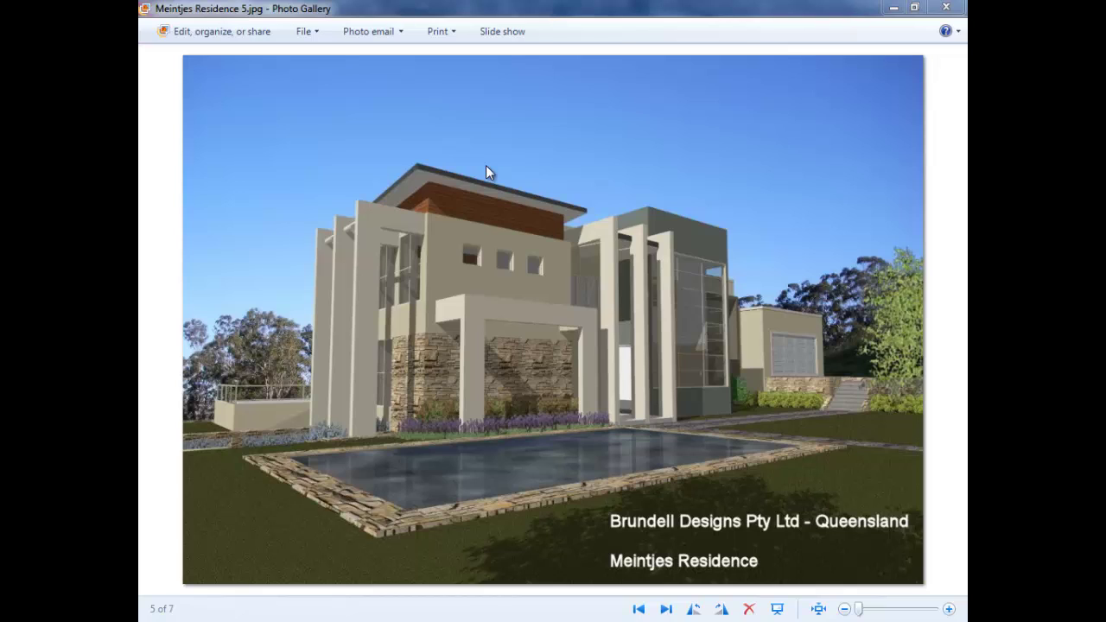
Step: Page through five sample building renders in Photo Gallery, then close the gallery
left_click(666, 609)
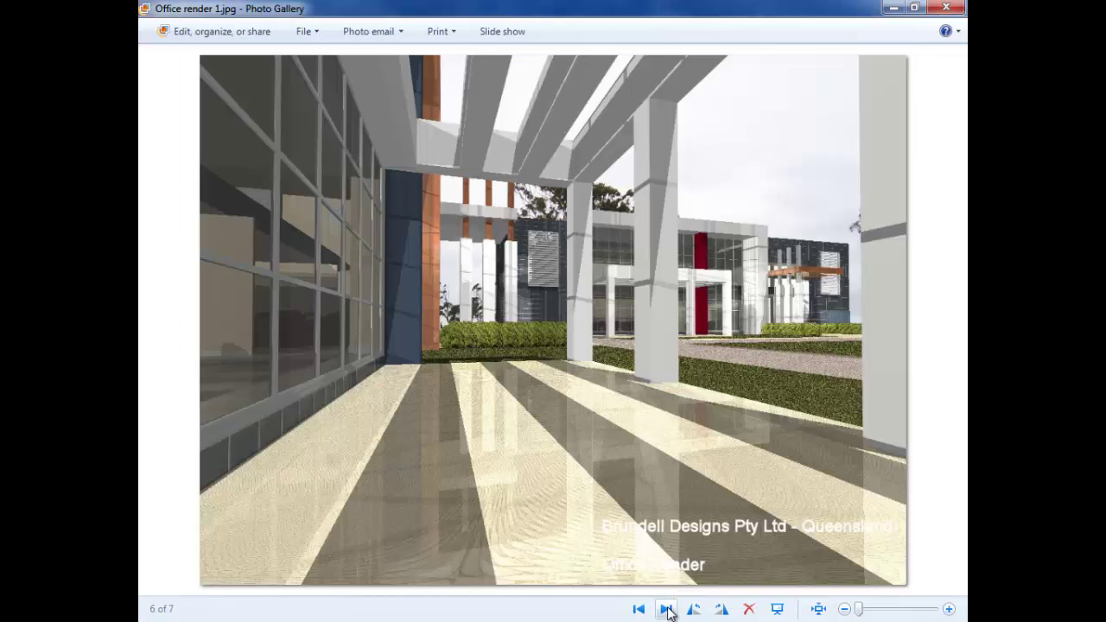
left_click(665, 609)
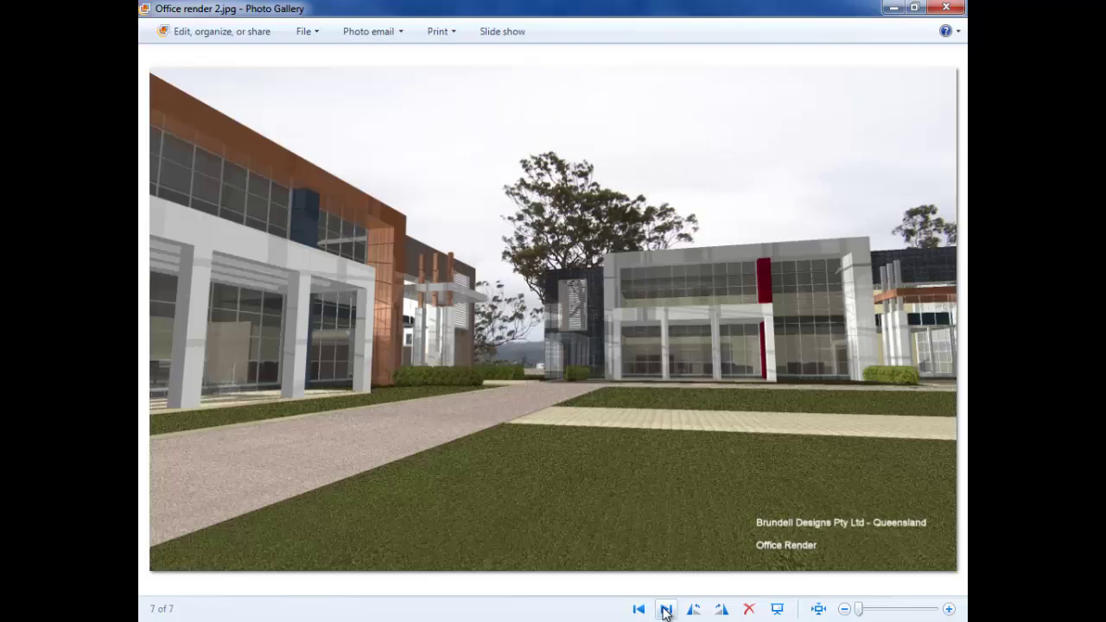
left_click(665, 609)
left_click(665, 609)
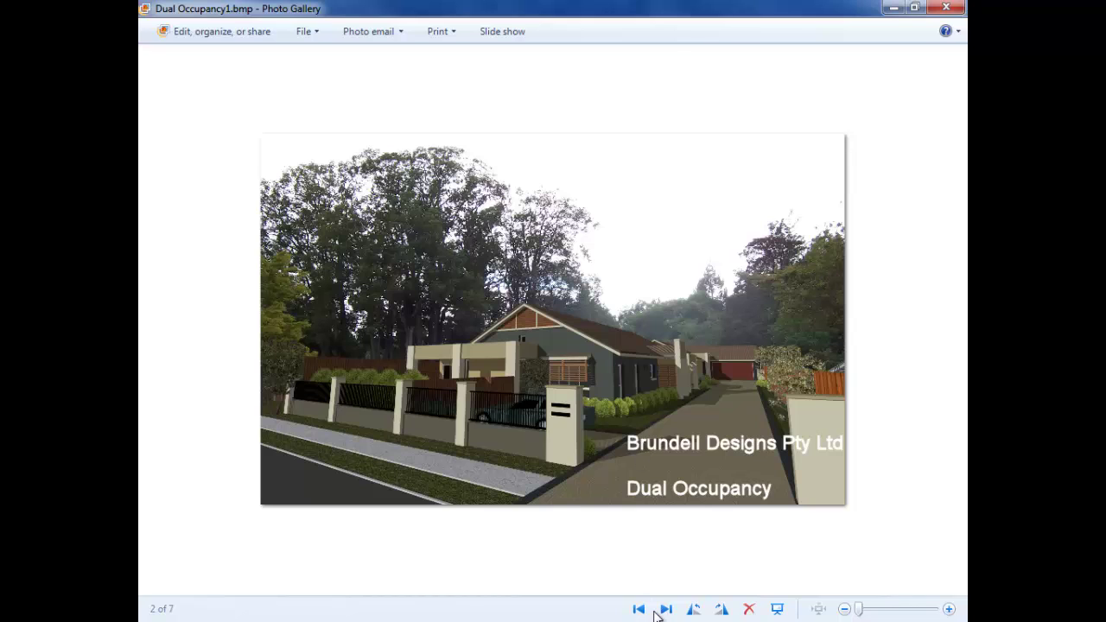
left_click(665, 609)
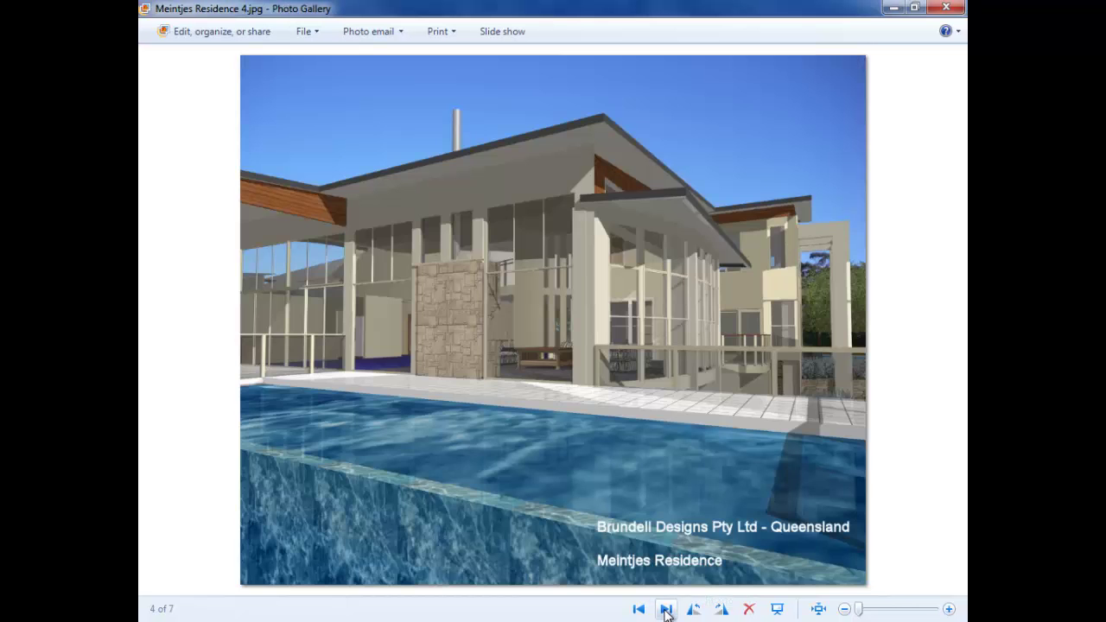
left_click(950, 9)
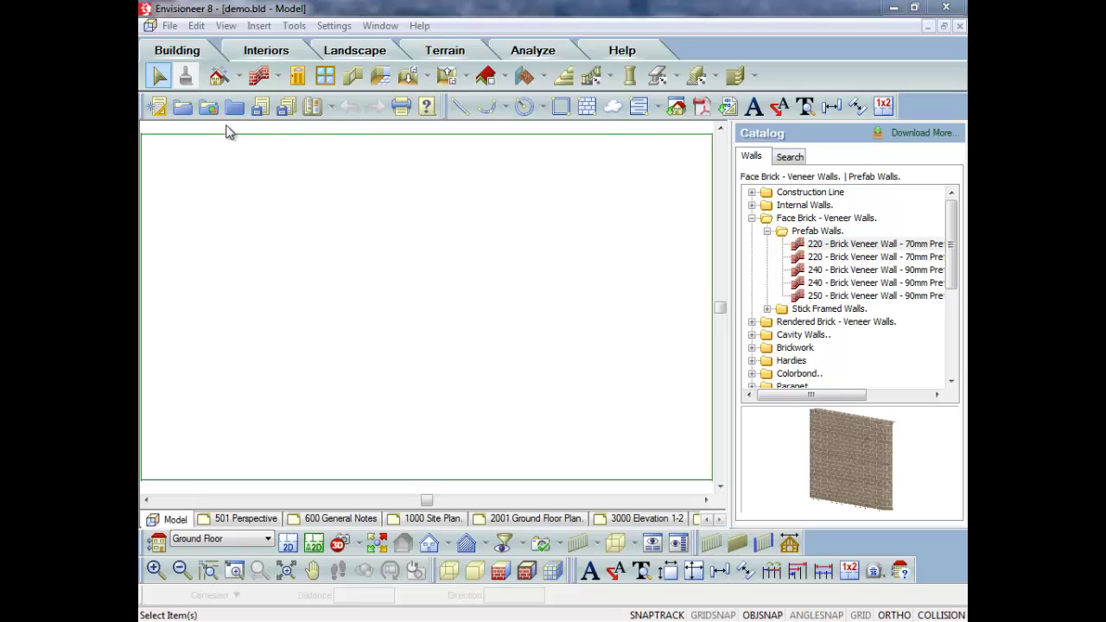
Step: Draw a closed six-corner L-shaped outline of 220 Brick Veneer walls on the Ground Floor
left_click(855, 246)
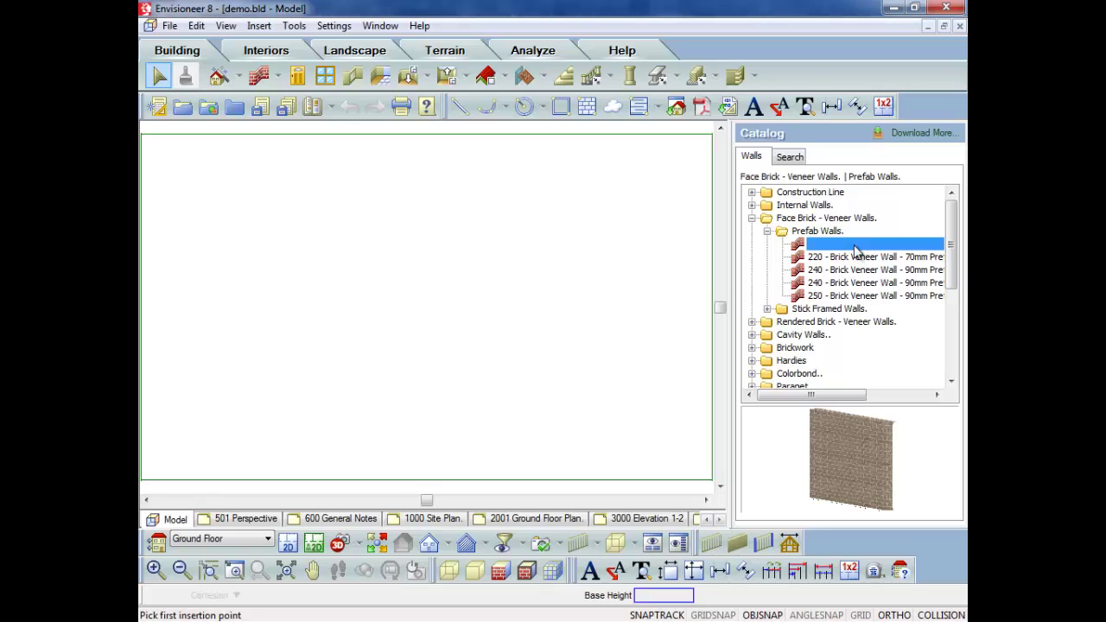
left_click(335, 214)
left_click(385, 219)
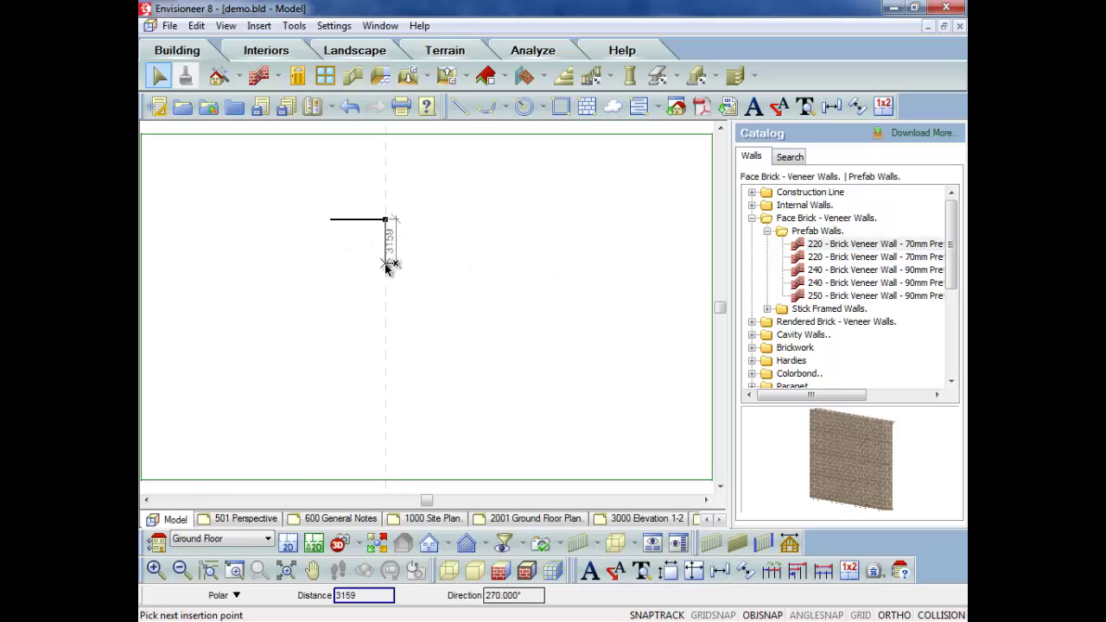
left_click(385, 262)
left_click(432, 262)
left_click(432, 334)
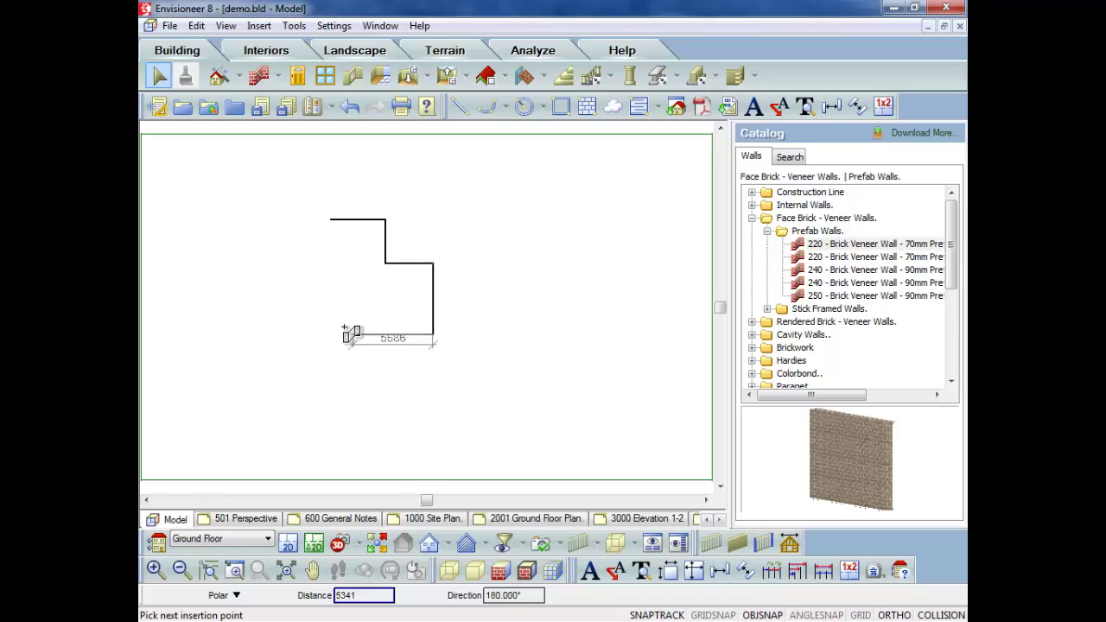
left_click(329, 334)
left_click(329, 220)
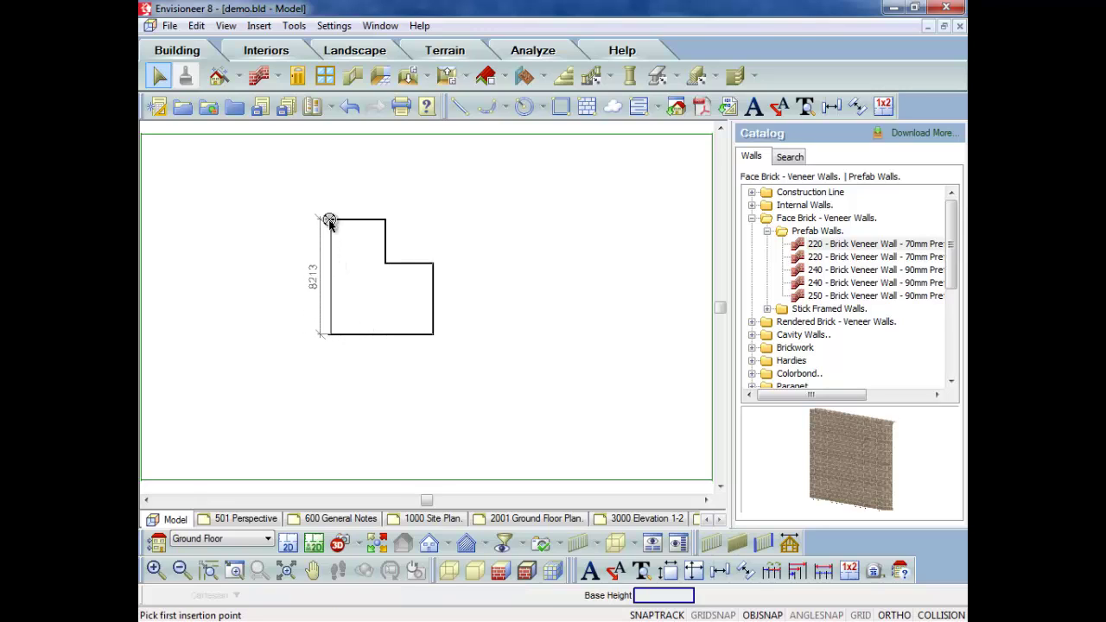
right_click(329, 221)
left_click(367, 226)
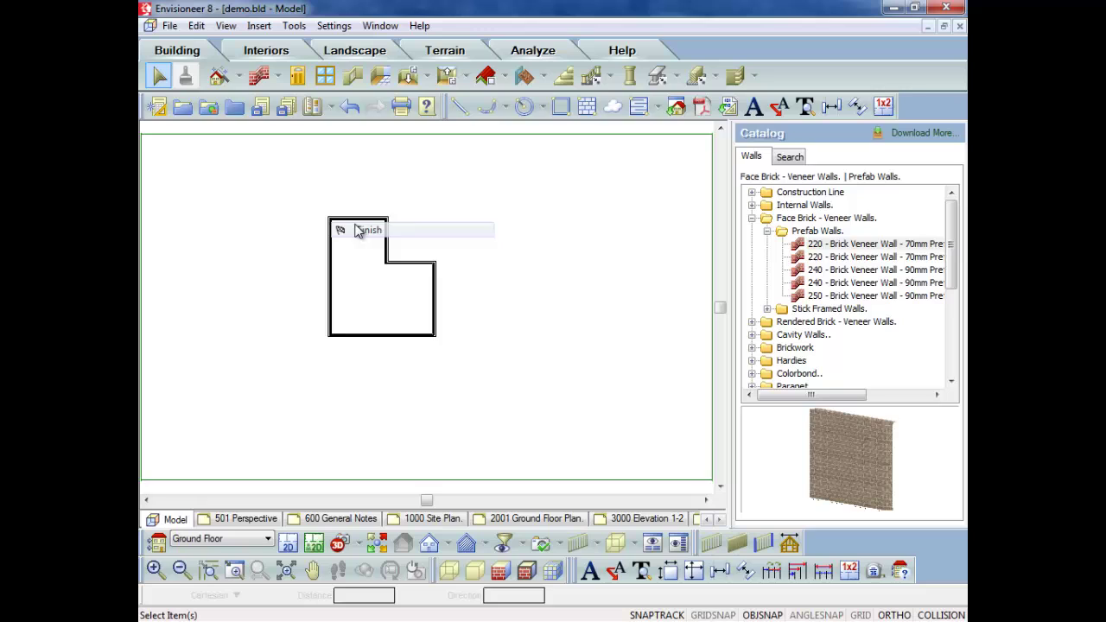
scroll(362, 253, "up", 3)
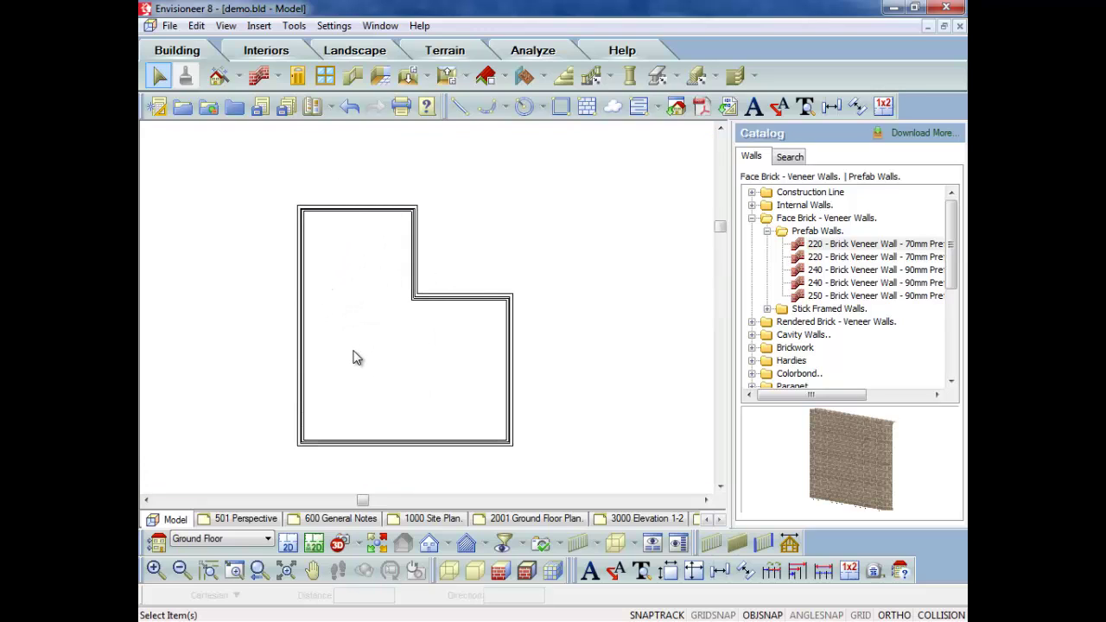
Step: Move the inner wall so the top width is 4500, then add exterior dimensions showing 7664 x 8583
left_click(414, 263)
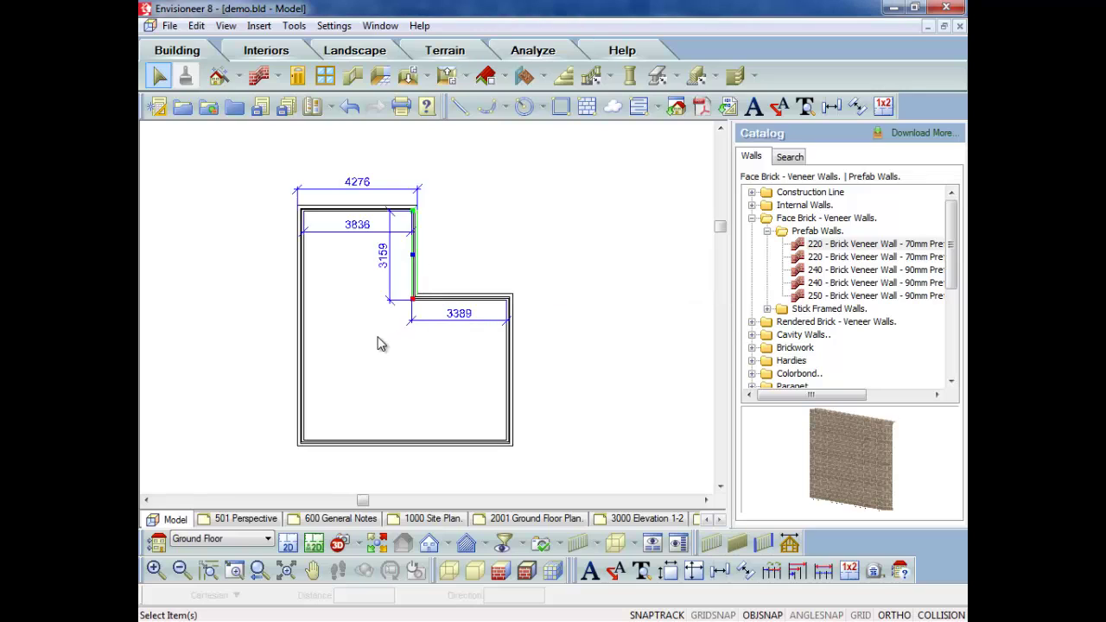
left_click(356, 184)
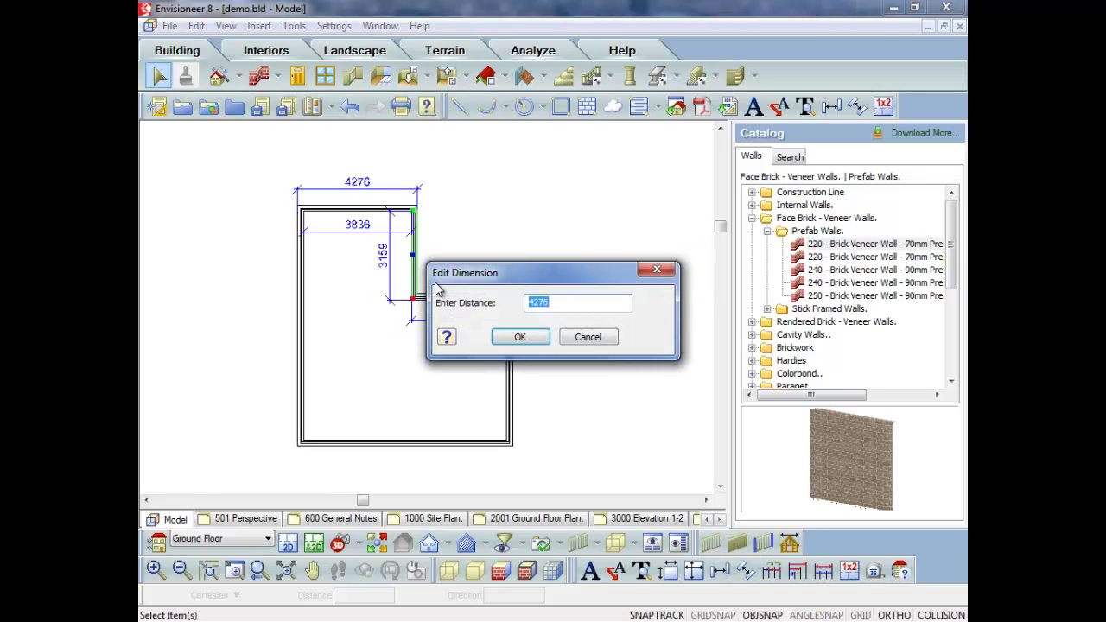
type("4500")
key("Return")
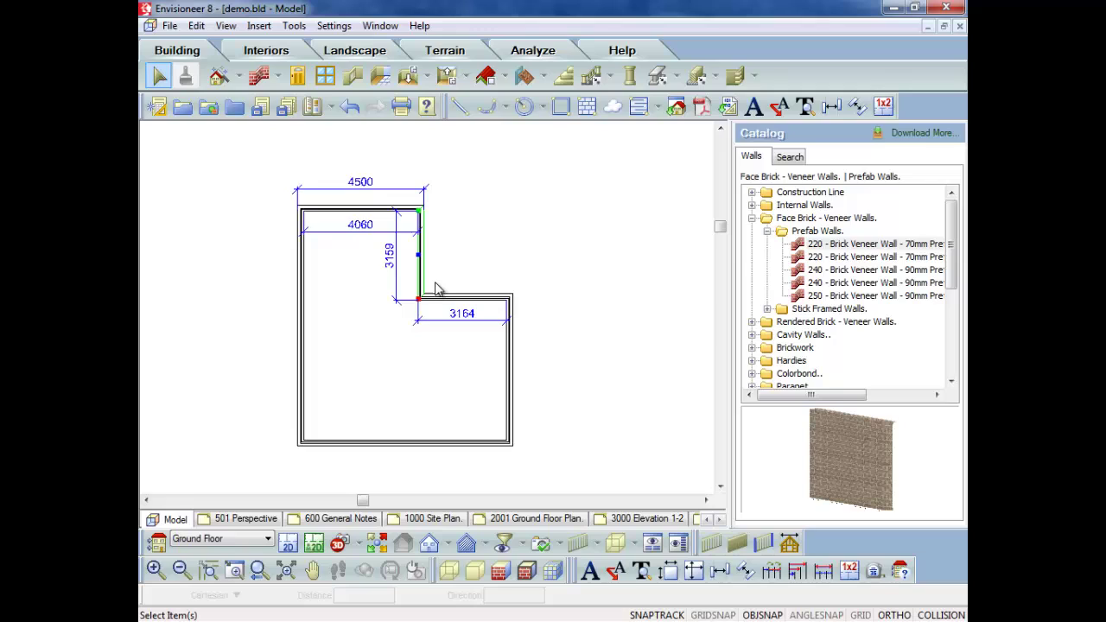
left_click(489, 246)
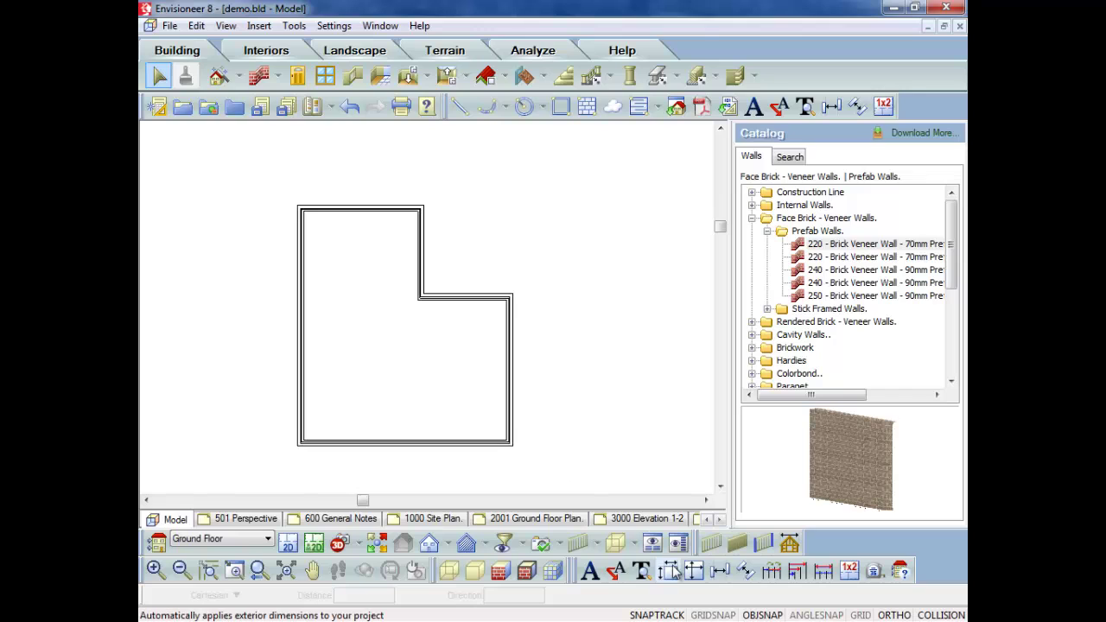
left_click(652, 543)
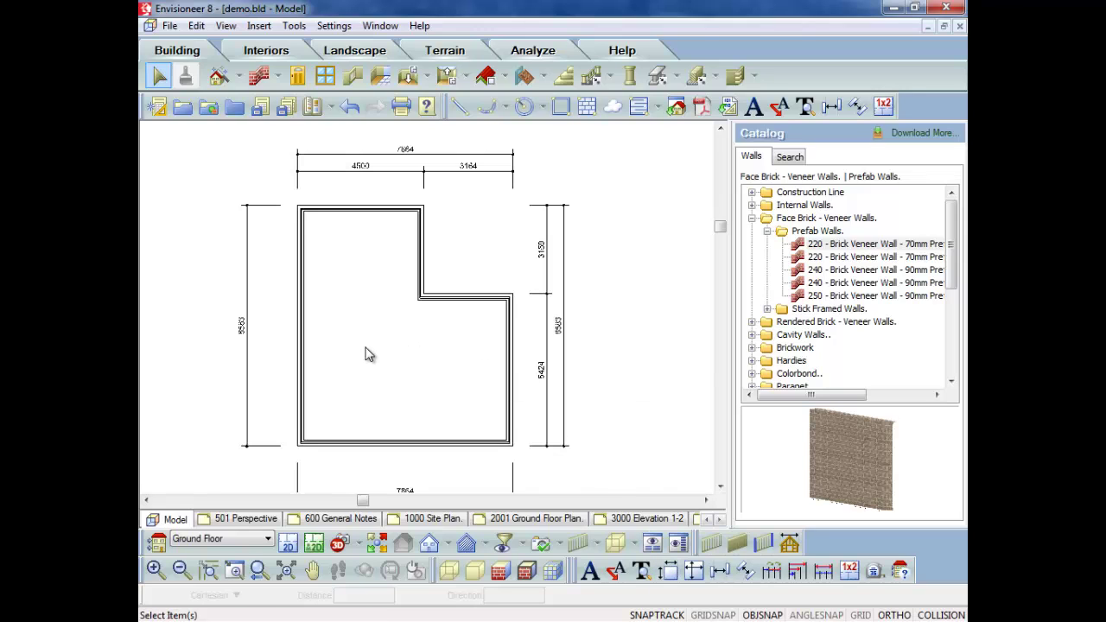
middle_click_drag(365, 354, 314, 340)
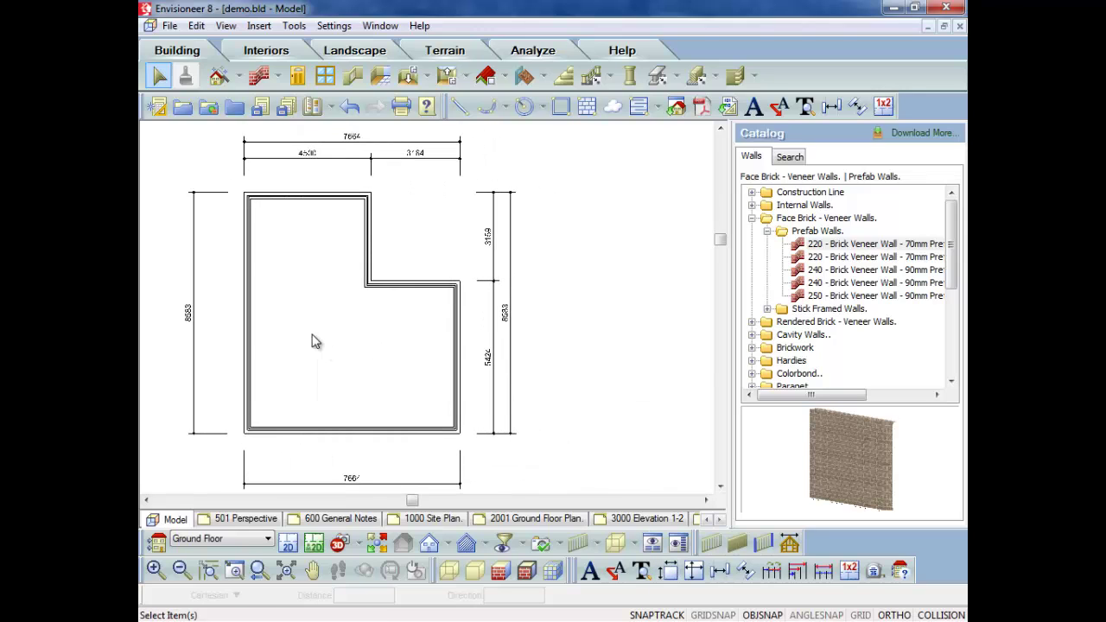
Step: View the brick walls in 3D from a corner and cover the house with a 25° - 450 Colorbond roof
left_click(376, 542)
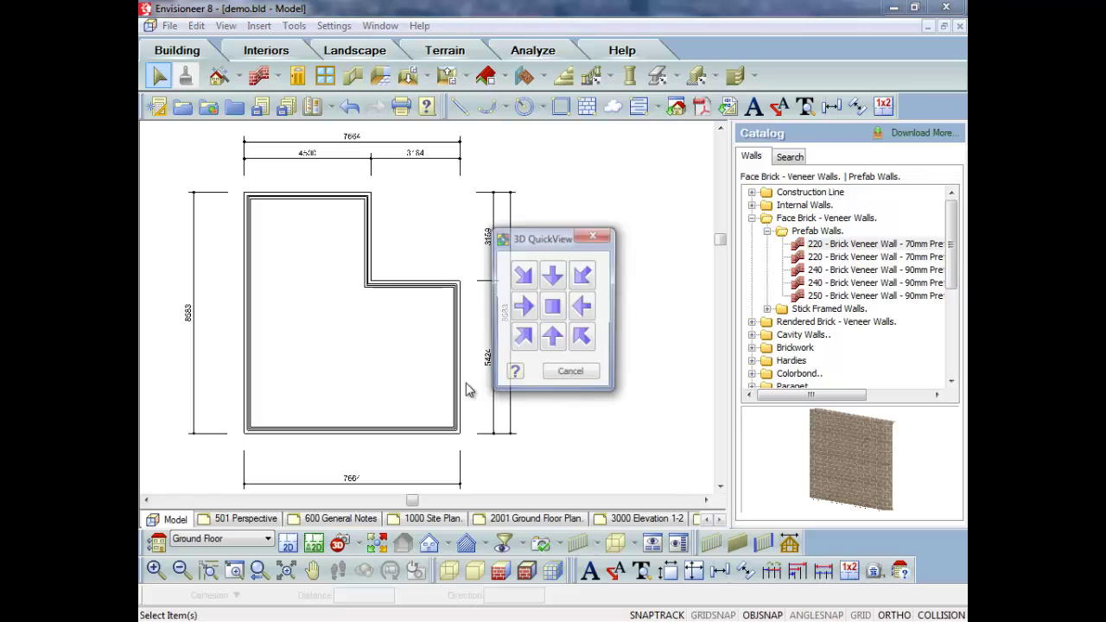
left_click(584, 274)
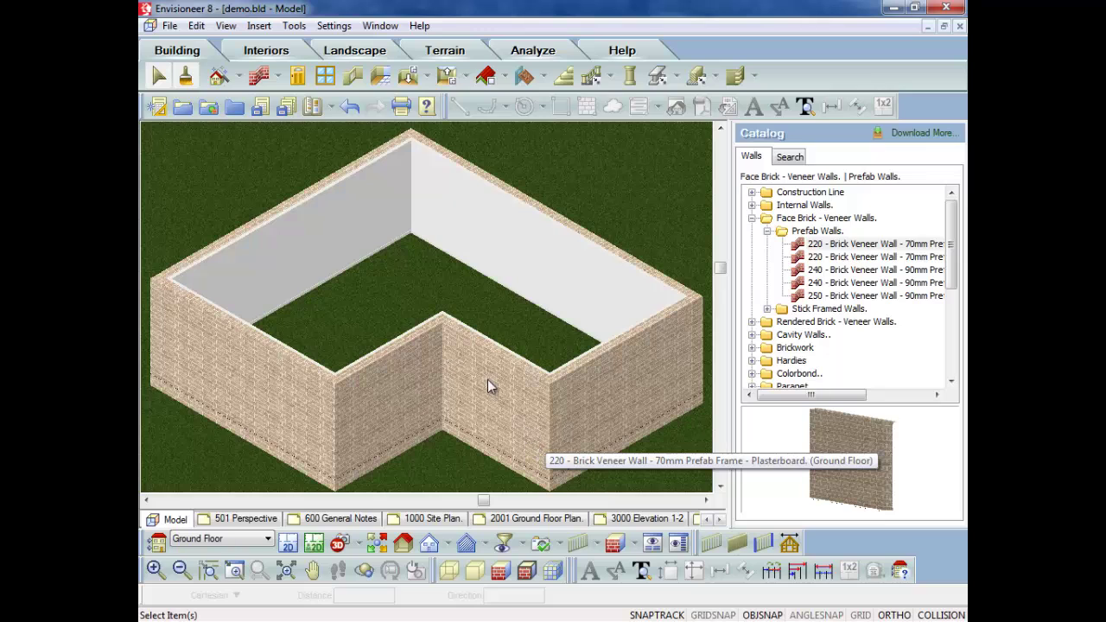
left_click(485, 76)
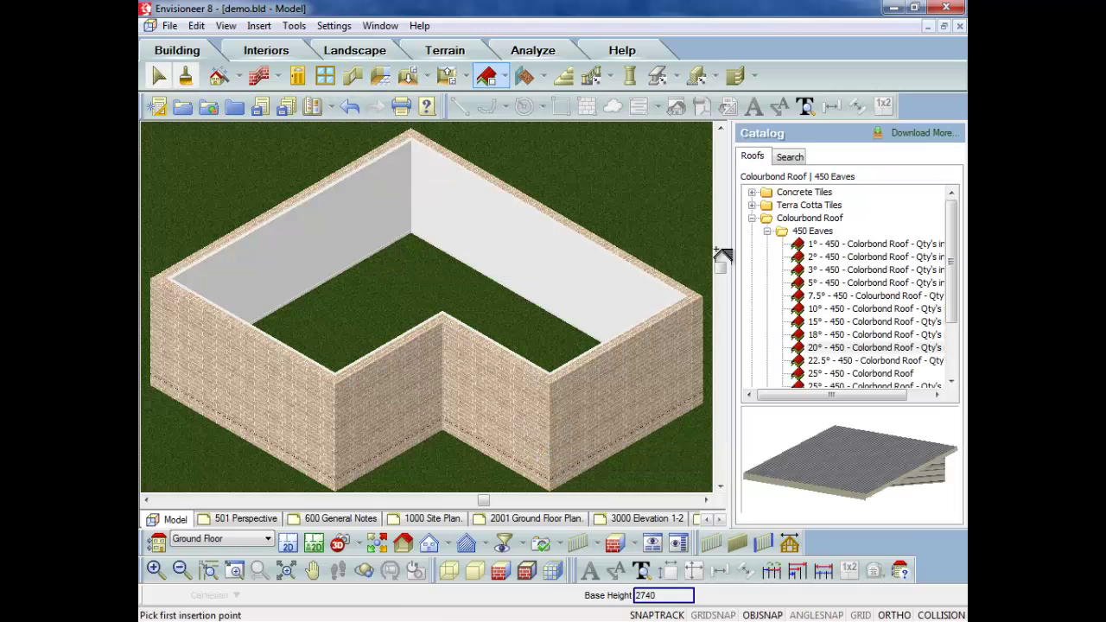
left_click(827, 375)
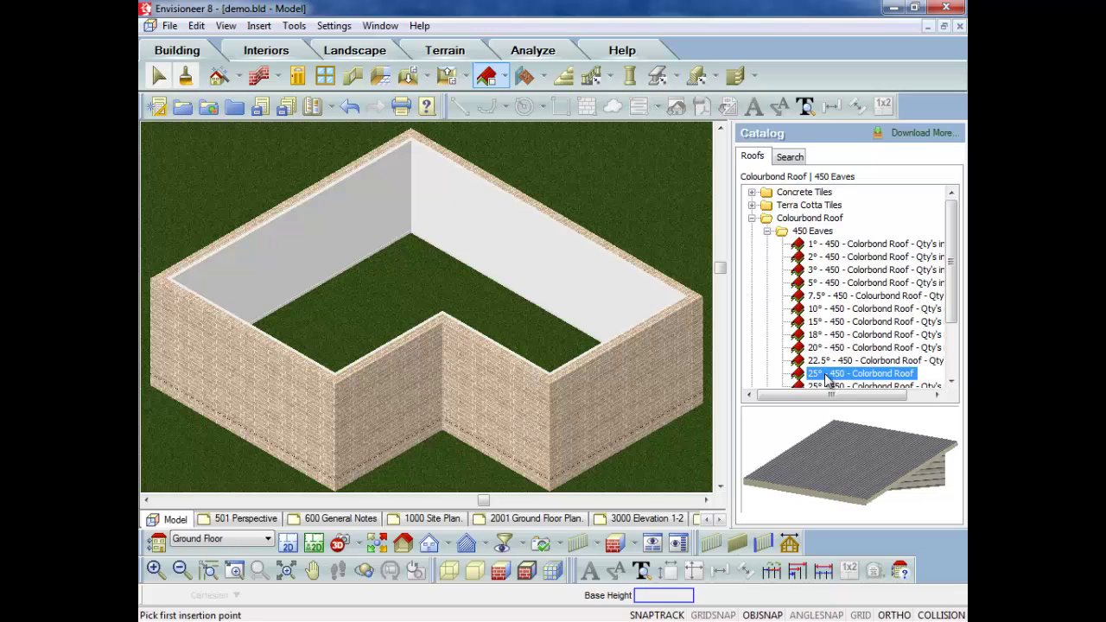
left_click(428, 272)
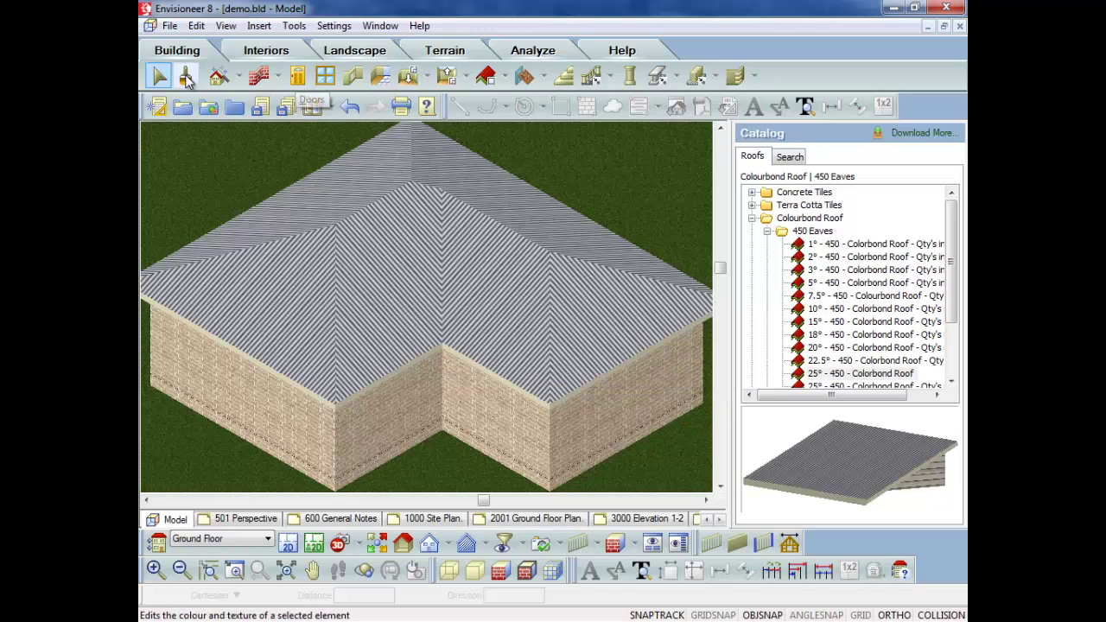
Step: Insert an 820mm External Hinged entrance door for 70mm walls into the inner corner wall
left_click(297, 76)
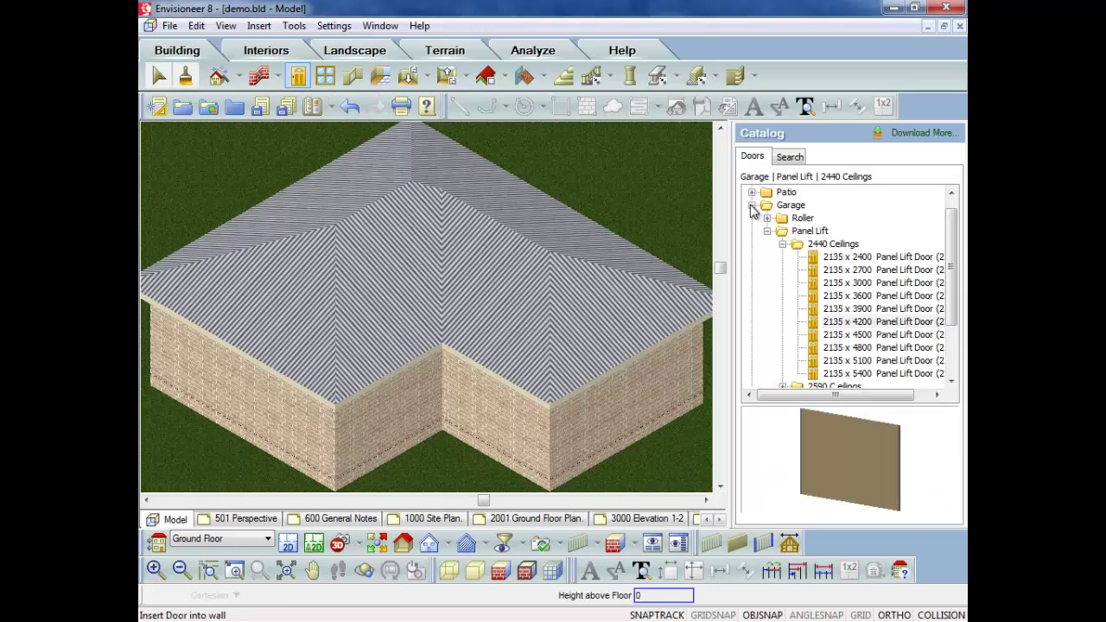
left_click(753, 206)
left_click(751, 193)
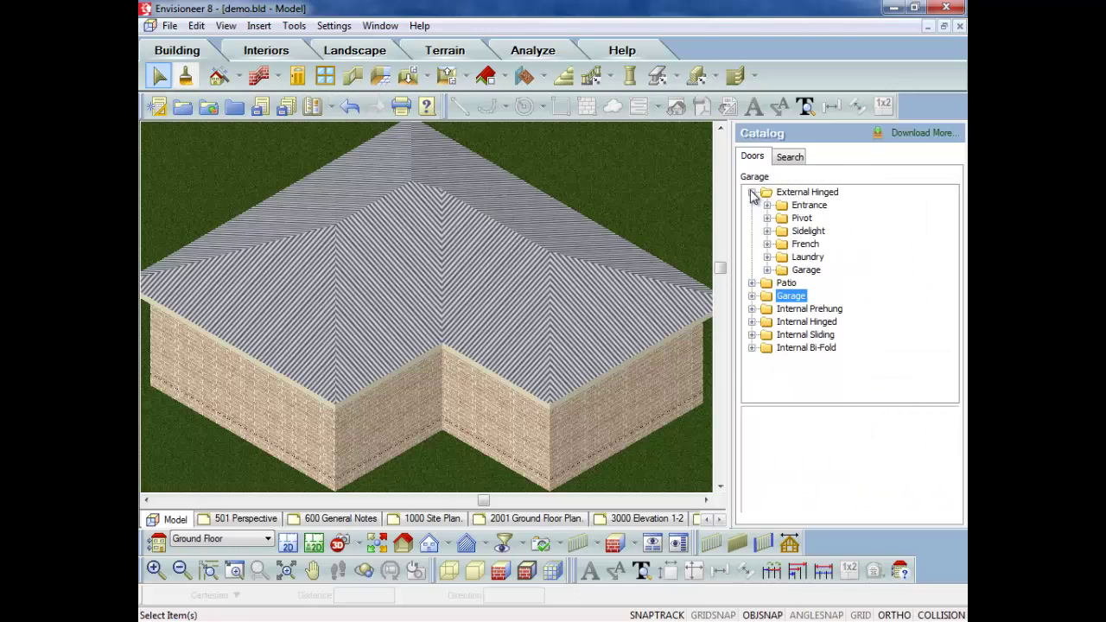
left_click(767, 206)
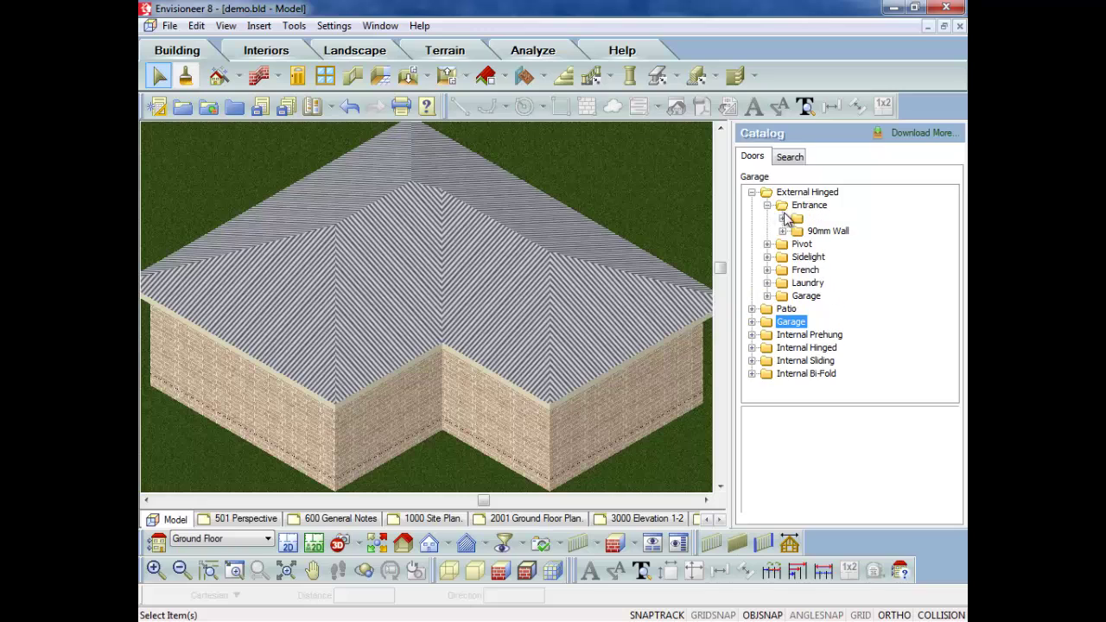
left_click(782, 218)
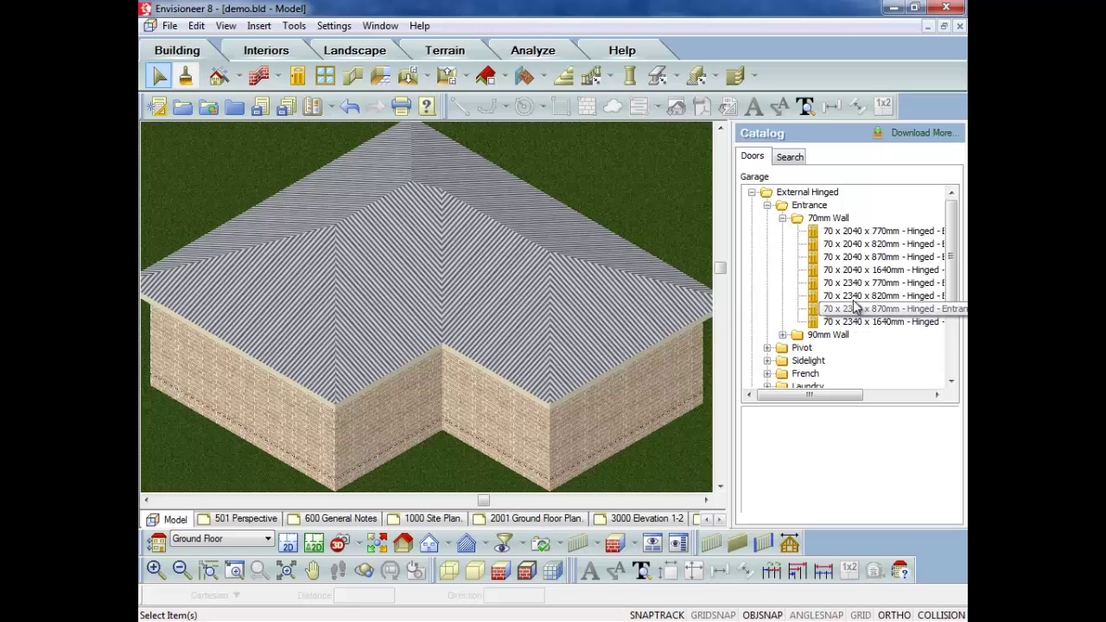
left_click(849, 244)
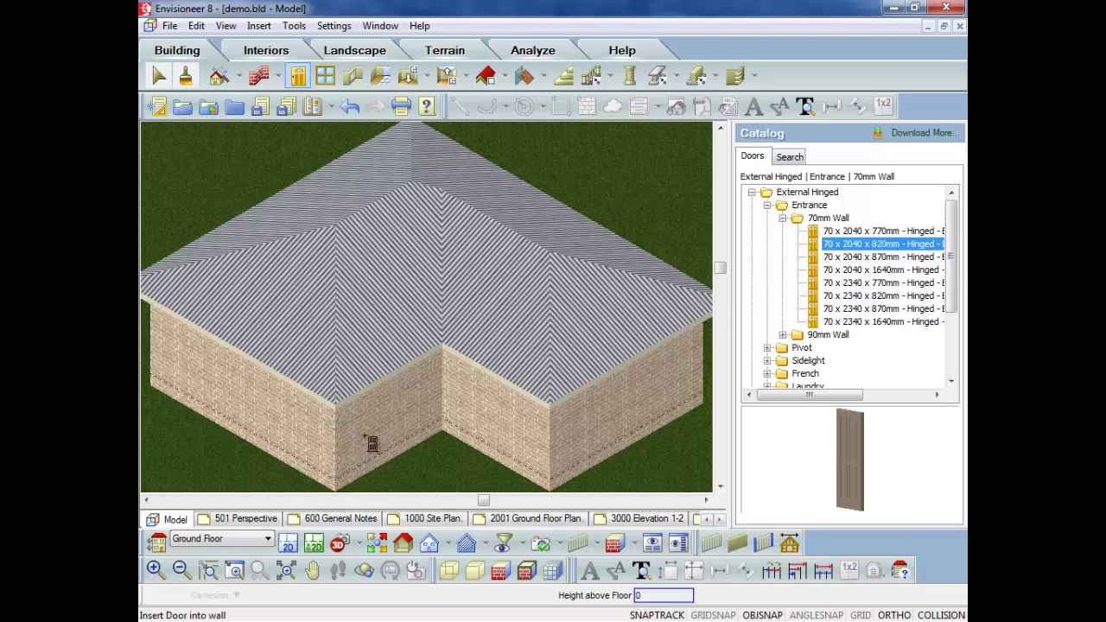
left_click(418, 413)
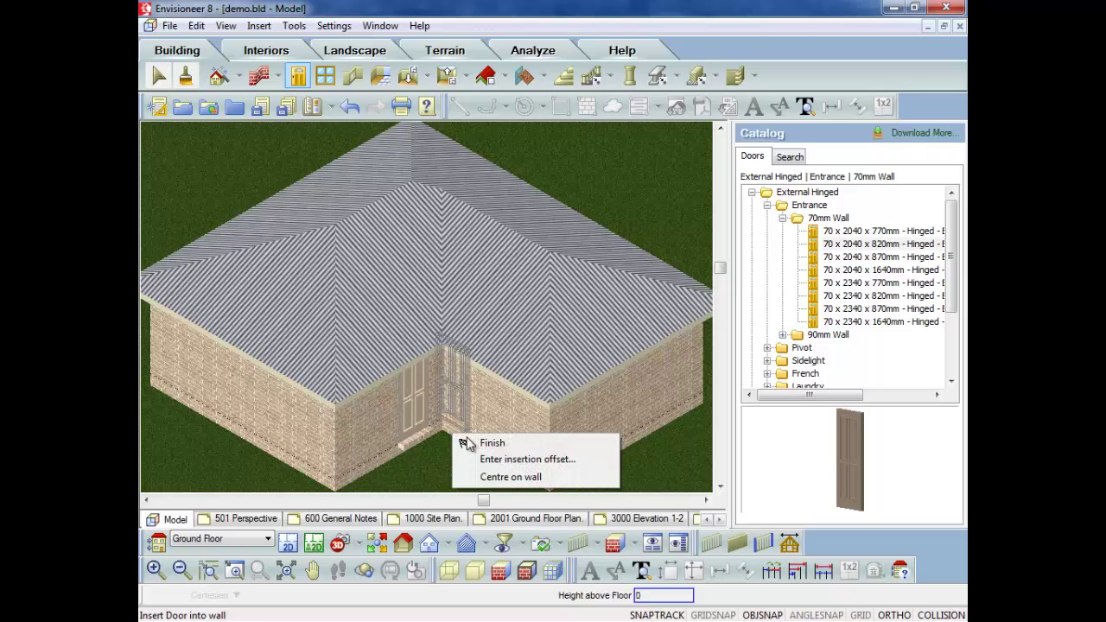
right_click(450, 430)
left_click(461, 441)
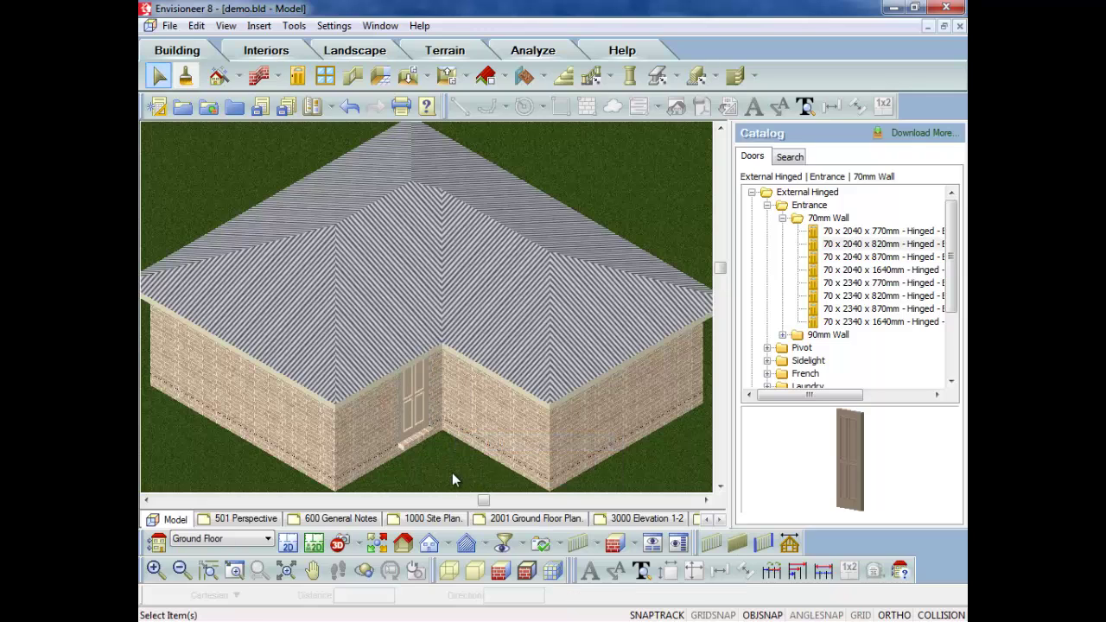
Step: In the 2D plan, flip the new door's opening so it swings inward
left_click(288, 543)
scroll(406, 266, "up", 3)
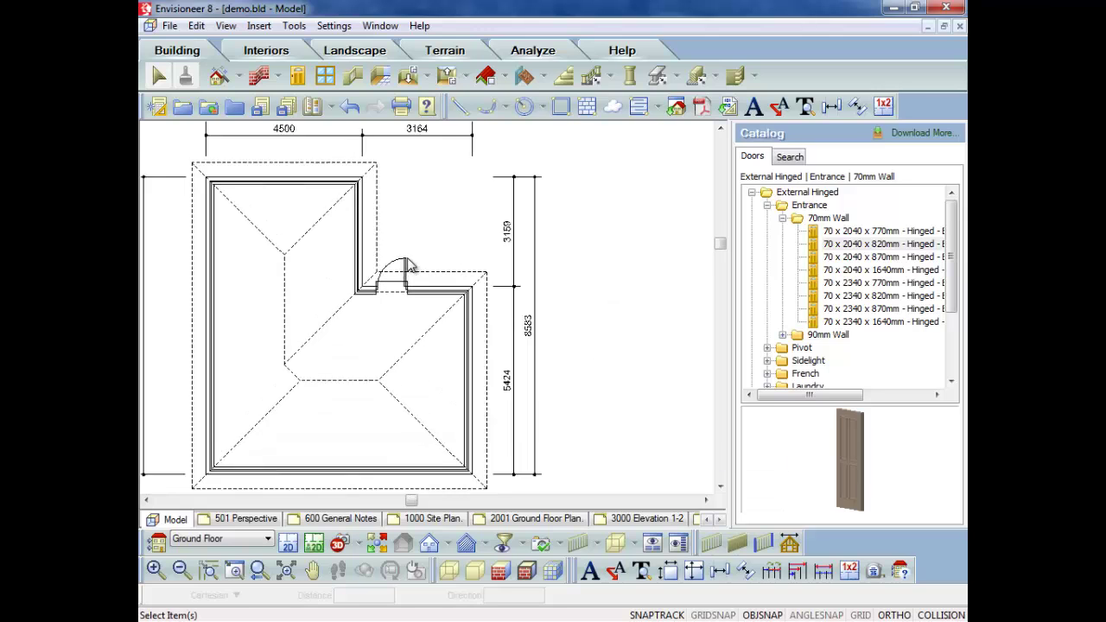
left_click(406, 266)
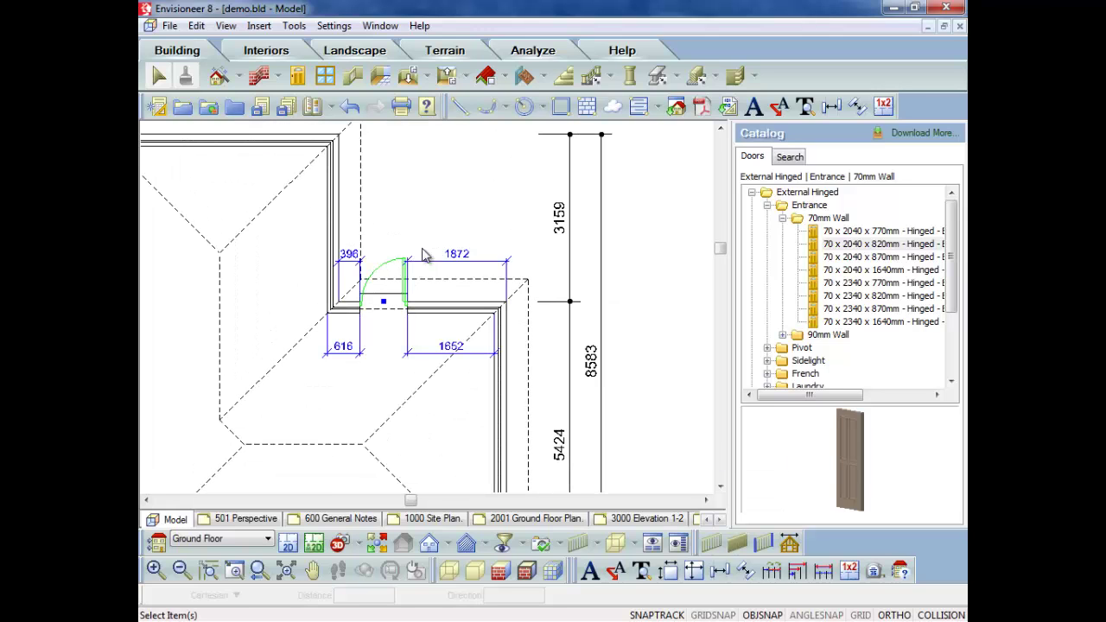
right_click(448, 223)
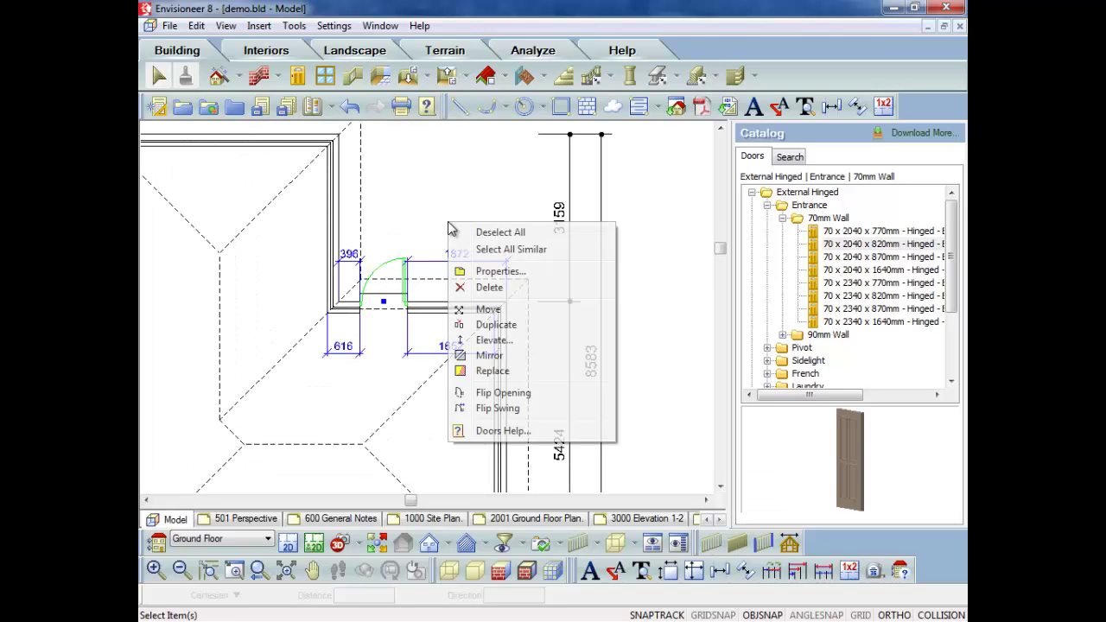
left_click(512, 396)
left_click(452, 427)
scroll(501, 415, "down", 3)
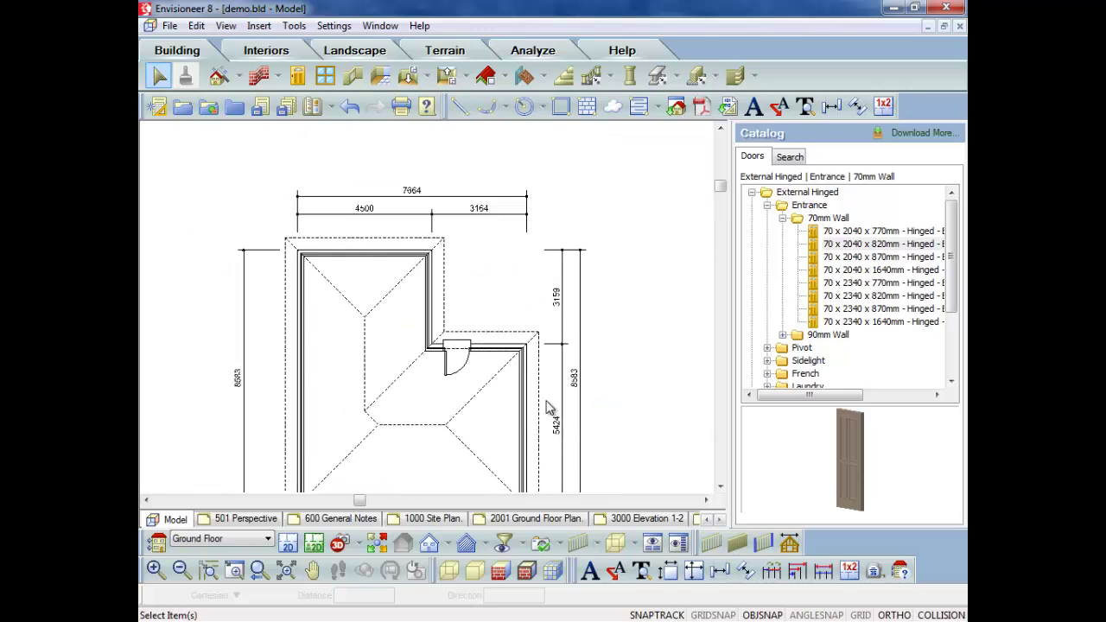
Step: Insert an 1815 Sliding - Revealed window into the inner vertical wall above the entrance door
left_click(325, 75)
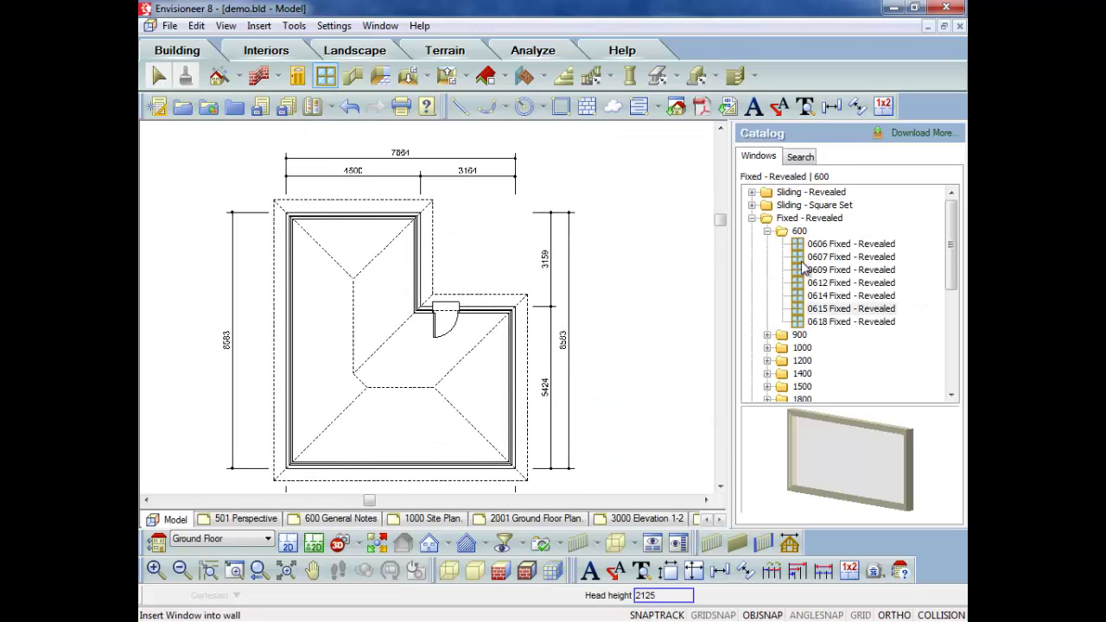
left_click(752, 218)
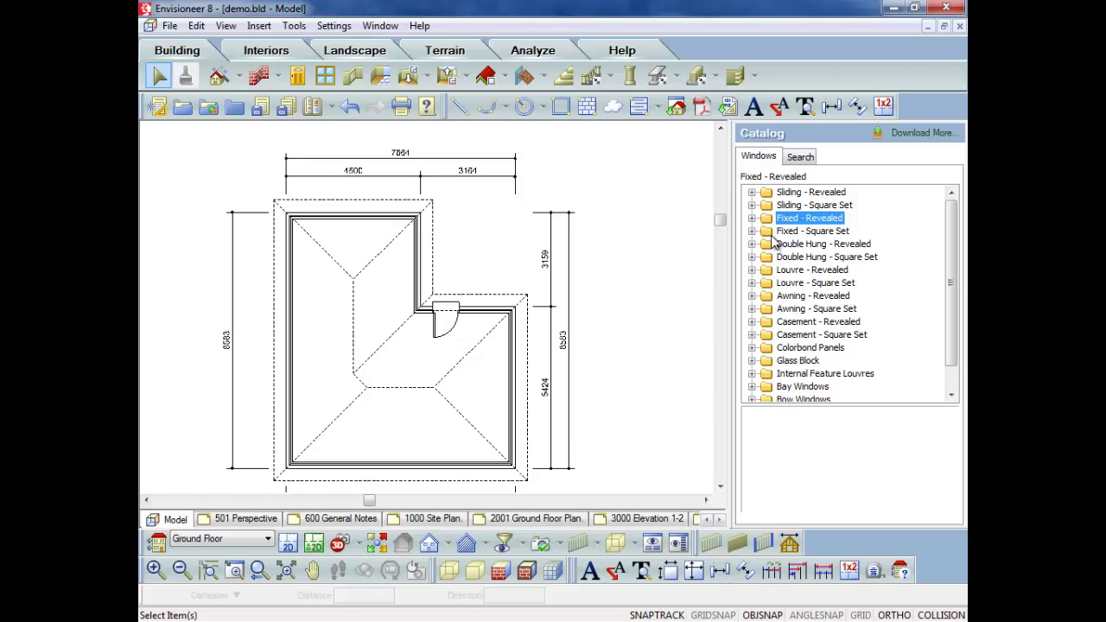
left_click(752, 192)
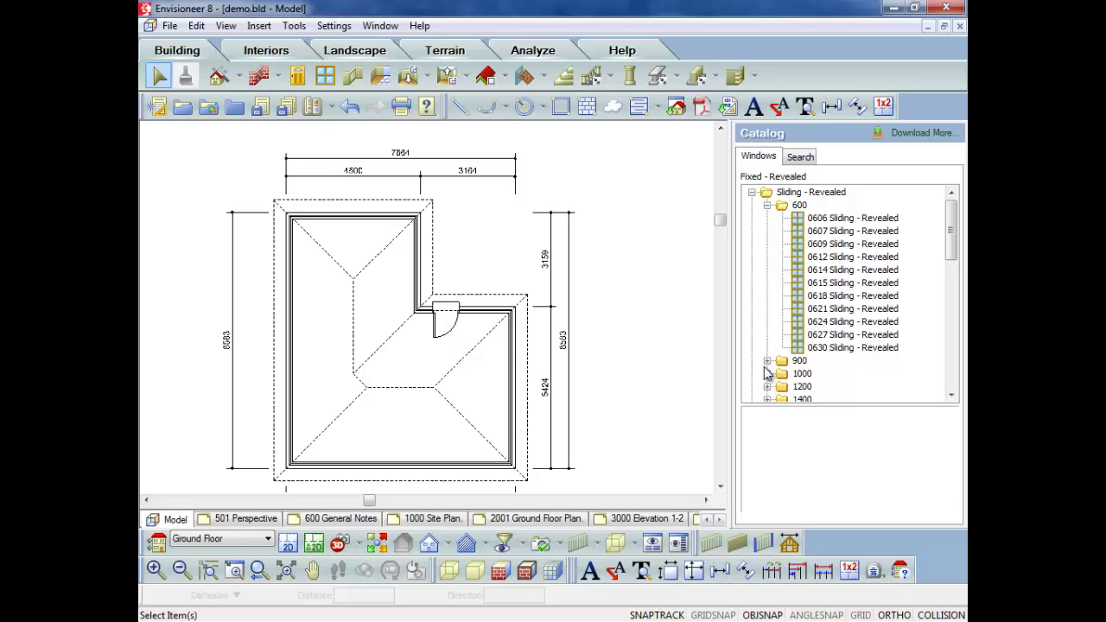
left_click(767, 205)
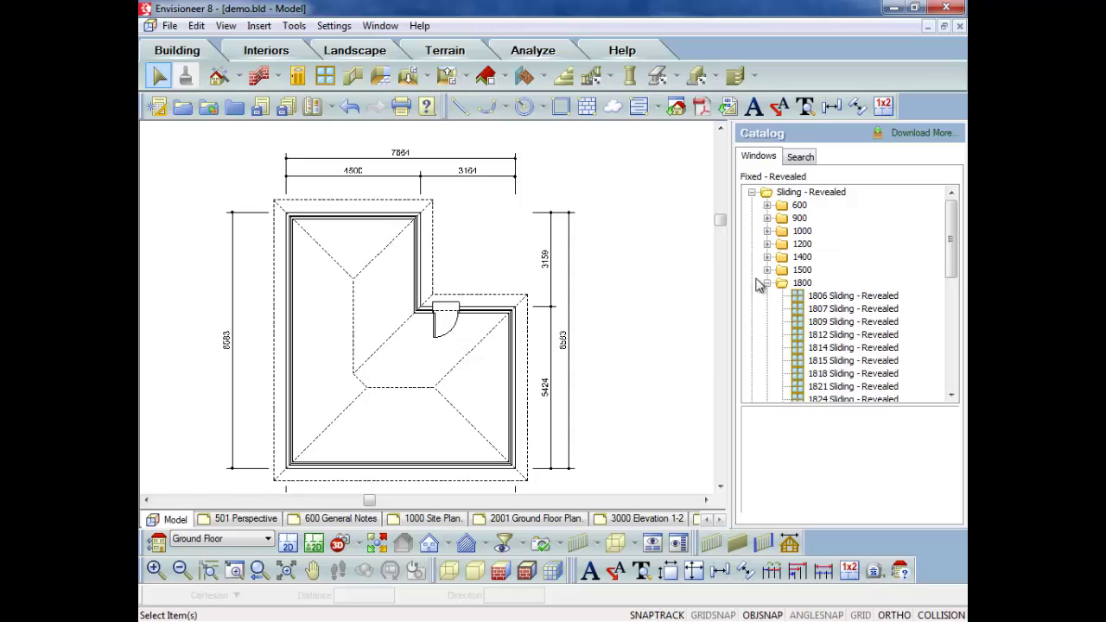
left_click(824, 360)
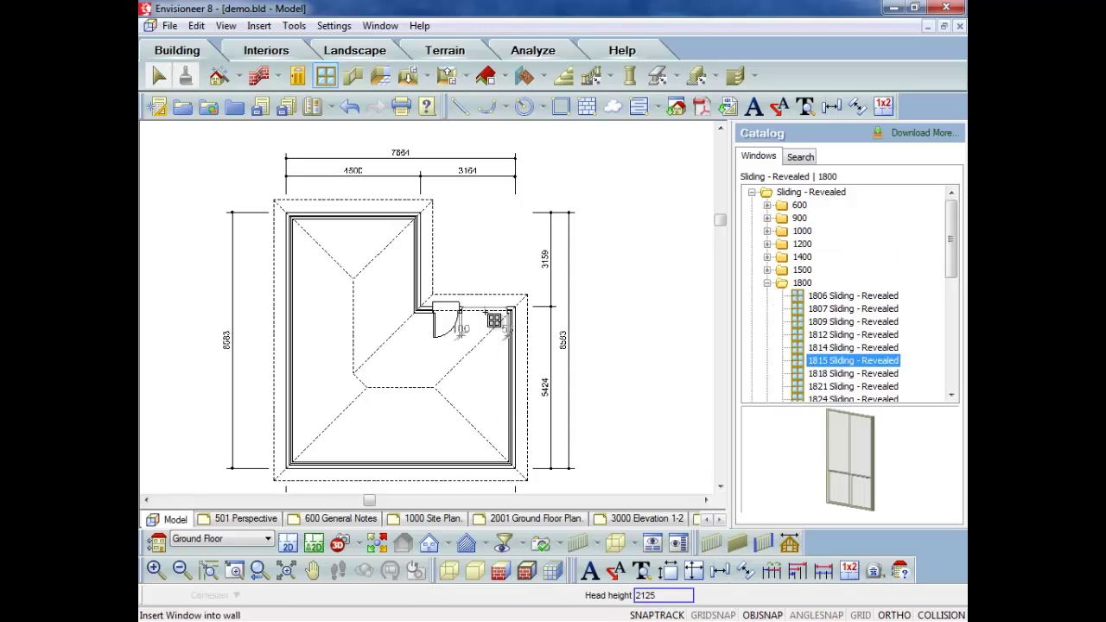
left_click(424, 270)
right_click(378, 347)
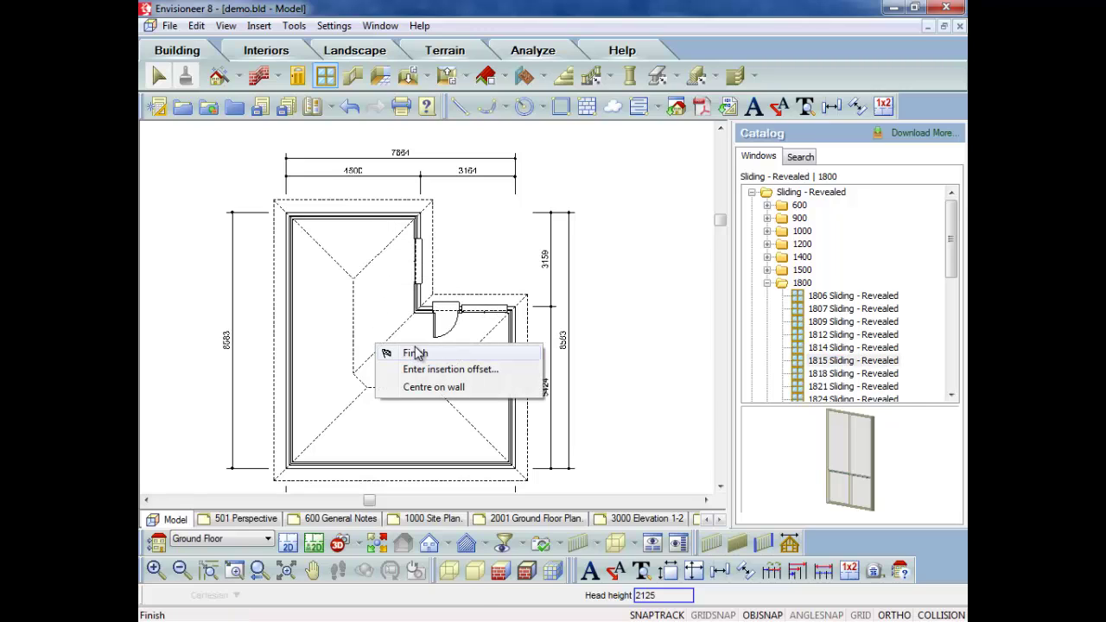
left_click(414, 352)
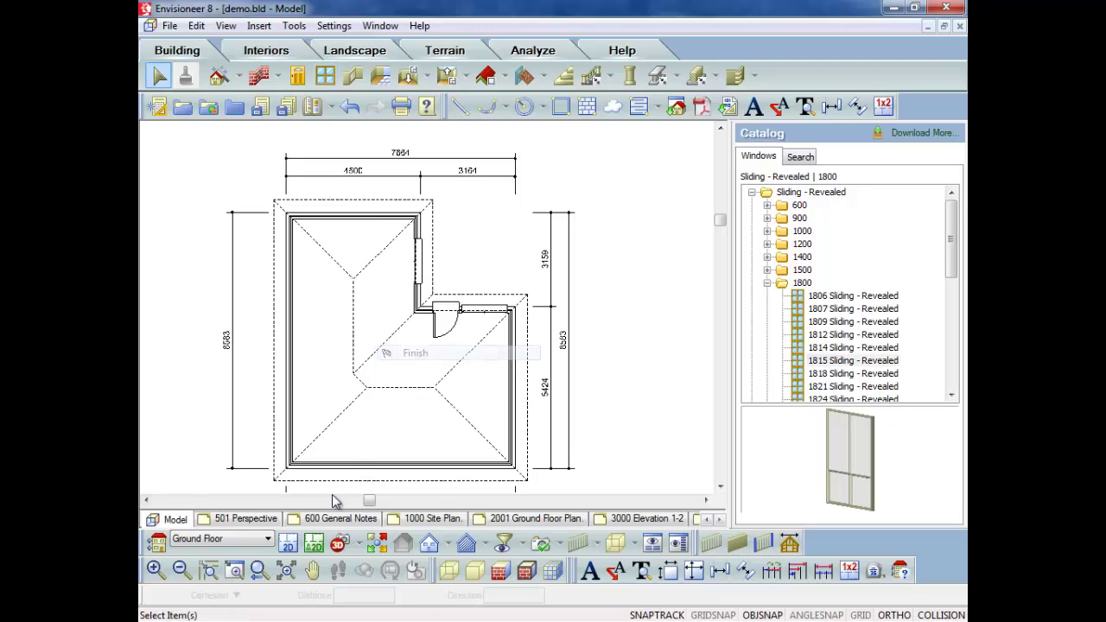
Step: Place Camera 1 in front of the house aimed at its inner corner, then select the left window
left_click(360, 547)
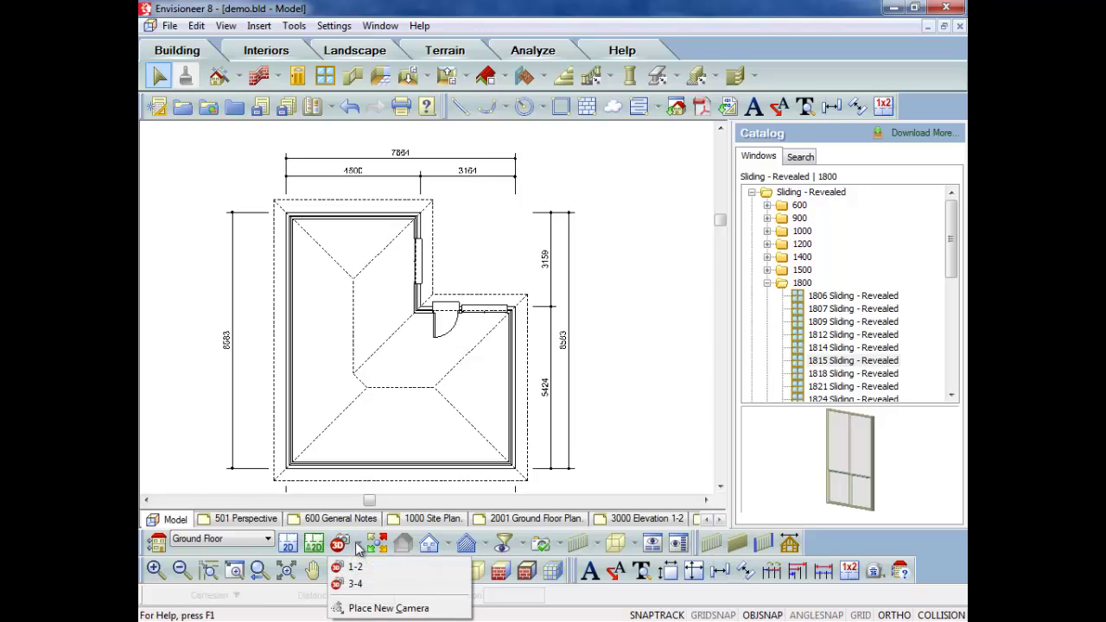
left_click(372, 605)
left_click(591, 161)
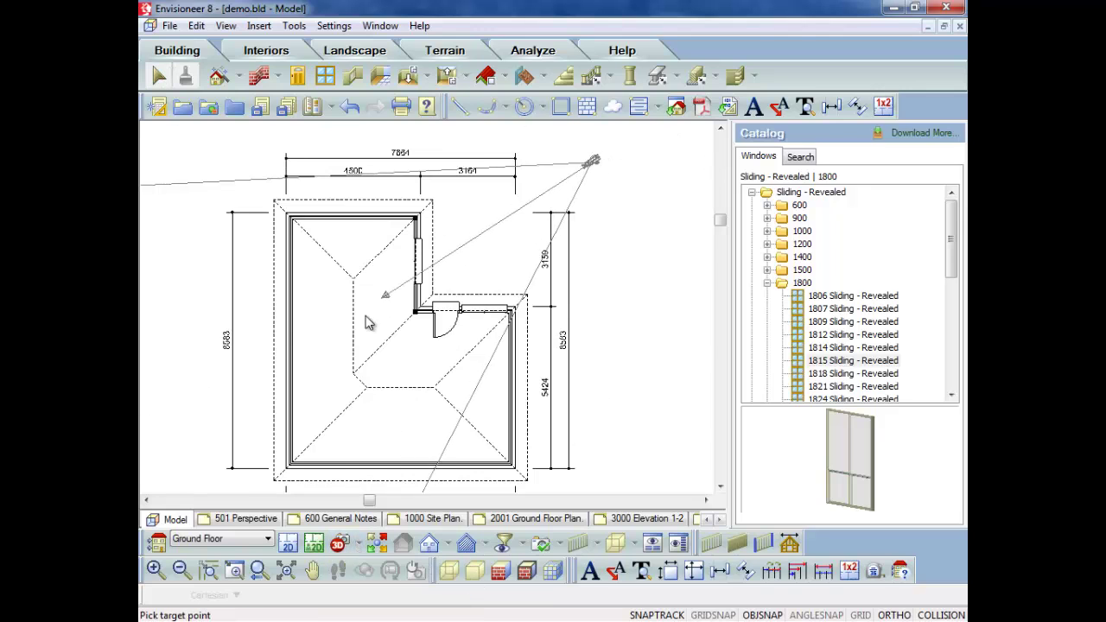
left_click(363, 325)
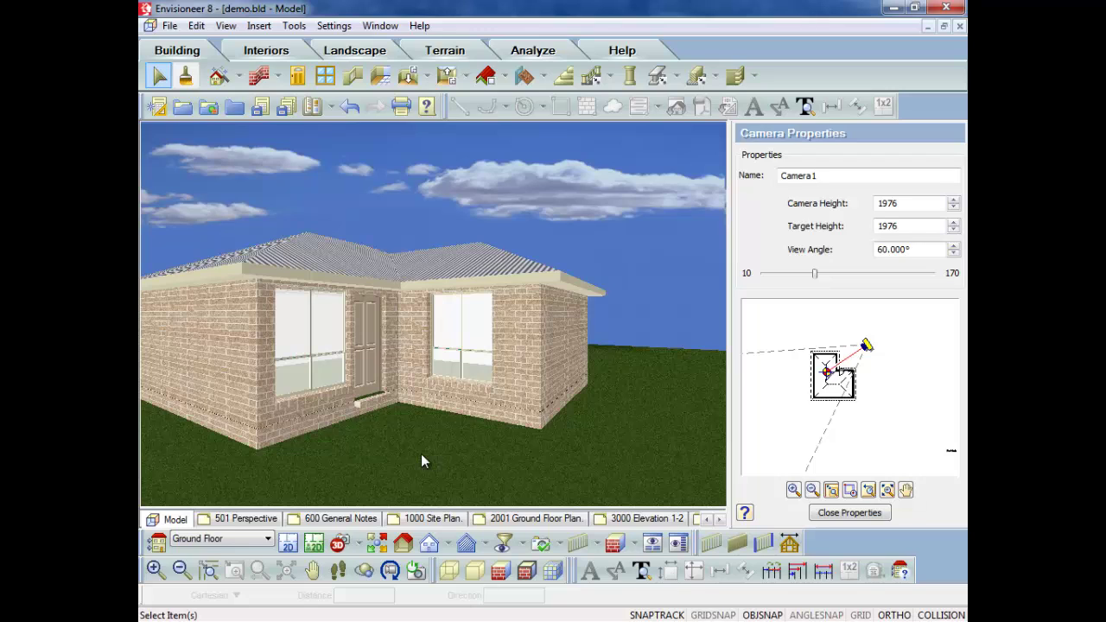
left_click(298, 385)
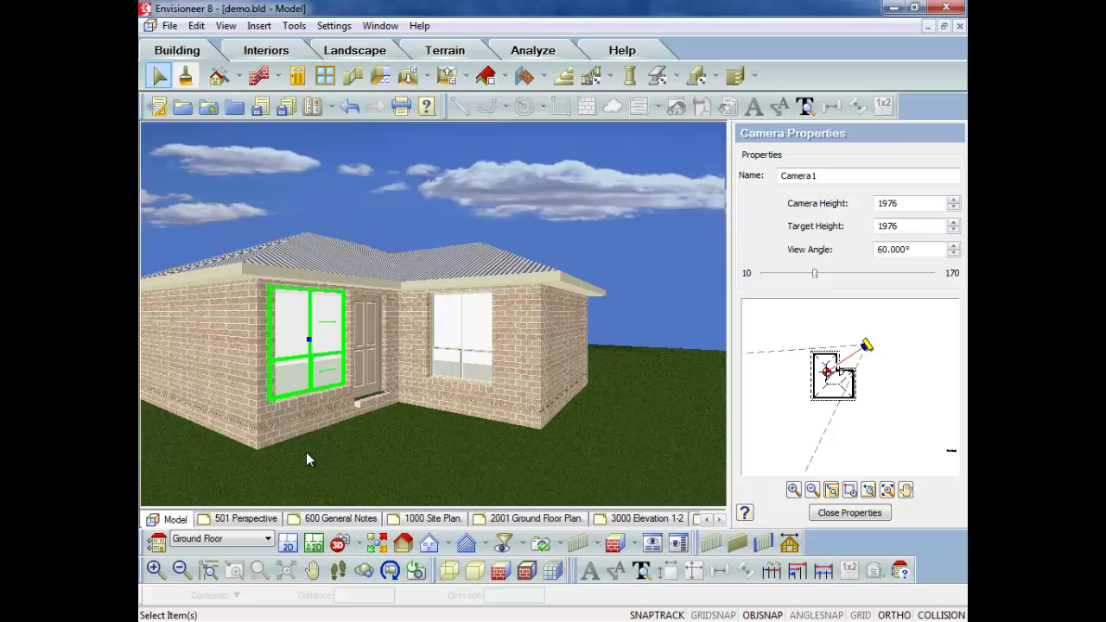
Step: Replace the left front sliding window with a 1212 Double Hung - Square Set window
right_click(319, 339)
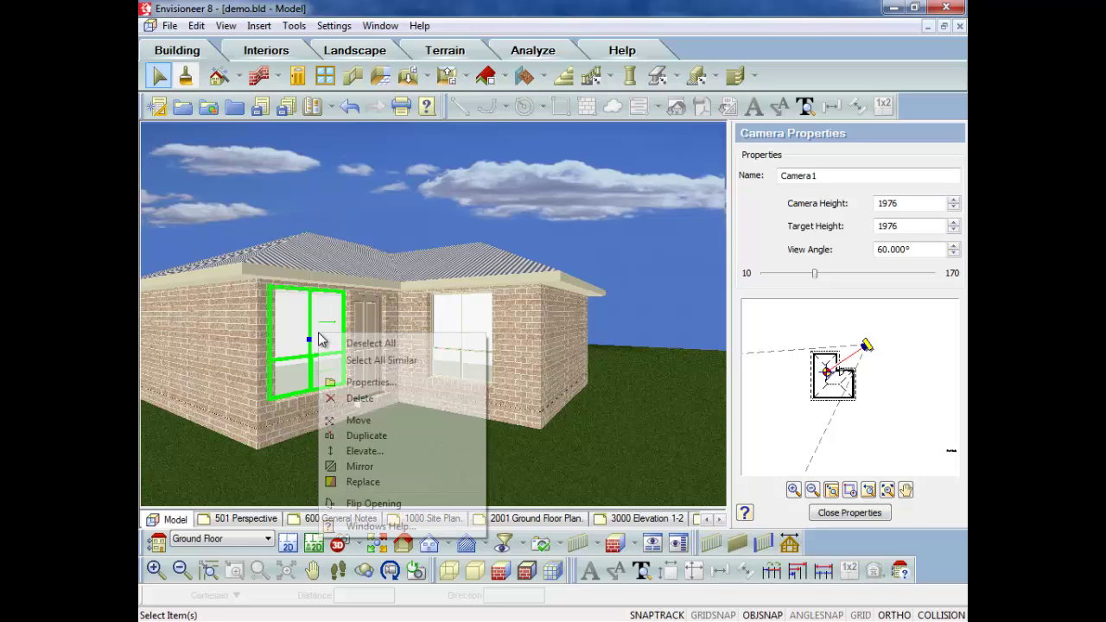
left_click(354, 481)
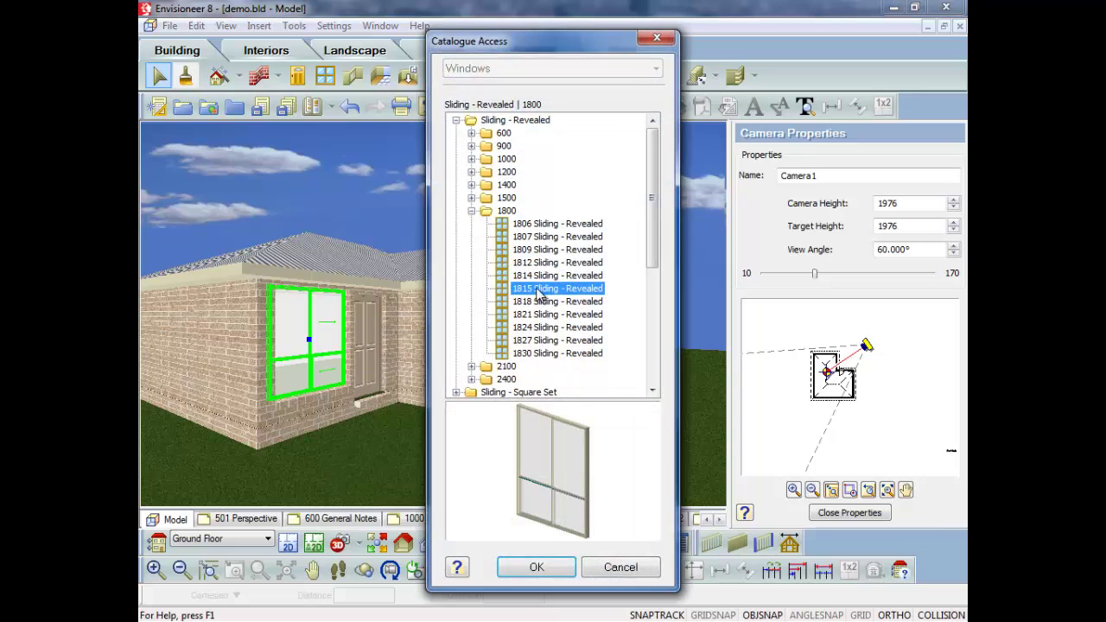
left_click(537, 262)
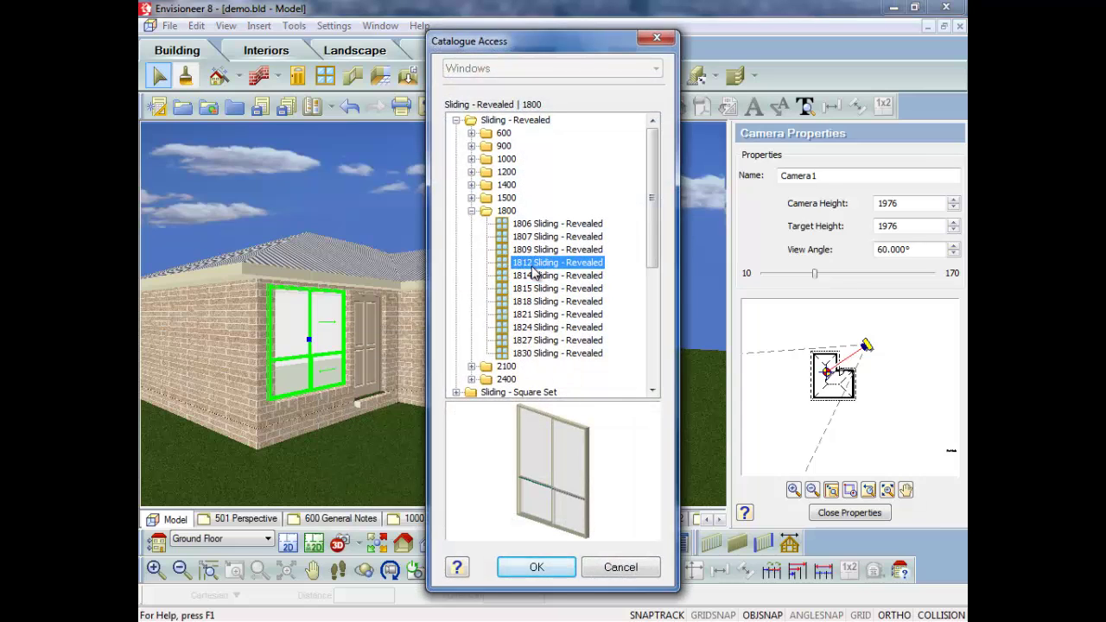
left_click(471, 172)
left_click(534, 224)
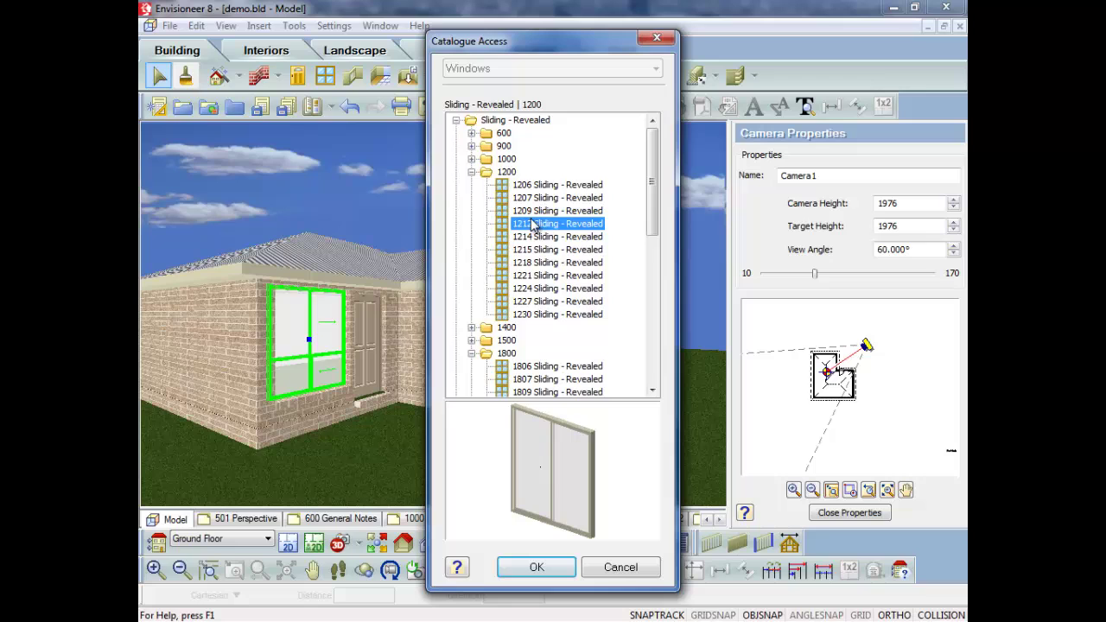
key("BackSpace")
key("BackSpace")
key("Left")
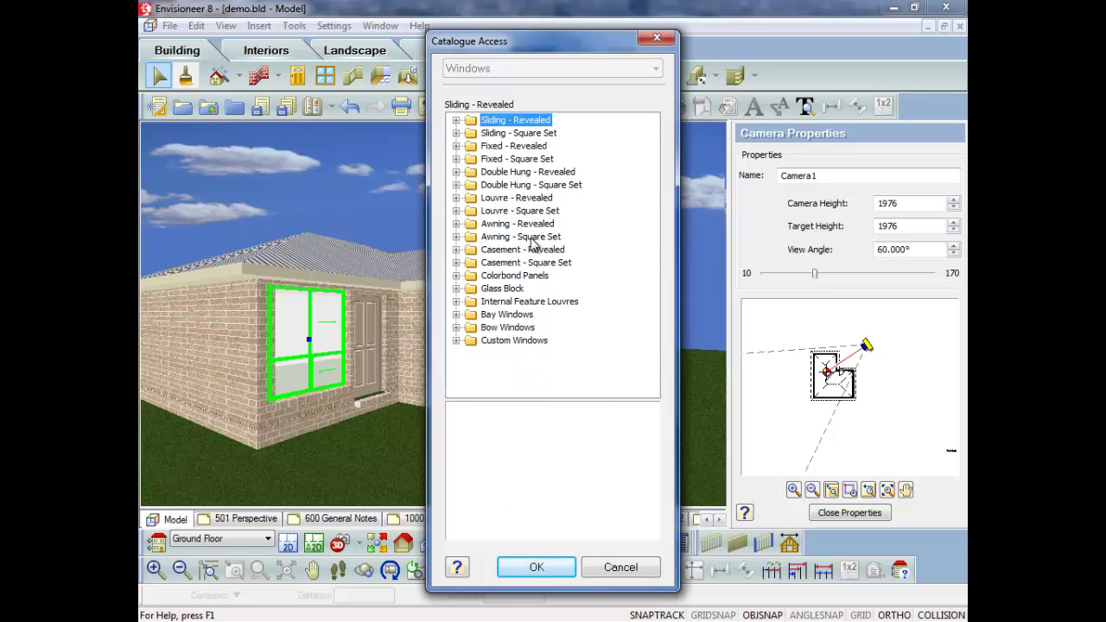
left_click(456, 184)
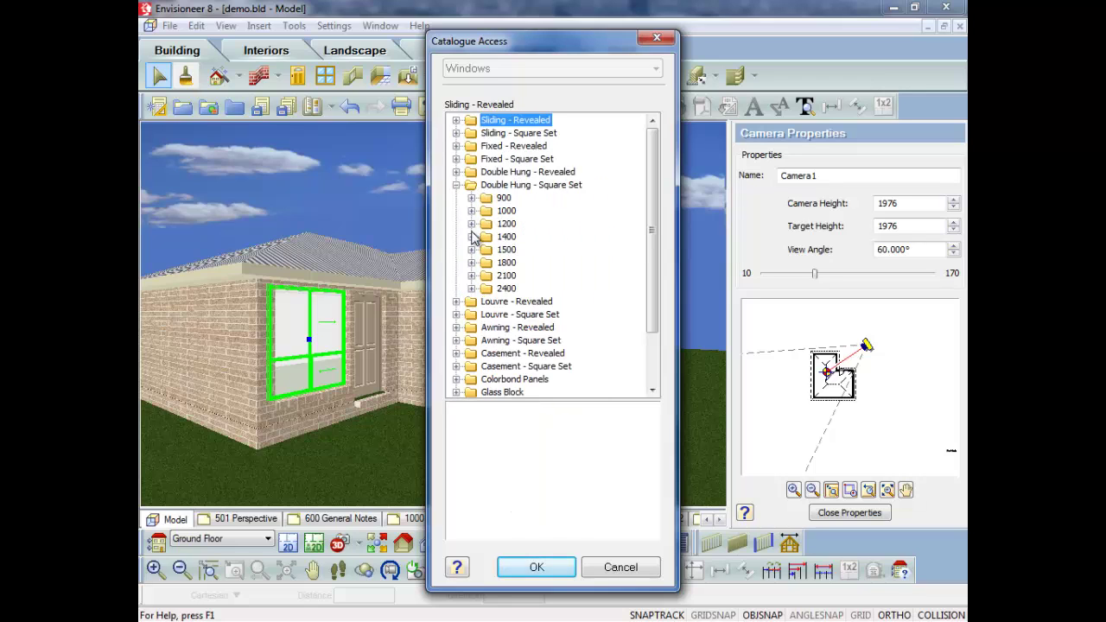
left_click(472, 224)
left_click(529, 275)
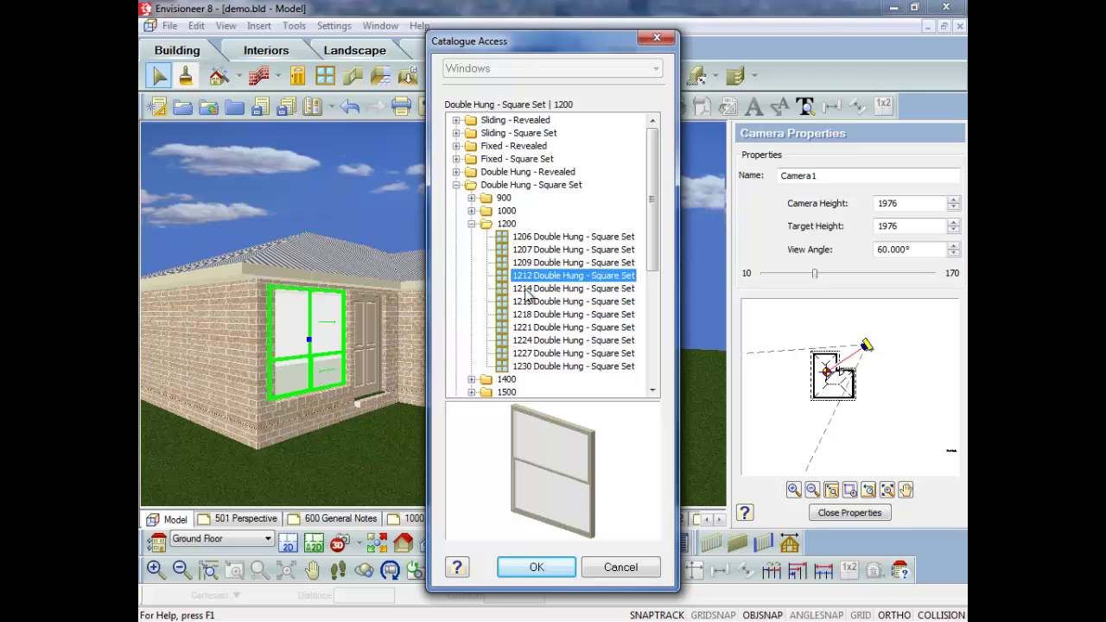
left_click(537, 566)
left_click(536, 198)
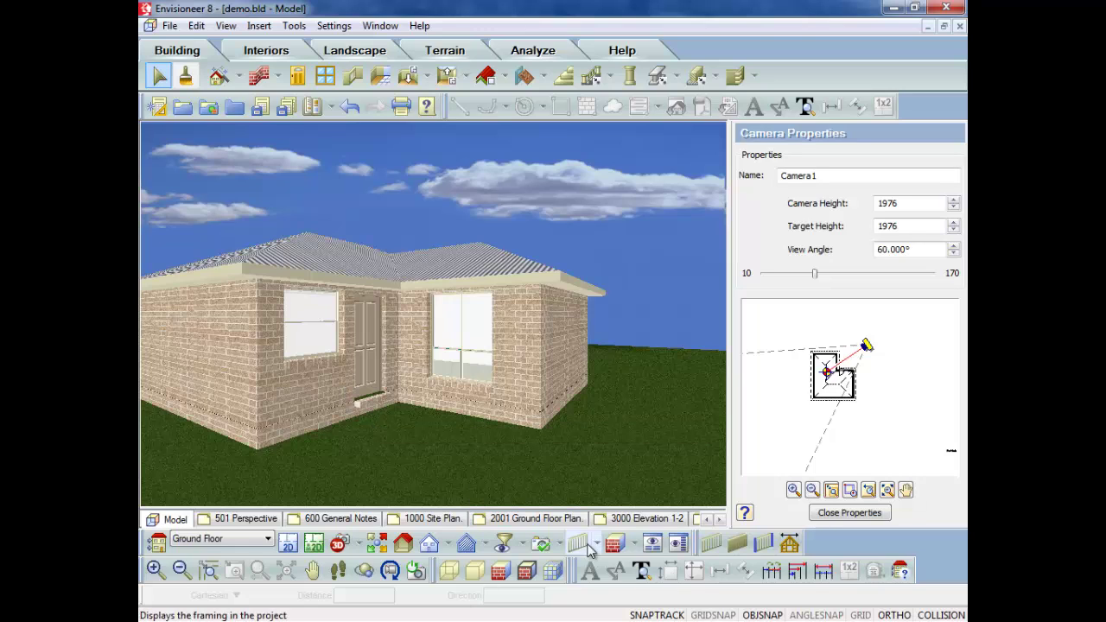
Step: Walk Camera 1 forward toward the house, then return to the 2D floor plan
left_click(337, 571)
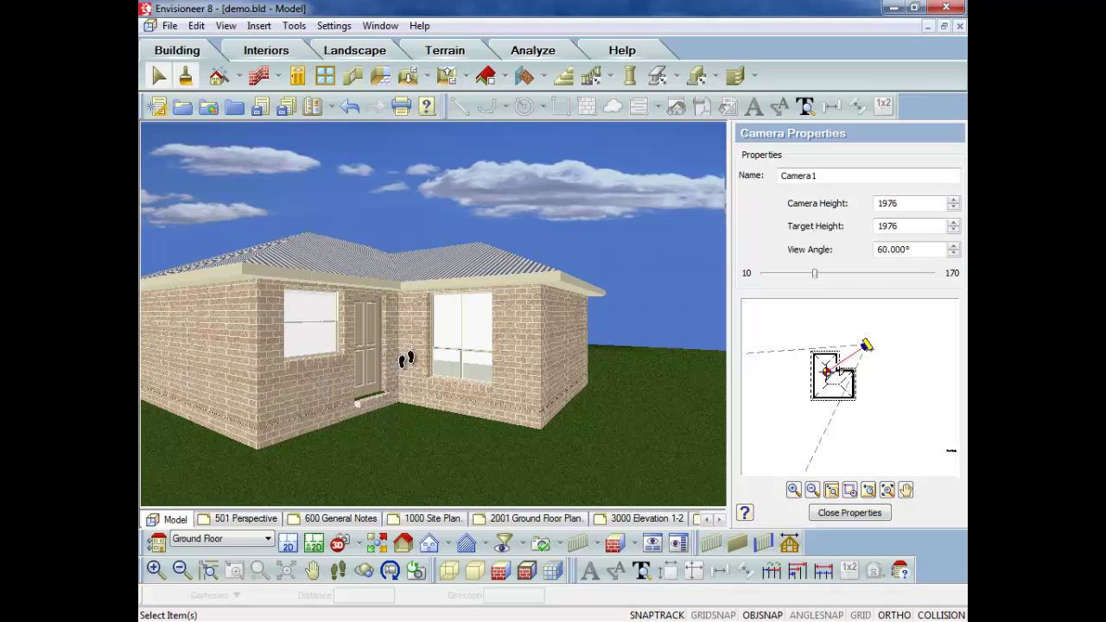
left_click_drag(403, 372, 408, 426)
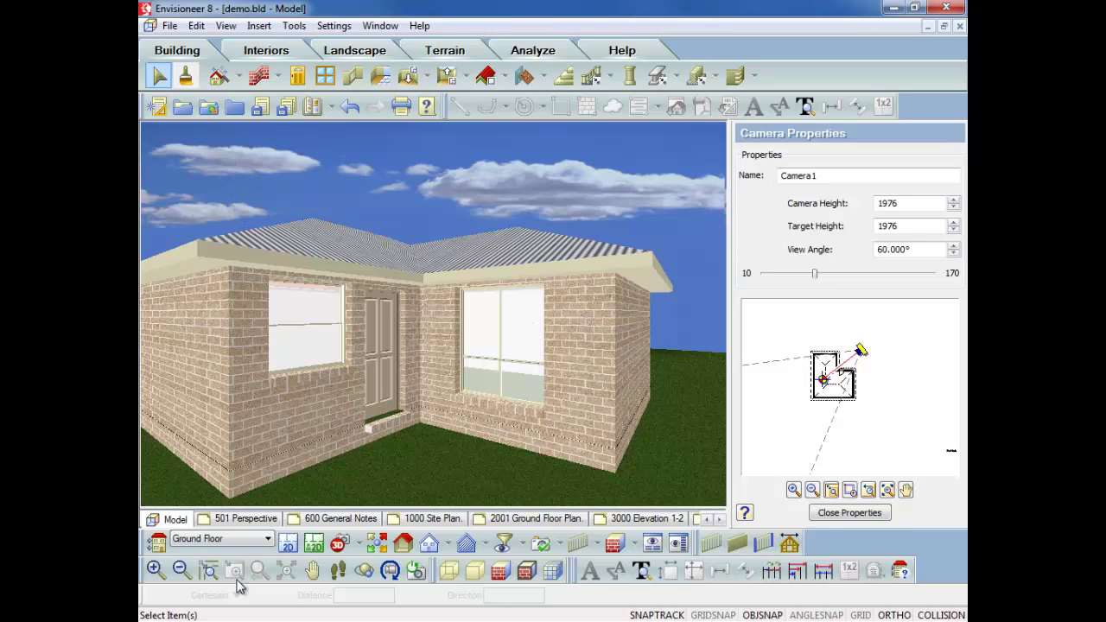
left_click(287, 543)
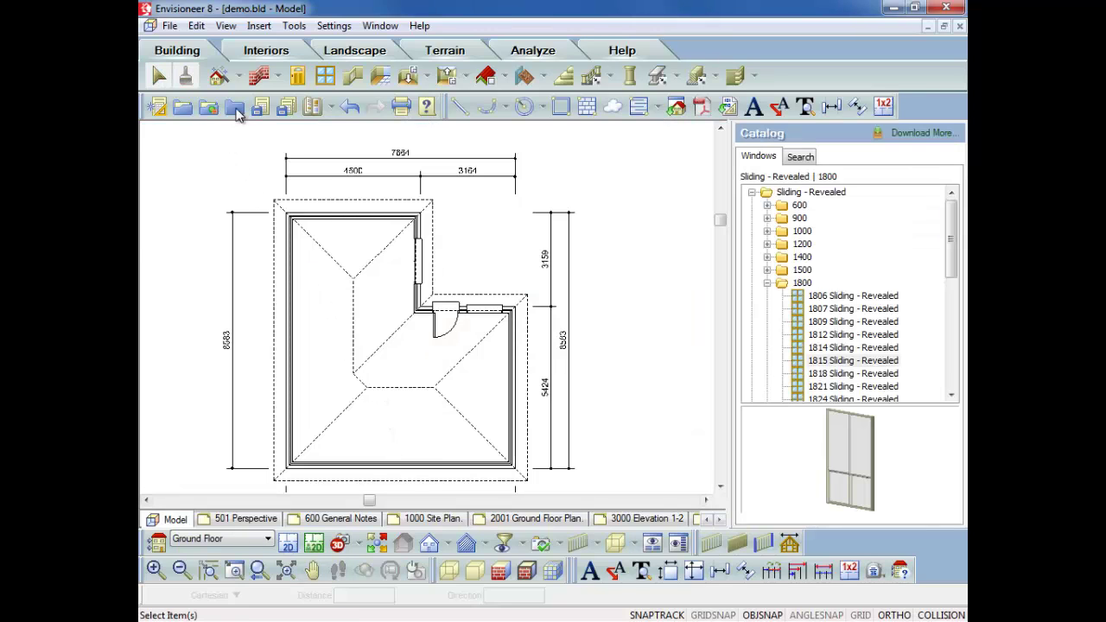
Step: Run the Kitchen Builder wizard with the L-Shape style, accepting the default layout, theme and rotation
left_click(226, 78)
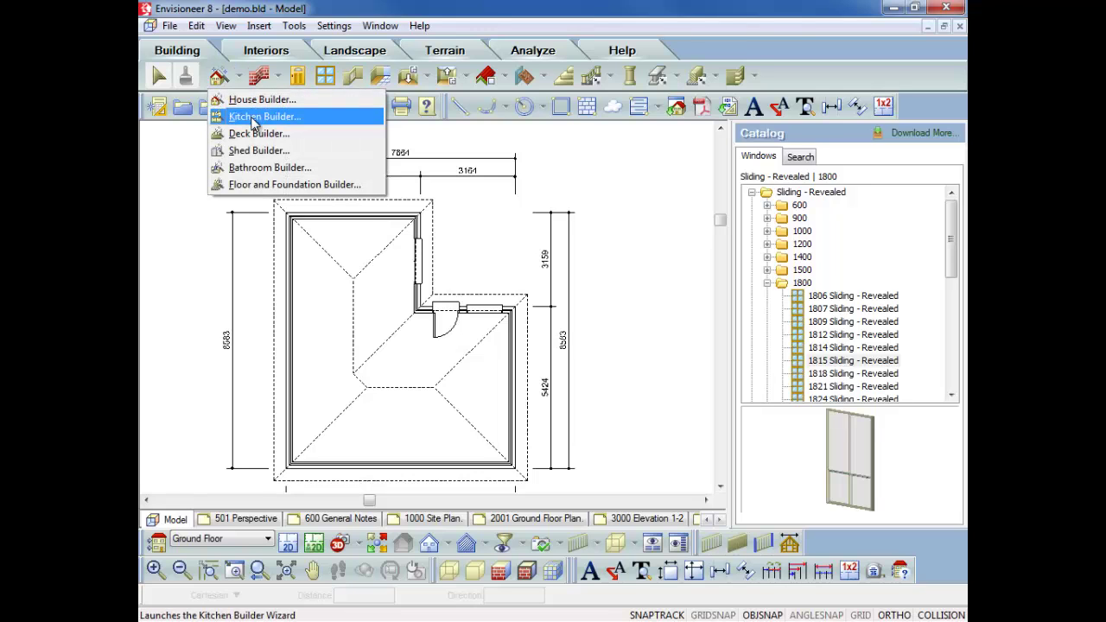
left_click(254, 119)
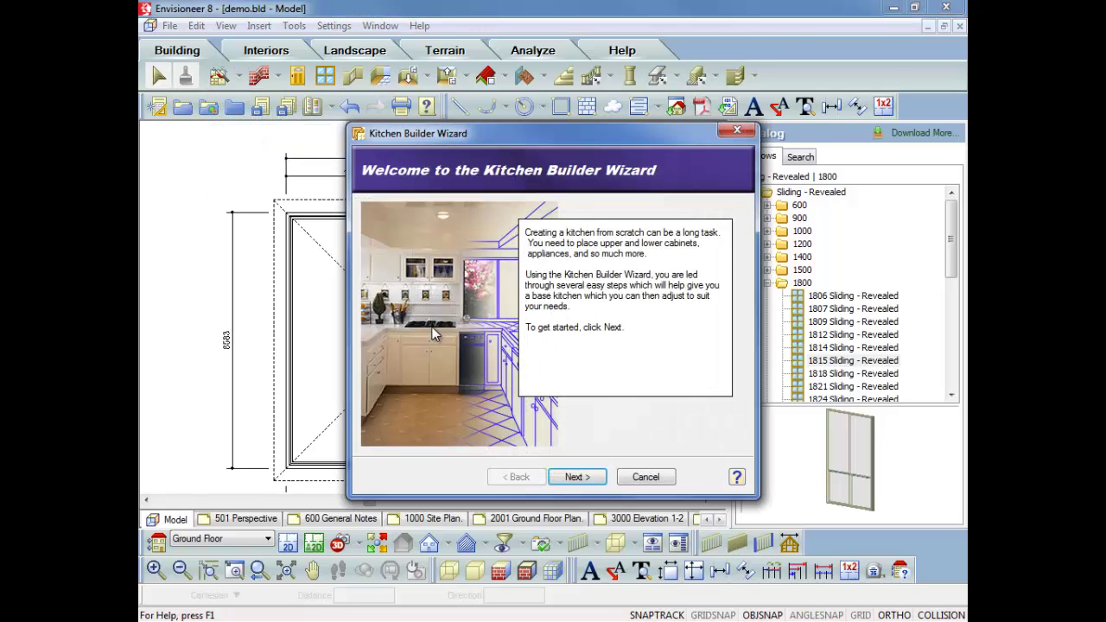
left_click(591, 485)
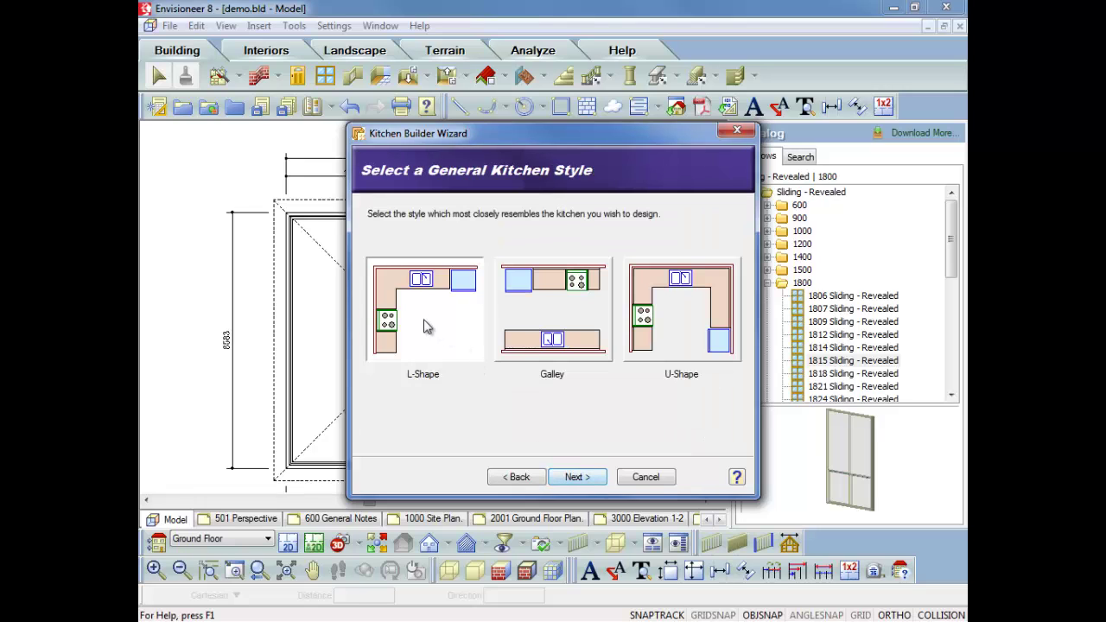
left_click(577, 477)
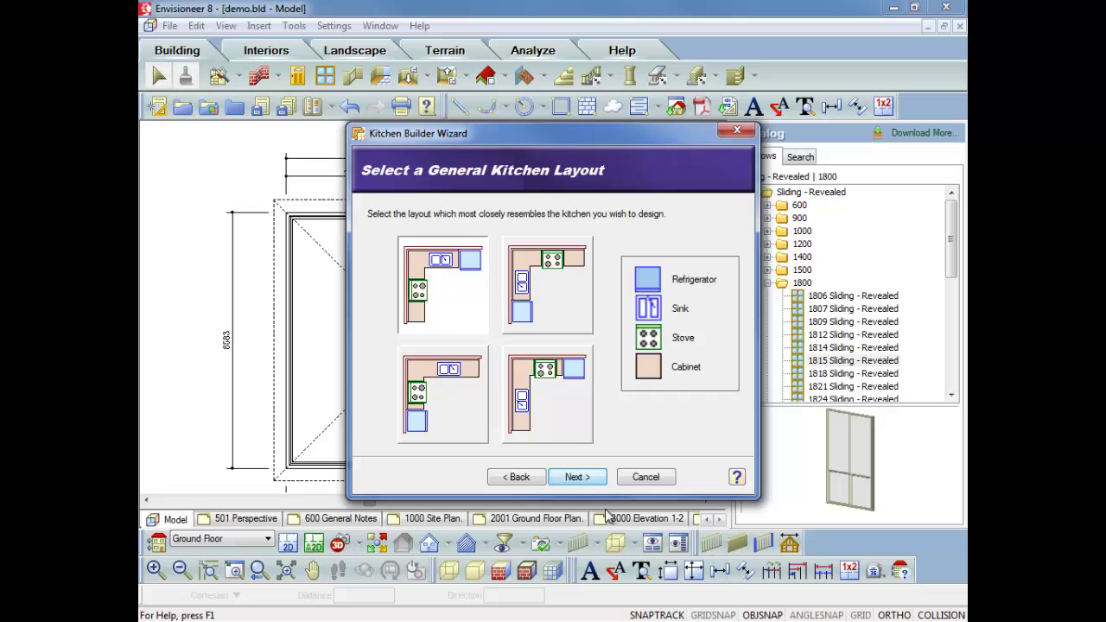
left_click(600, 480)
left_click(600, 480)
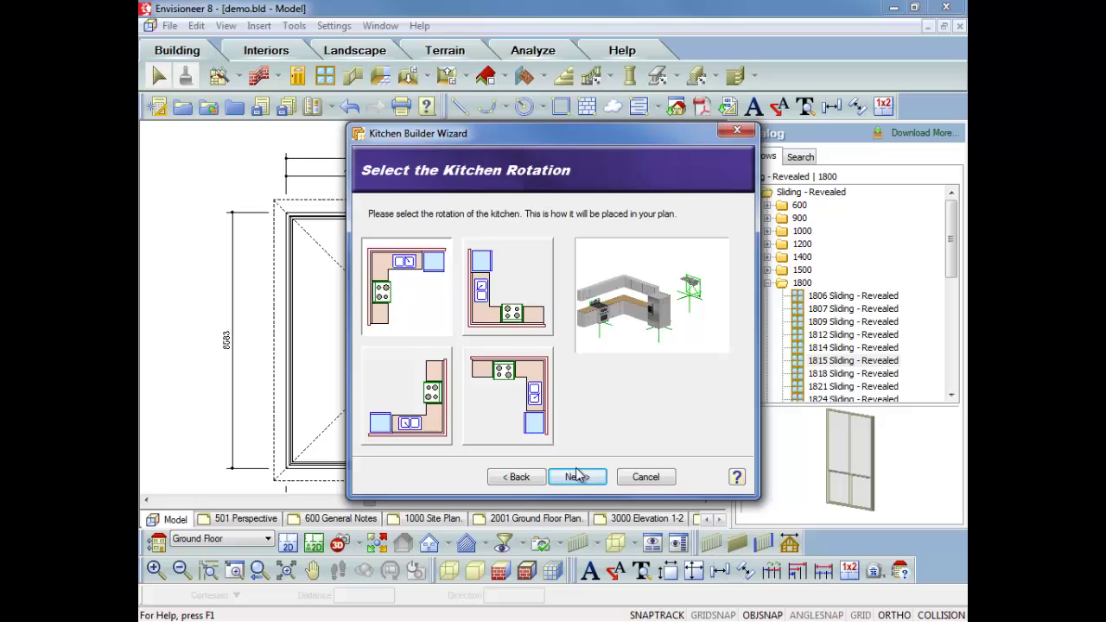
left_click(577, 475)
left_click(580, 476)
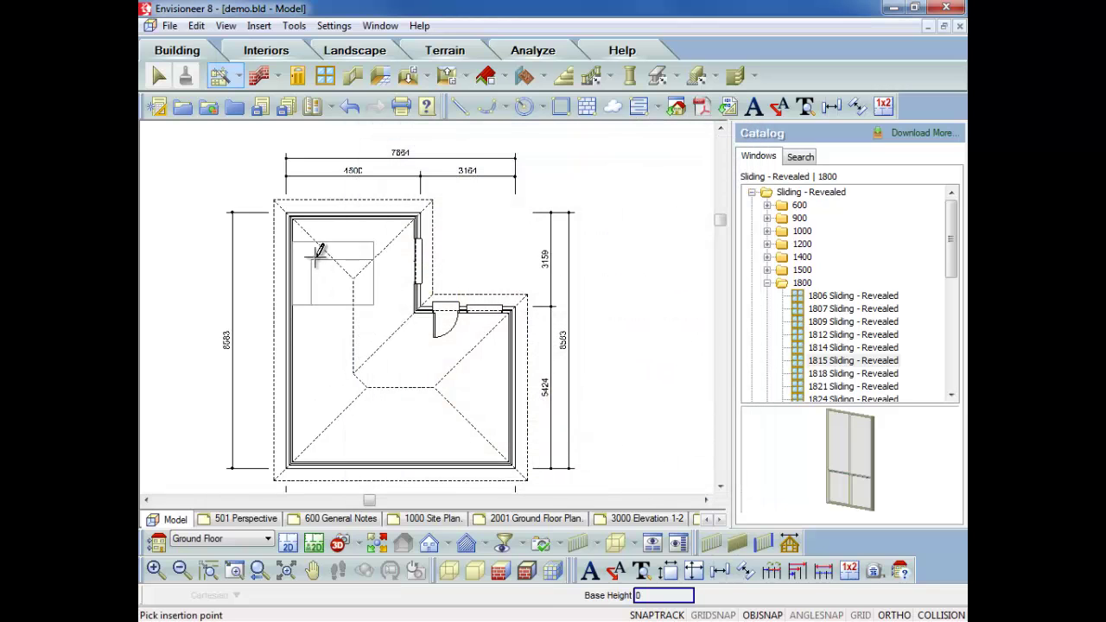
Step: Place the kitchen from the top-left inside corner to the inner wall corner and confirm
left_click(293, 218)
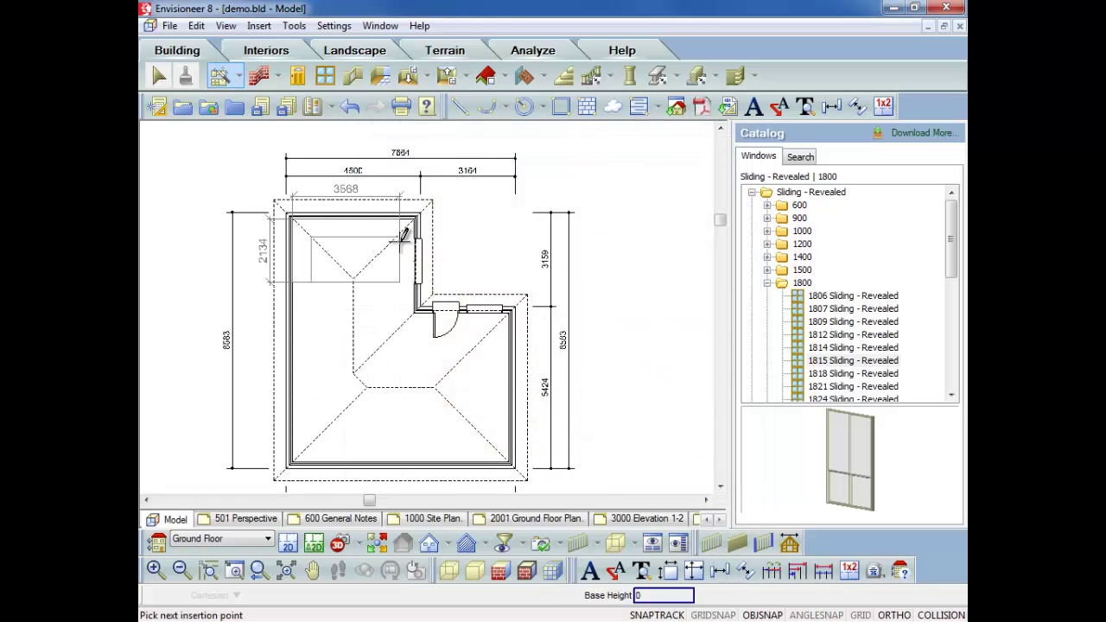
left_click(418, 320)
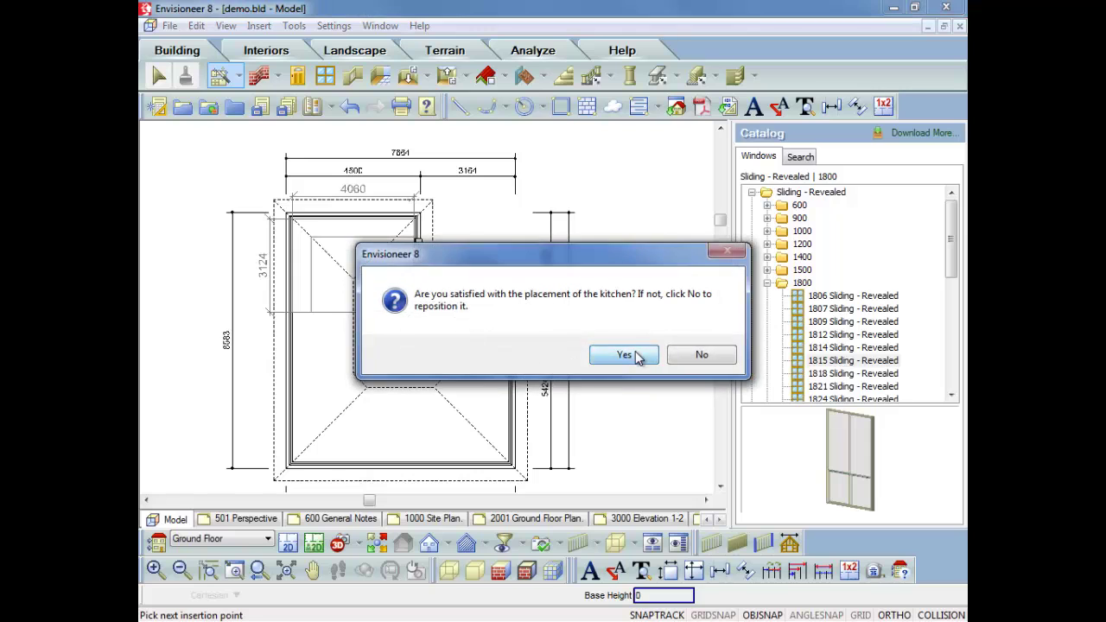
left_click(626, 354)
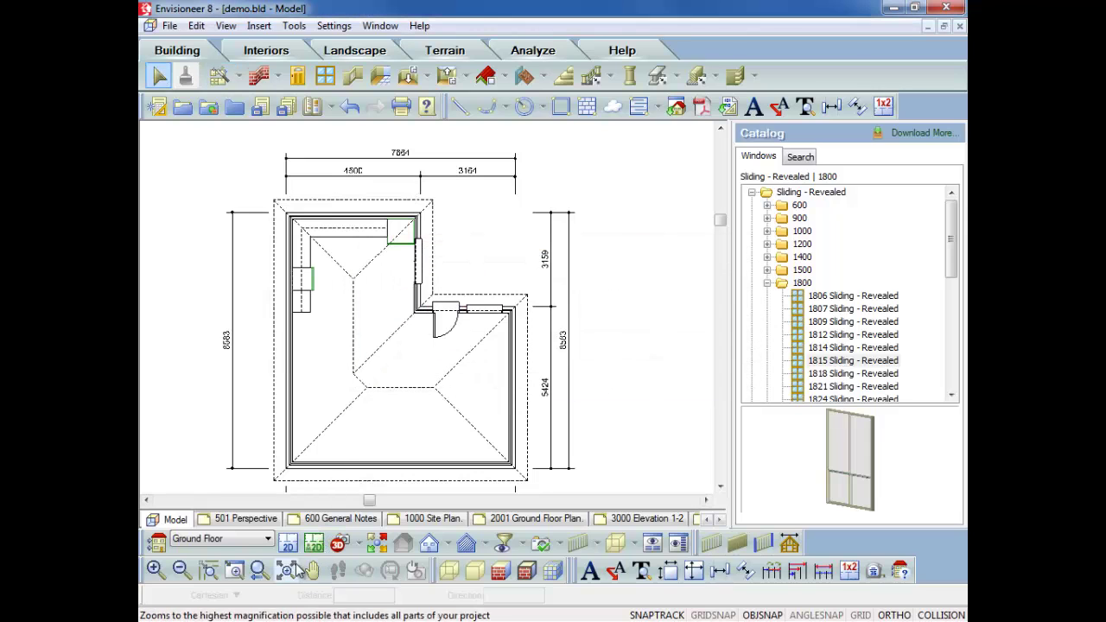
Step: Place a new interior camera in the kitchen aimed at the cabinets
left_click(361, 547)
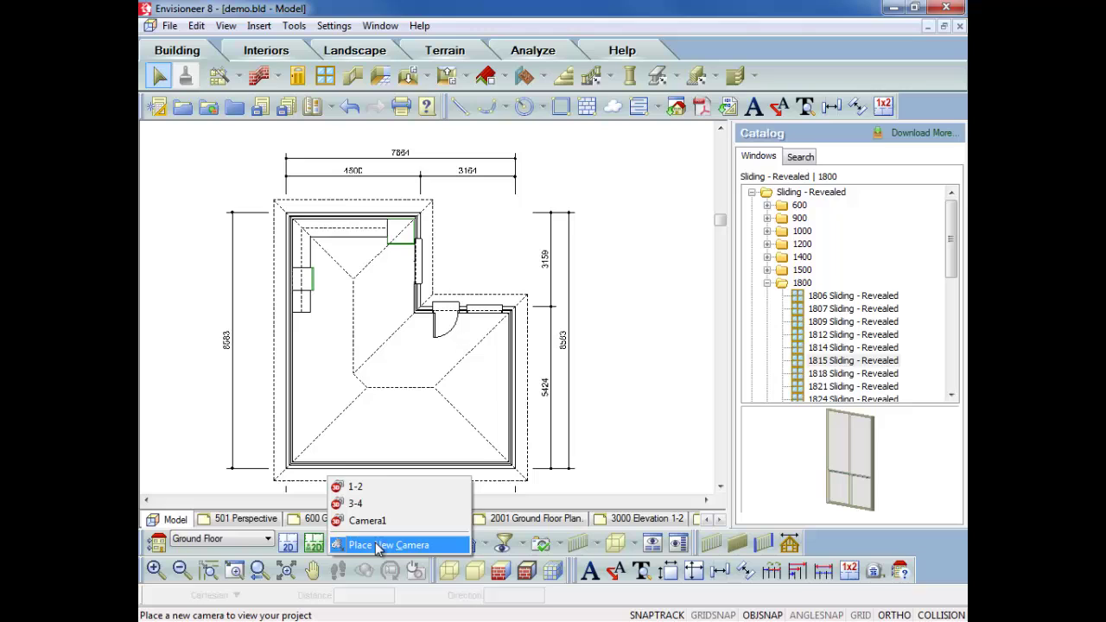
left_click(393, 546)
left_click(408, 384)
left_click(435, 425)
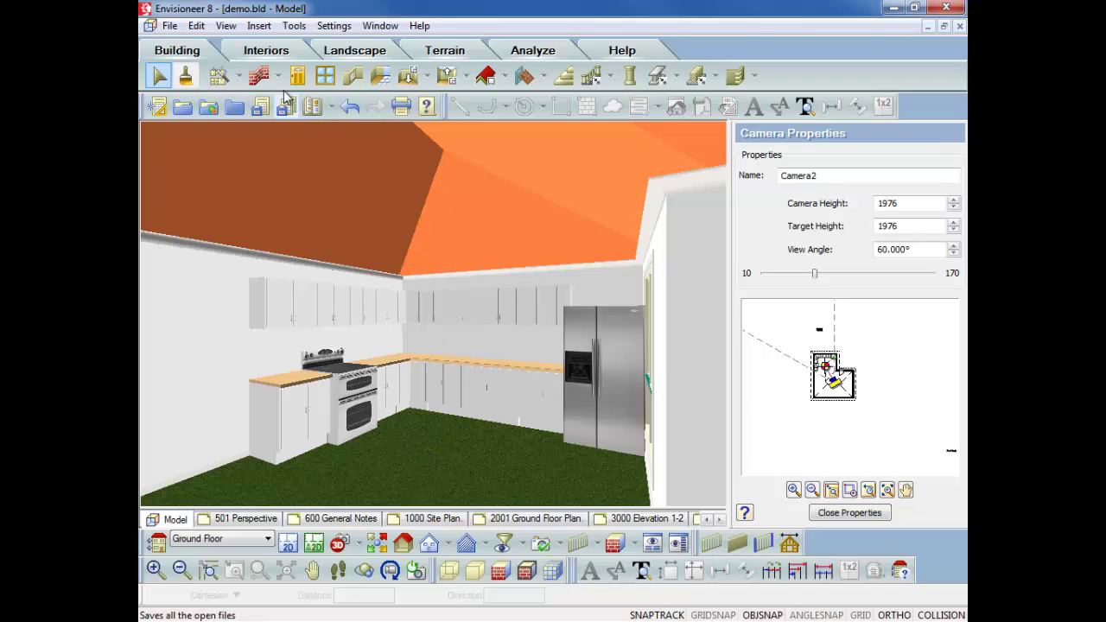
Step: Lay an M-Class Raft Concrete Slab floor in the kitchen
left_click(425, 77)
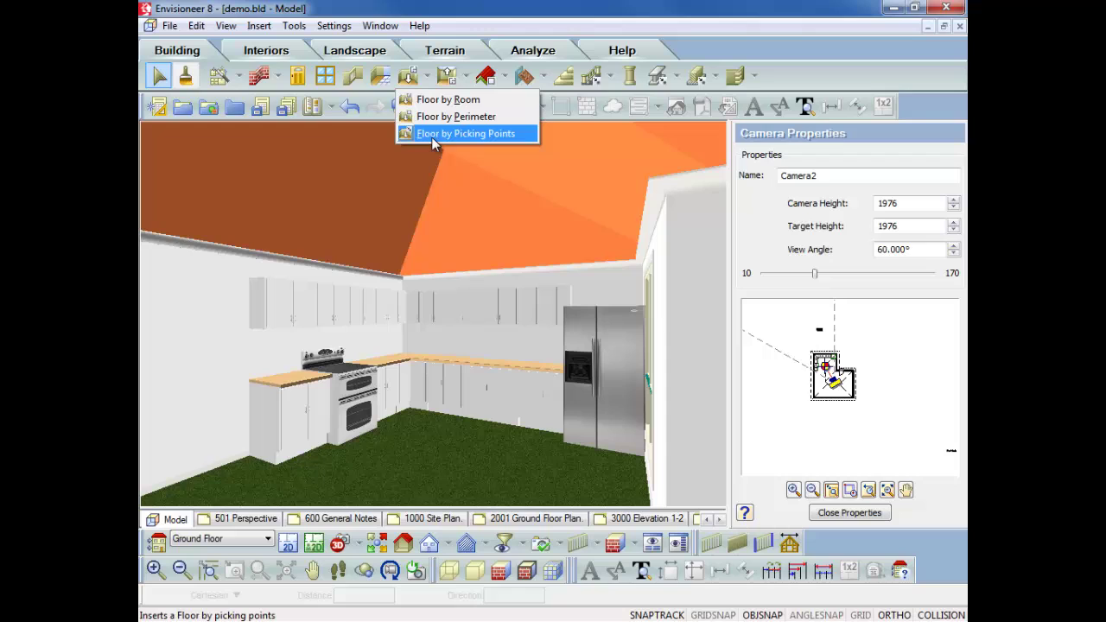
left_click(457, 114)
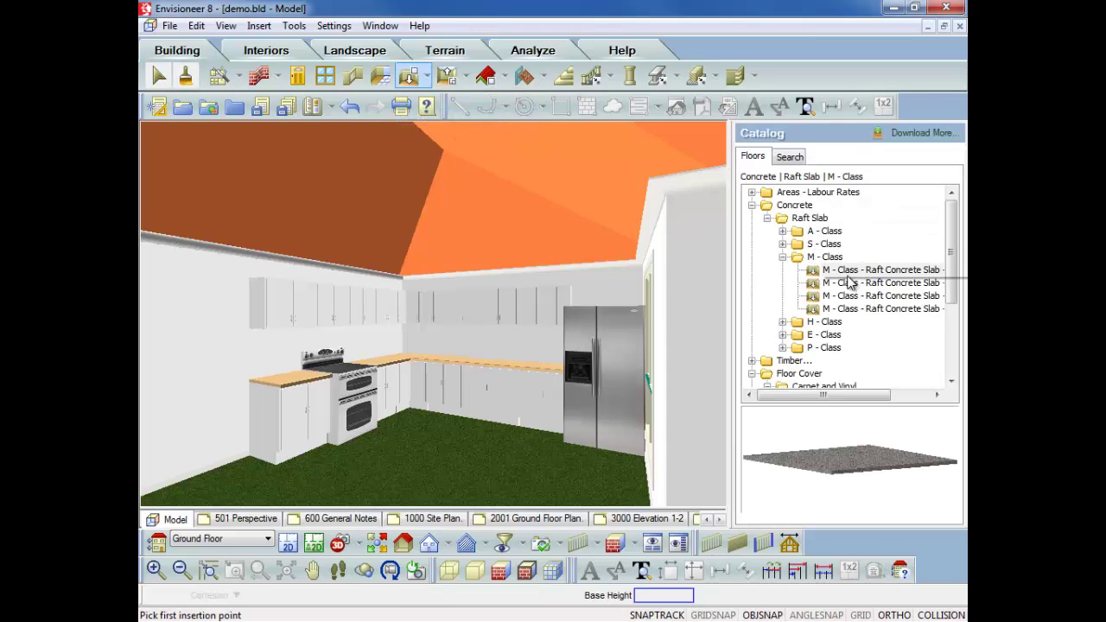
left_click(859, 269)
left_click(457, 488)
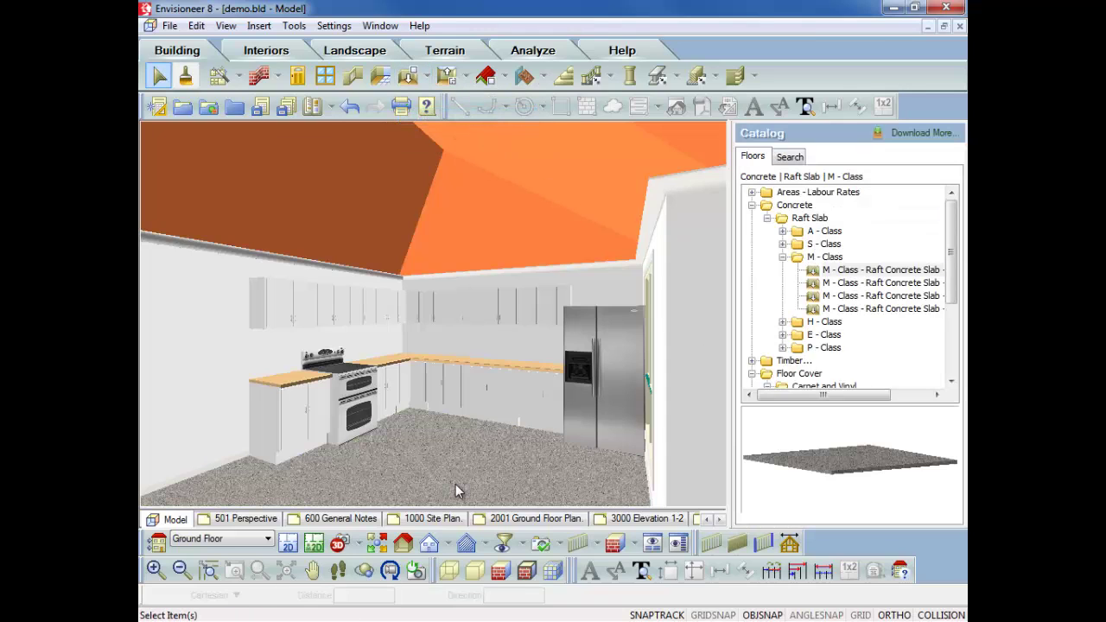
Step: Add a Plasterboard Ceiling by perimeter over the kitchen
left_click(464, 76)
left_click(474, 116)
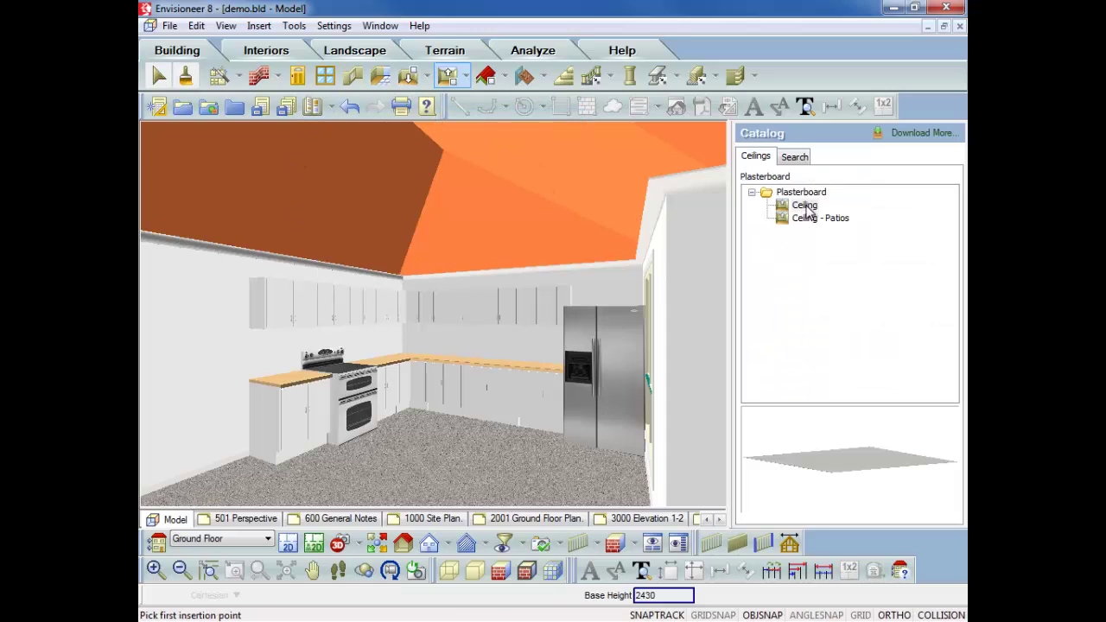
left_click(418, 217)
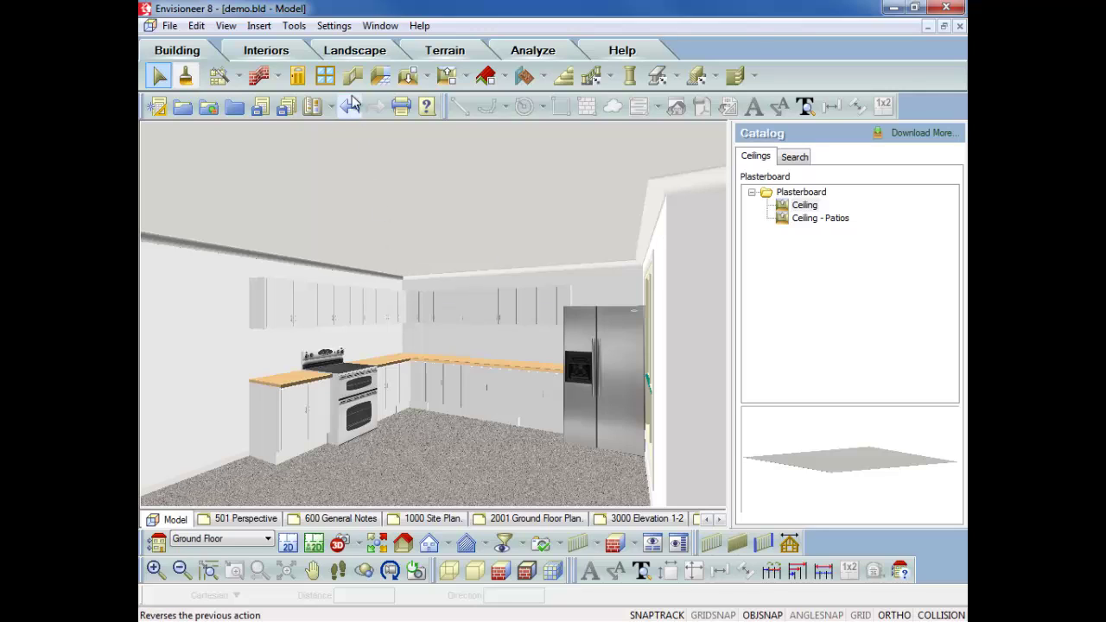
Step: Hang Ceiling Fixture 1 from the kitchen ceiling
left_click(285, 52)
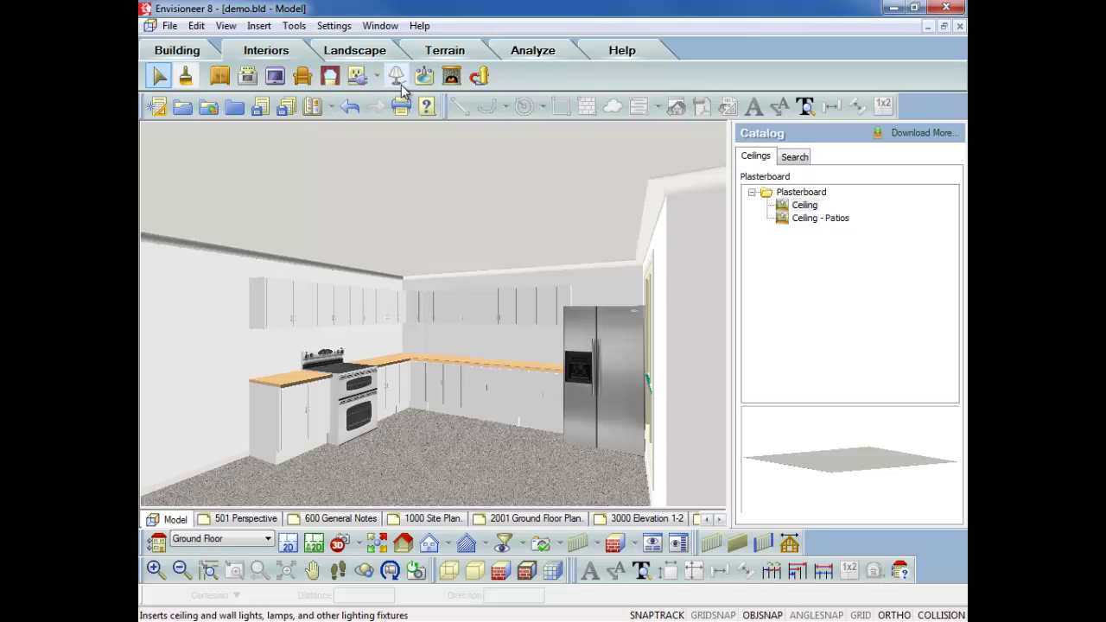
left_click(397, 76)
left_click(823, 218)
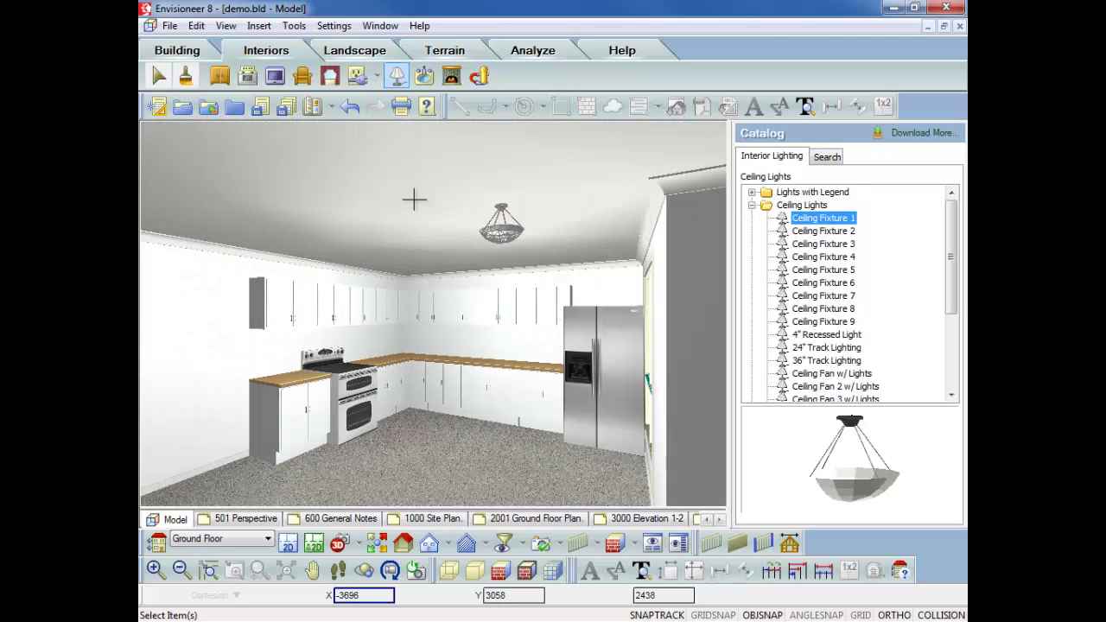
left_click(440, 211)
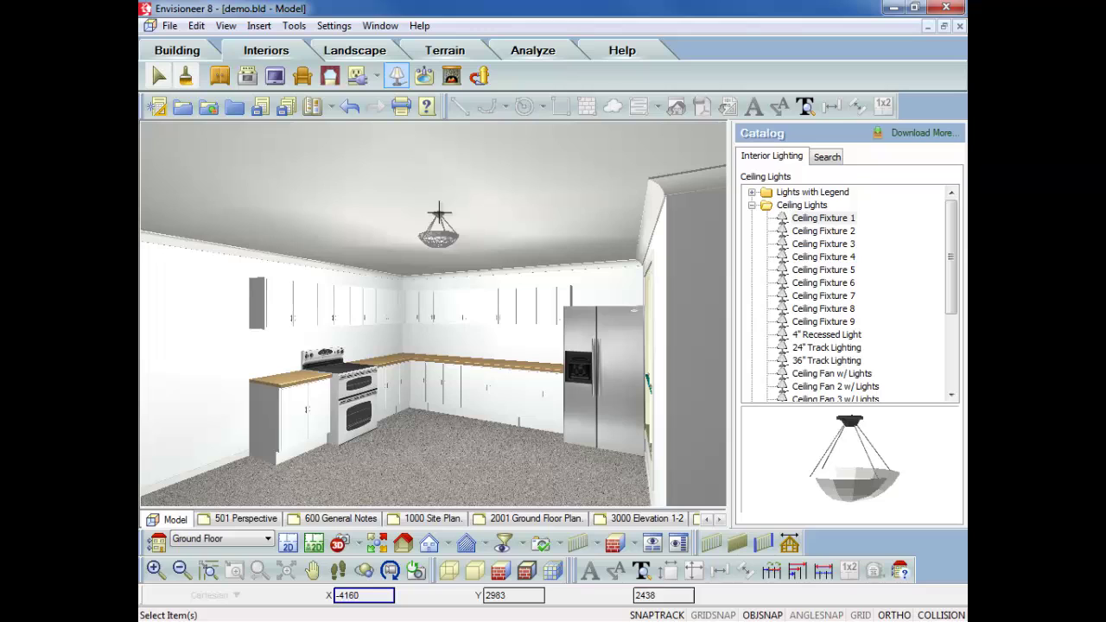
right_click(461, 222)
left_click(478, 223)
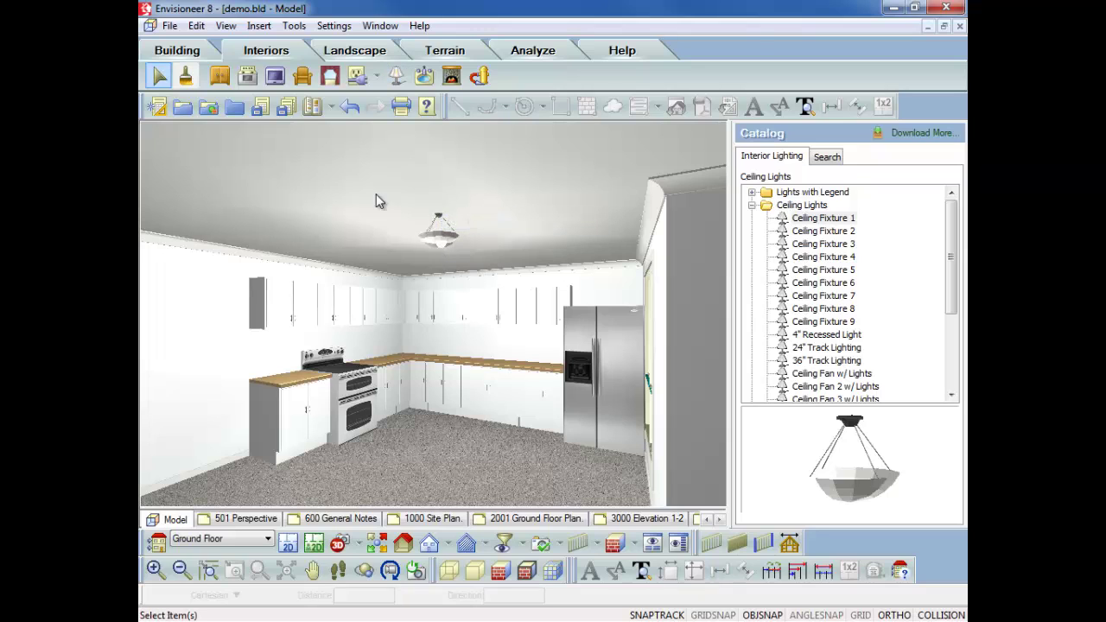
Step: Add an 1806 Sliding - Revealed window to the kitchen's left wall
left_click(172, 52)
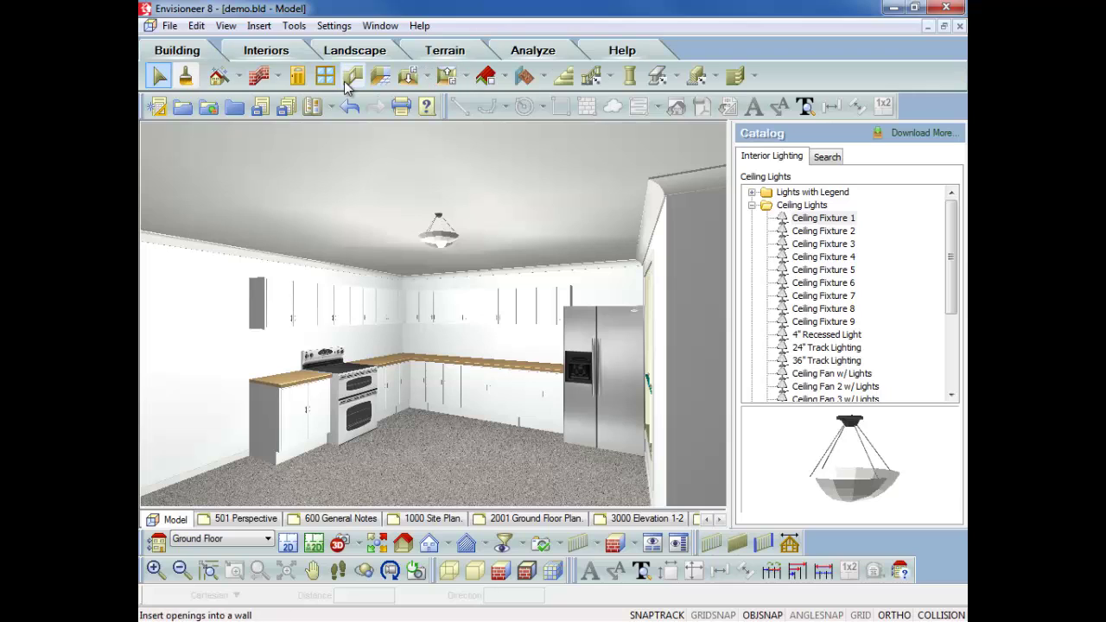
left_click(326, 75)
left_click(821, 326)
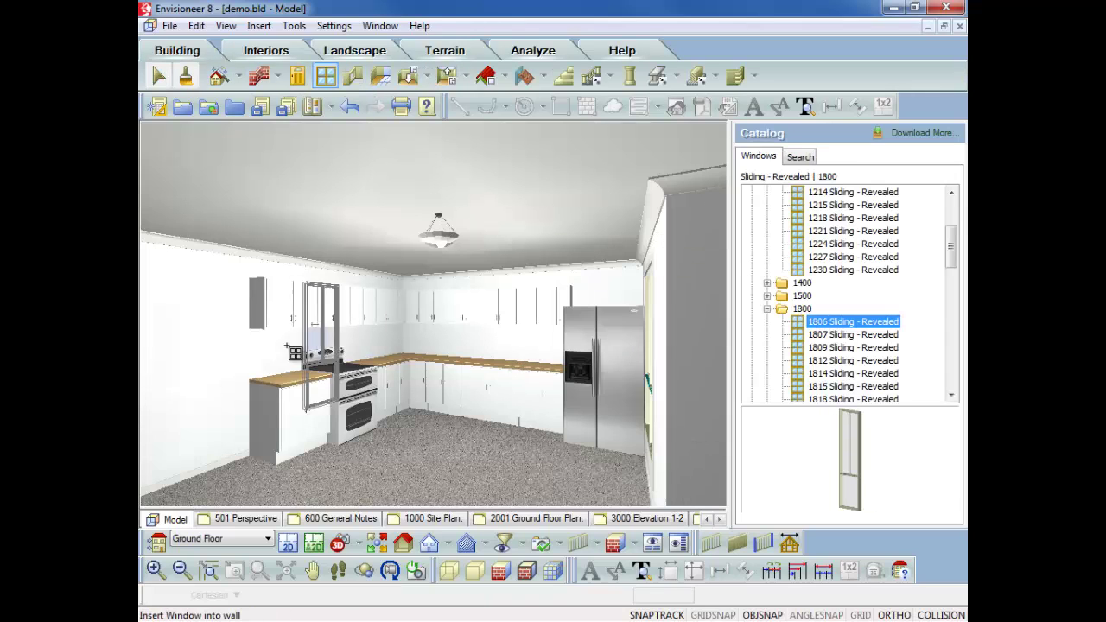
right_click(206, 376)
left_click(218, 379)
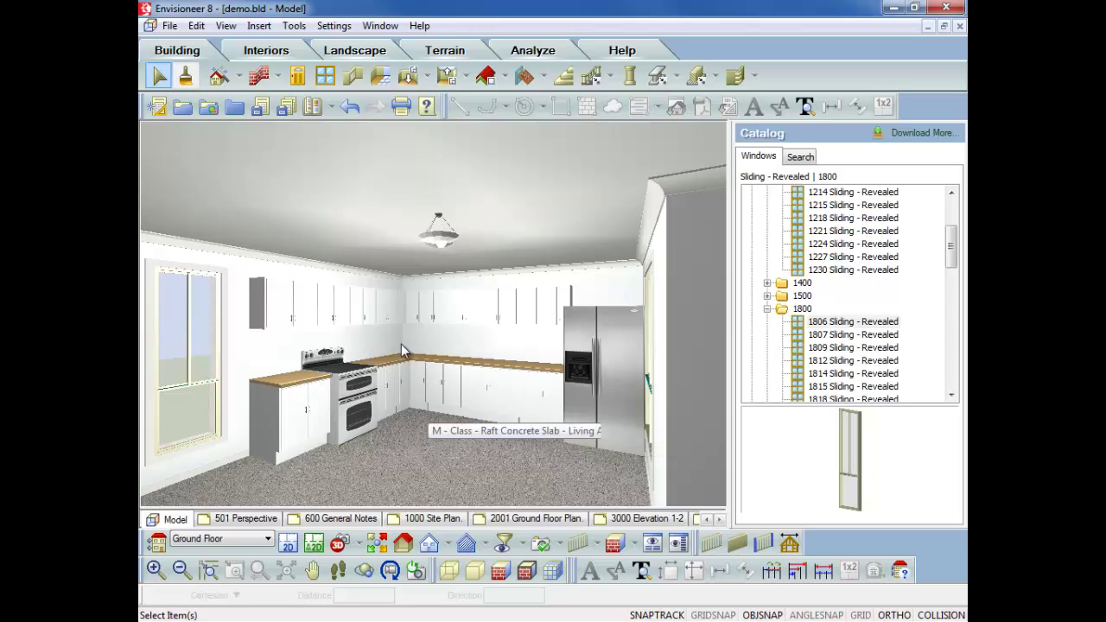
Step: Open the Generate Project Estimate report and maximize it
left_click(529, 52)
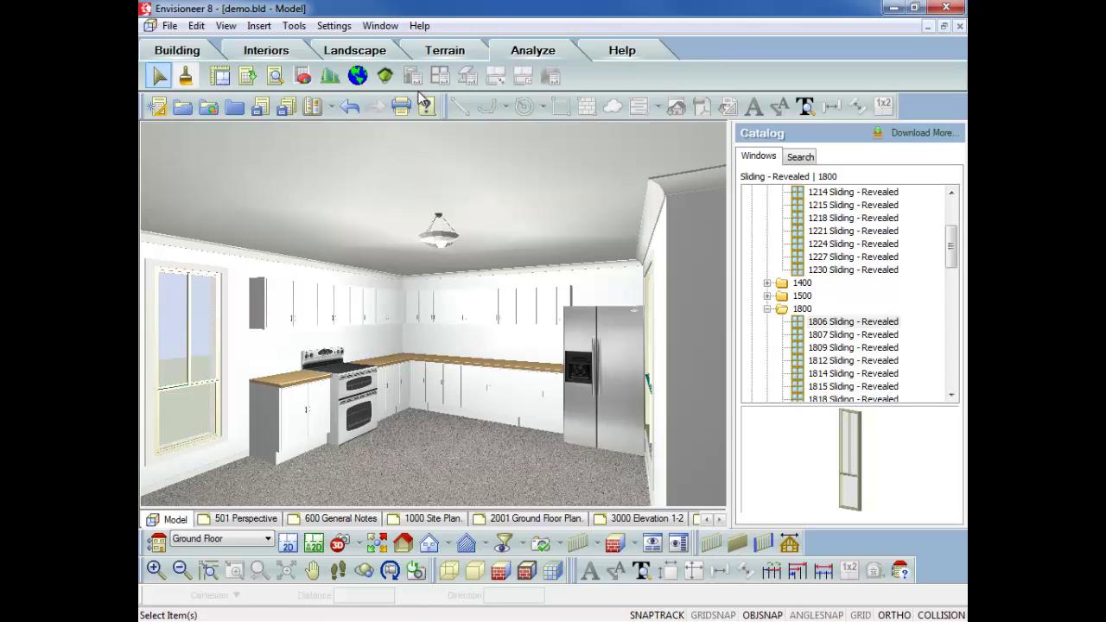
left_click(247, 76)
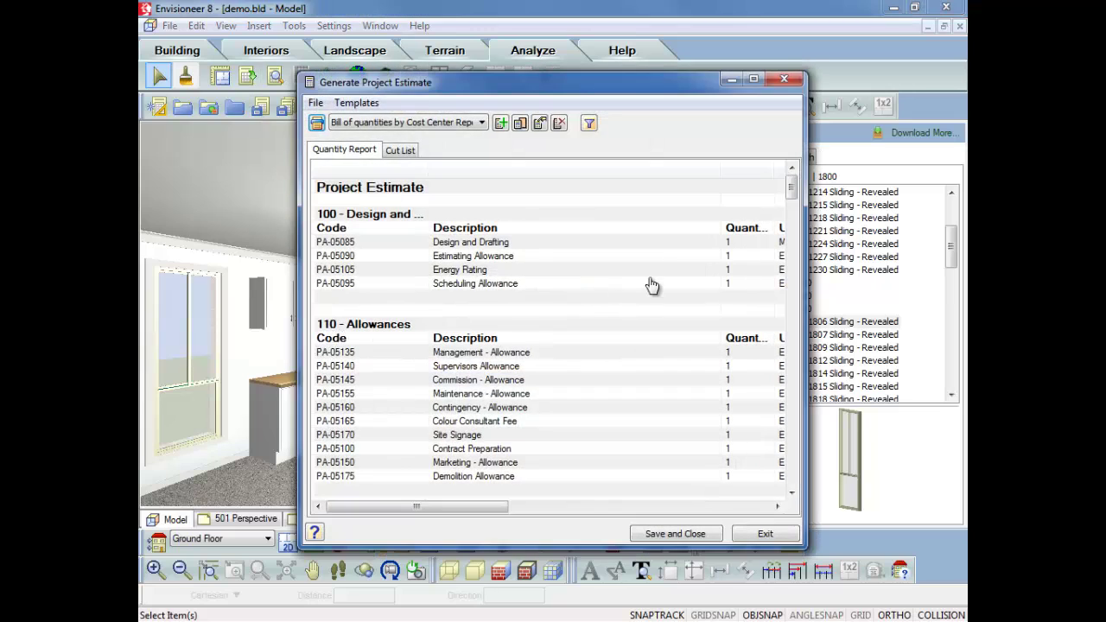
left_click(749, 83)
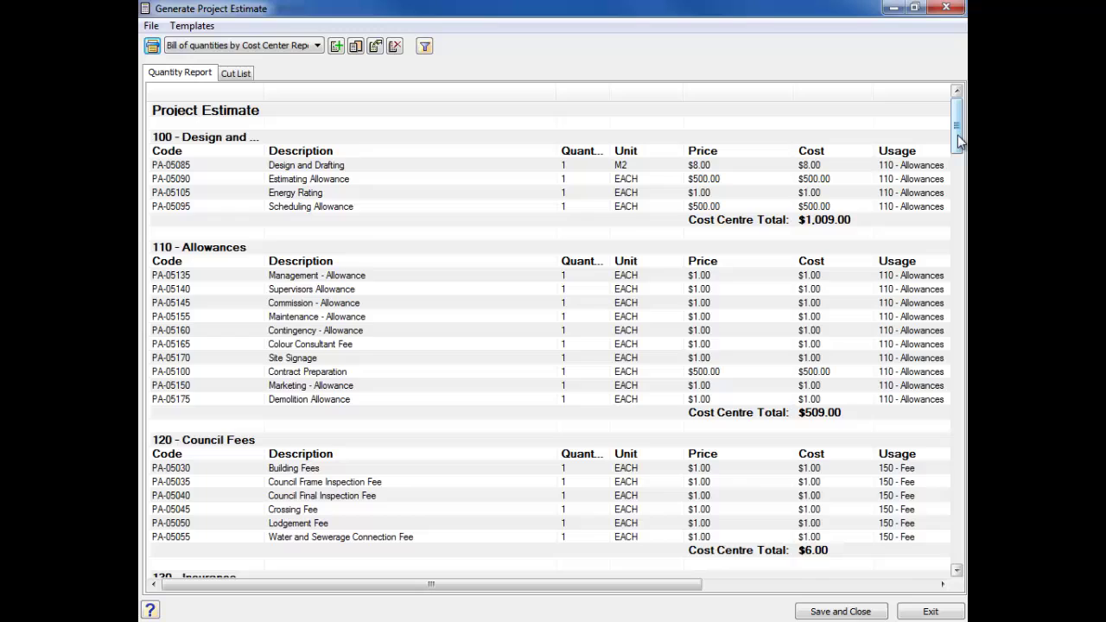
Step: Scroll the estimate past Council Fees, service connections and hire items to concrete and brickwork
left_click_drag(956, 143, 957, 173)
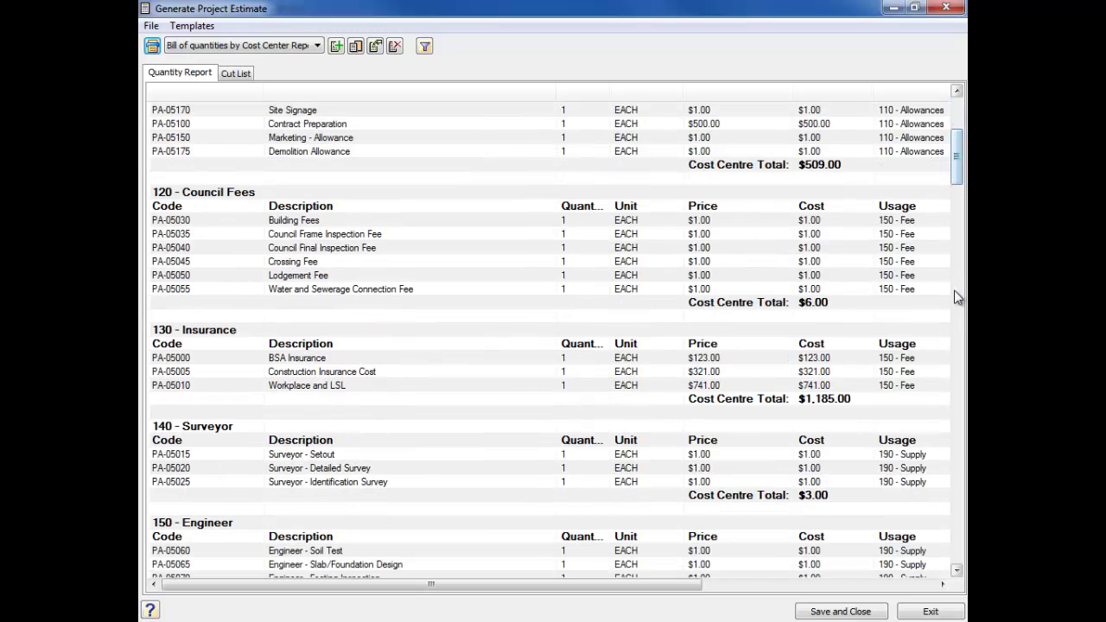
left_click(956, 572)
left_click(957, 571)
left_click(957, 572)
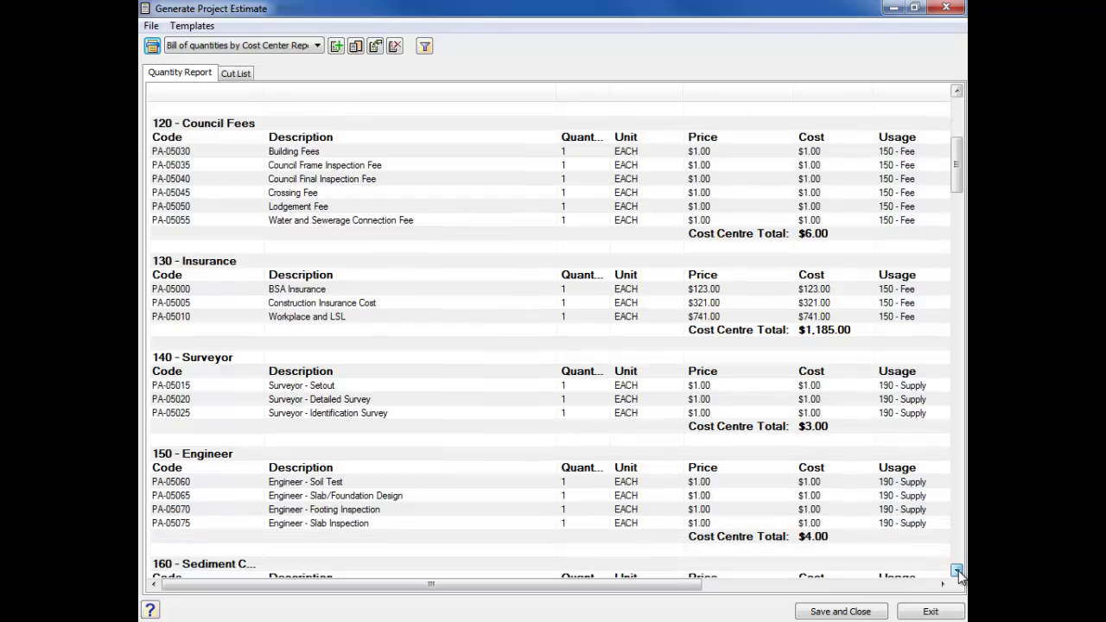
left_click(957, 572)
left_click(957, 572)
left_click(957, 572)
left_click(957, 572)
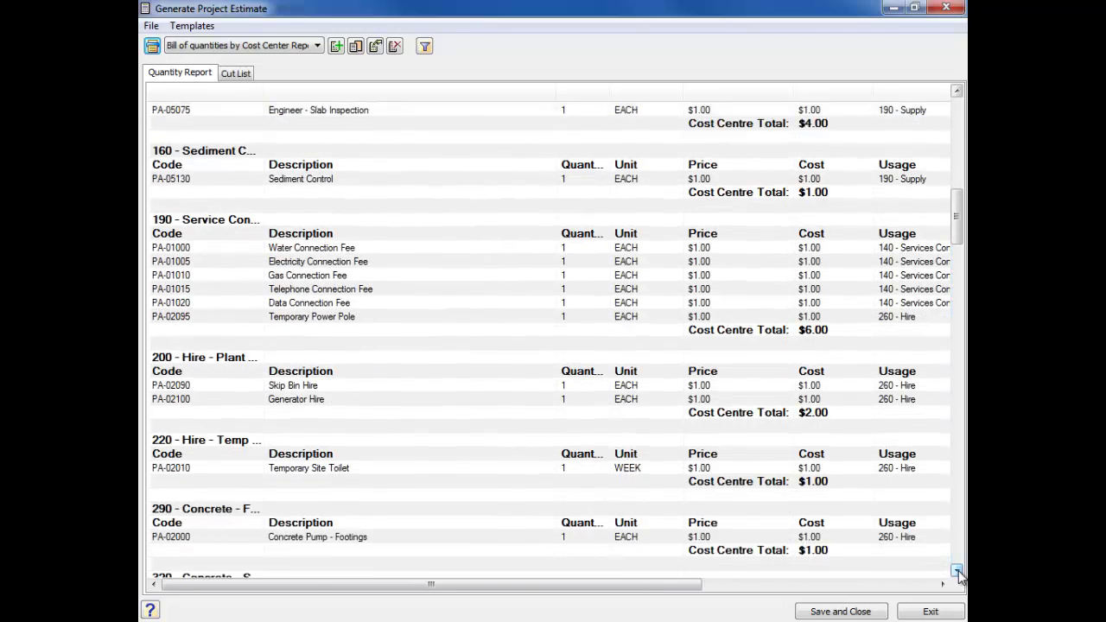
left_click(957, 572)
left_click(957, 572)
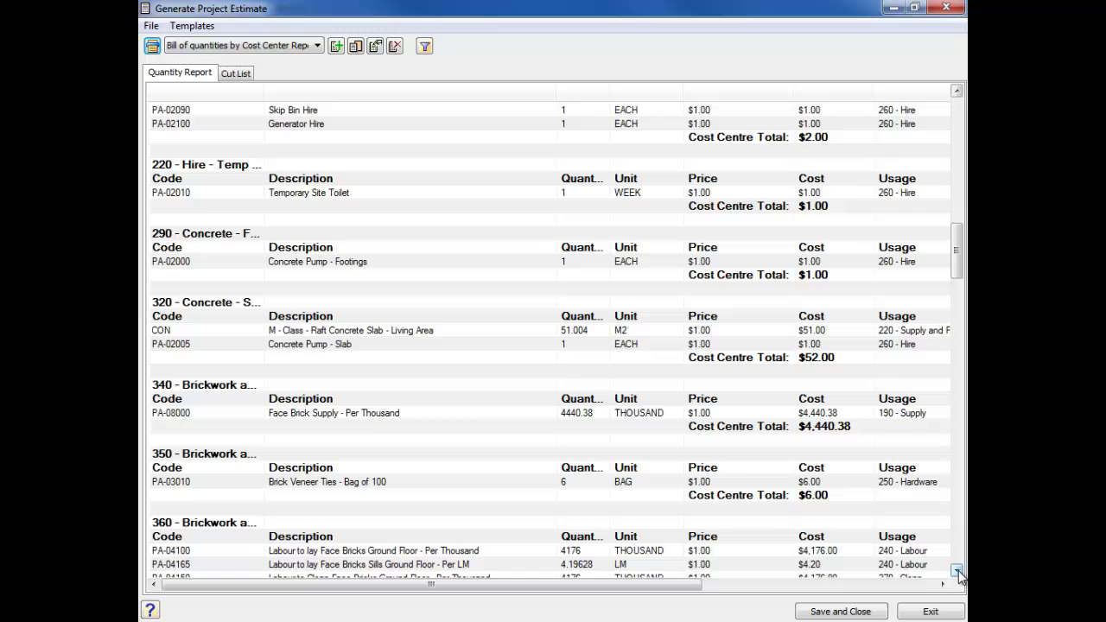
left_click(957, 572)
left_click(957, 572)
left_click(957, 572)
left_click(957, 572)
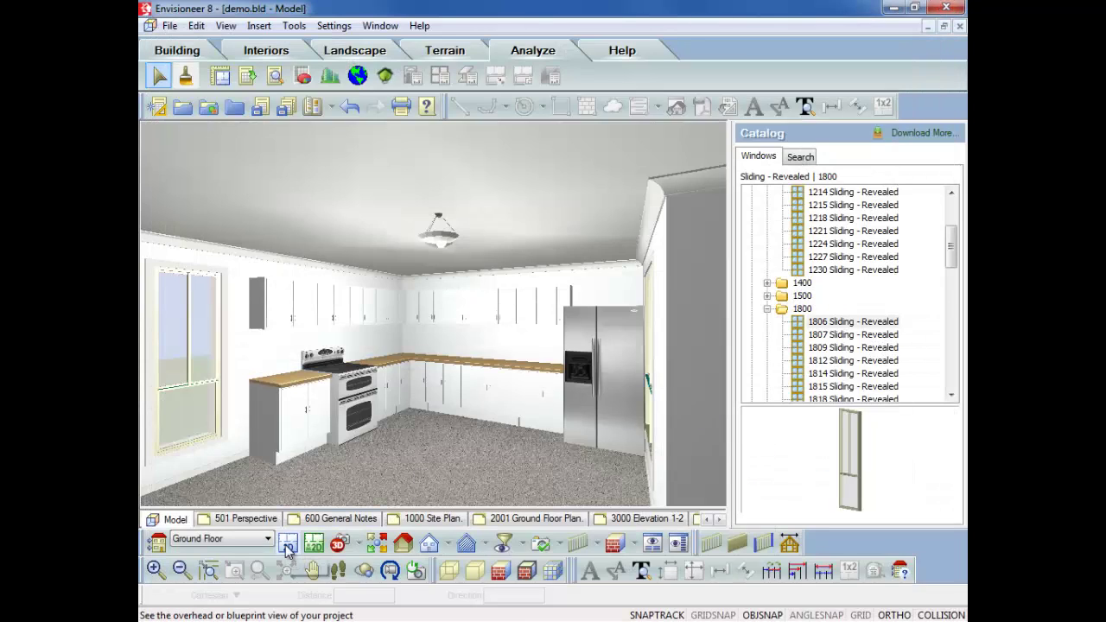
Step: In 2D, drag the right-wing wall out to 10546 overall width and regenerate exterior dimensions
left_click(287, 544)
scroll(386, 405, "down", 2)
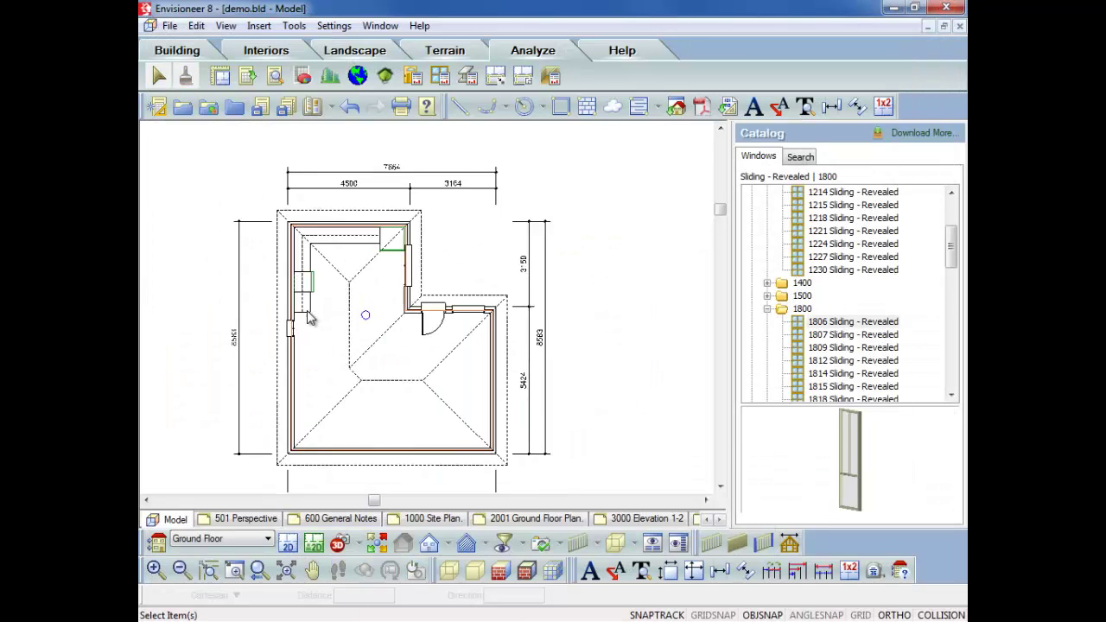
left_click(480, 367)
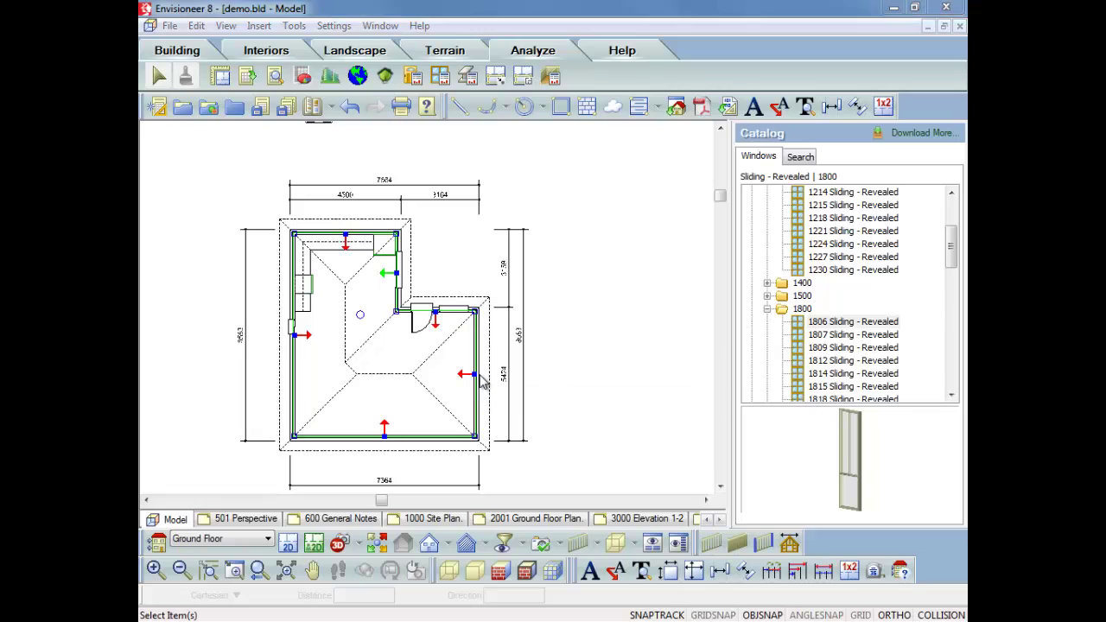
left_click_drag(480, 375, 549, 393)
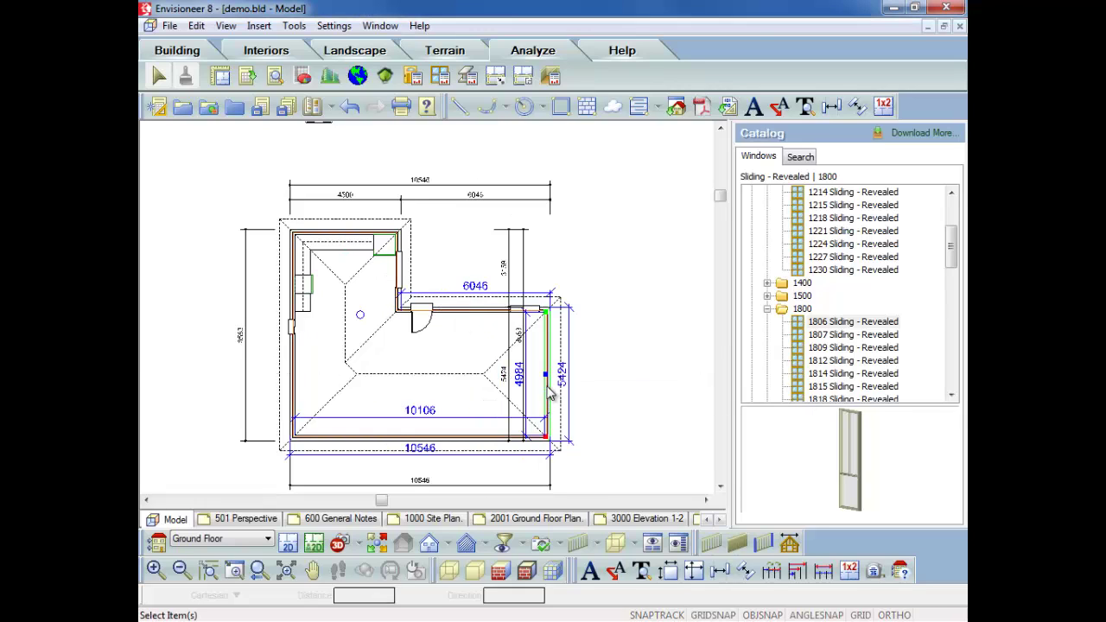
left_click(641, 402)
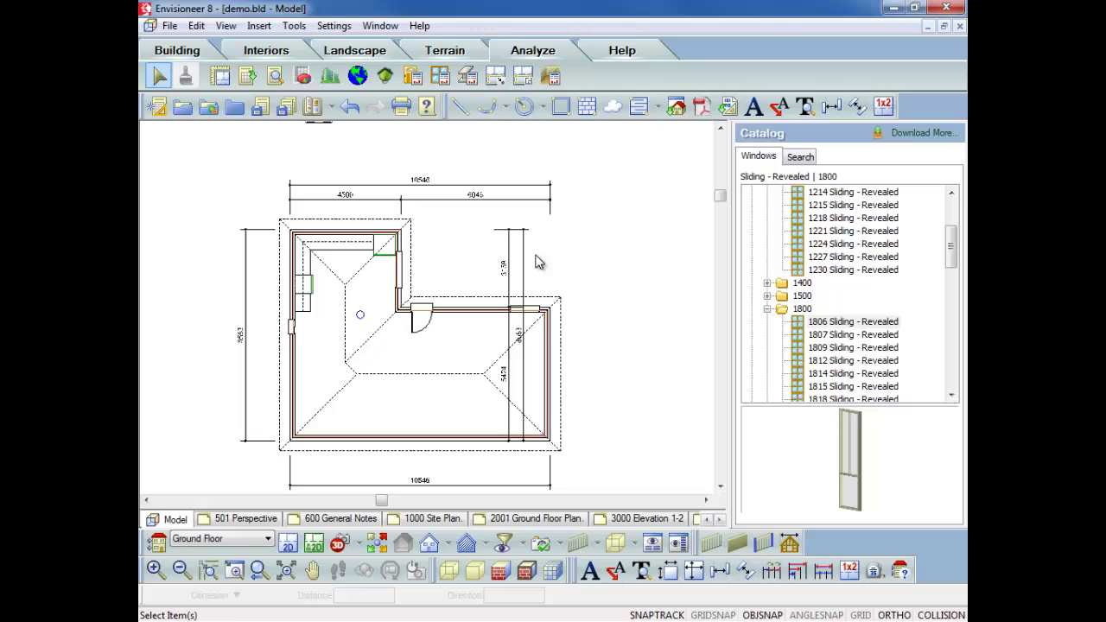
left_click(668, 572)
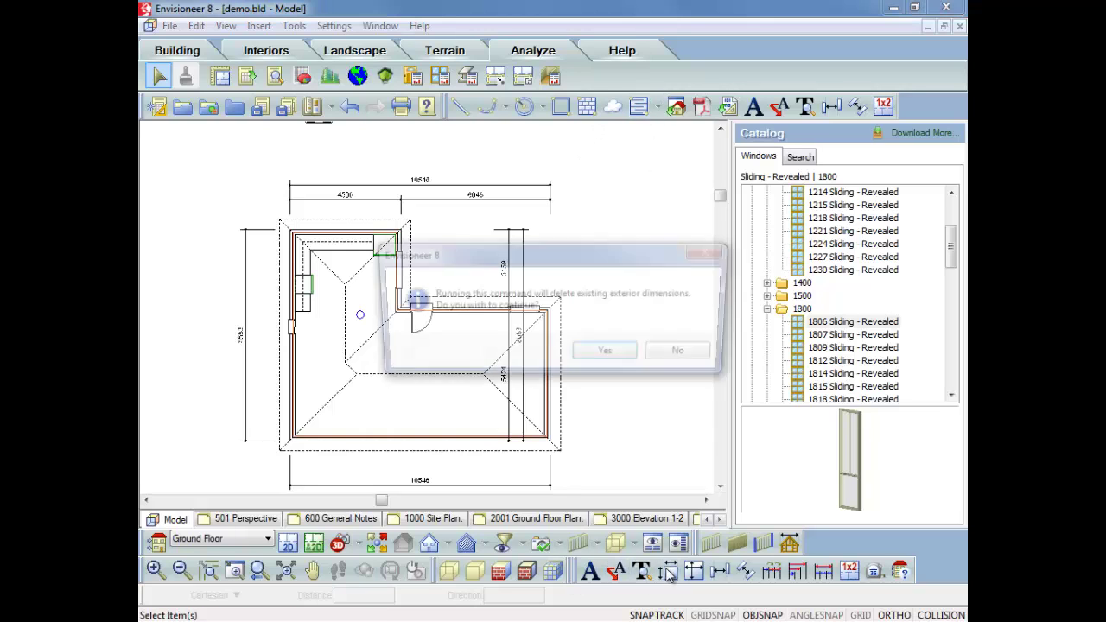
left_click(606, 352)
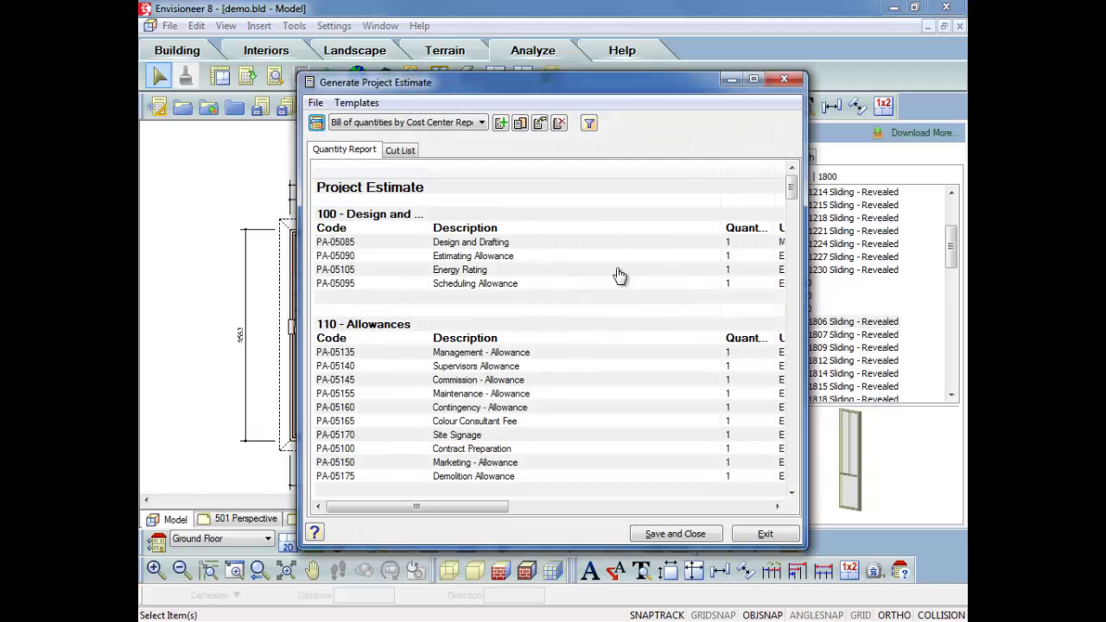
left_click(752, 80)
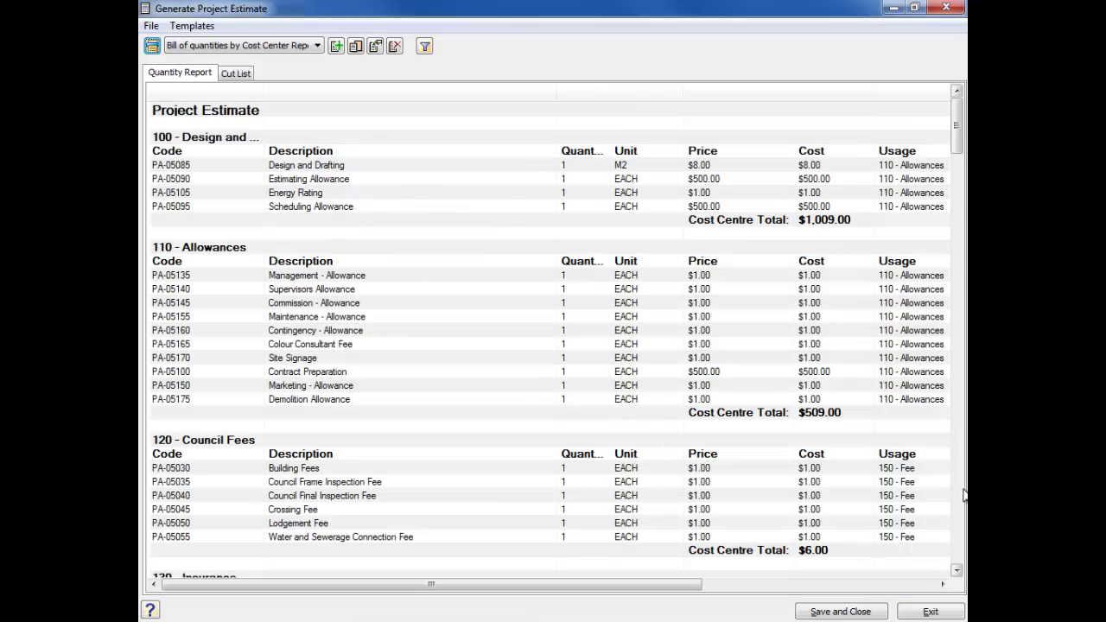
left_click(956, 495)
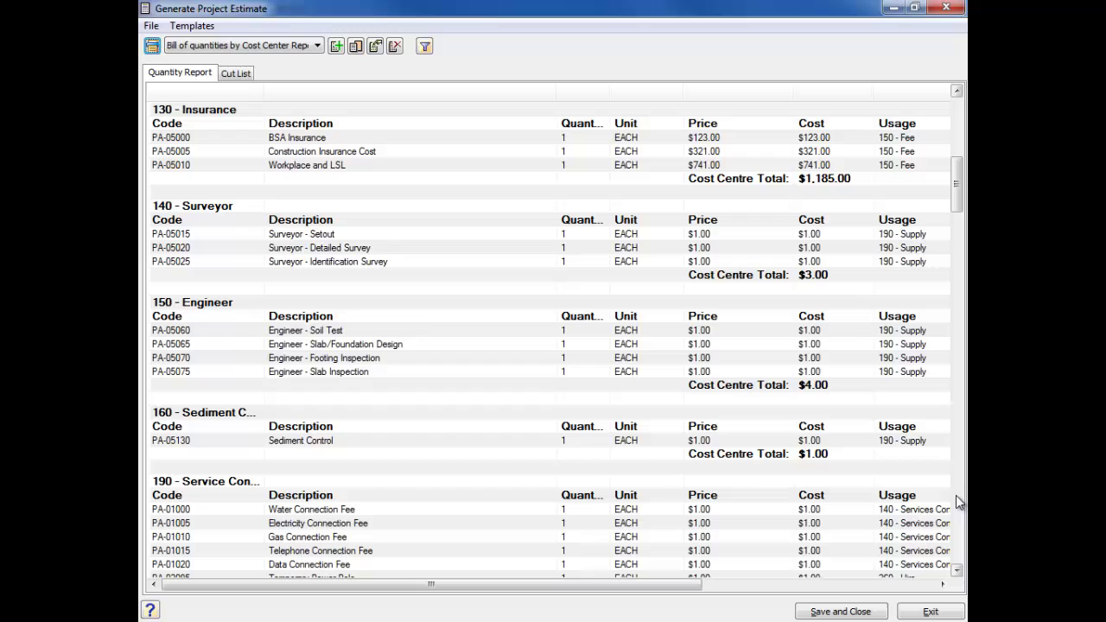
left_click(955, 495)
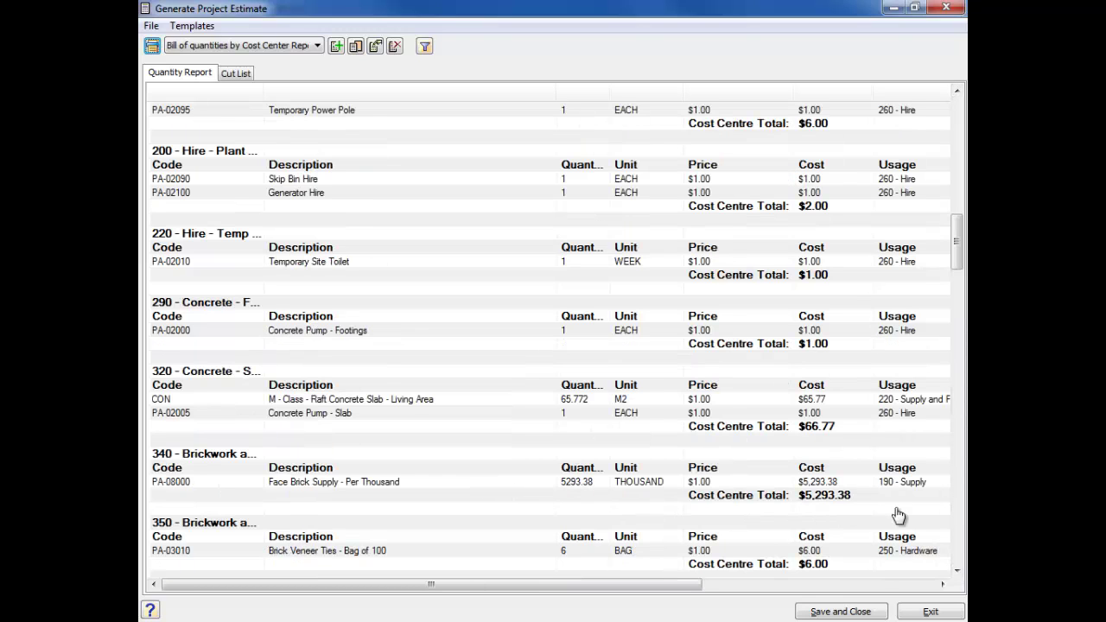
left_click(956, 571)
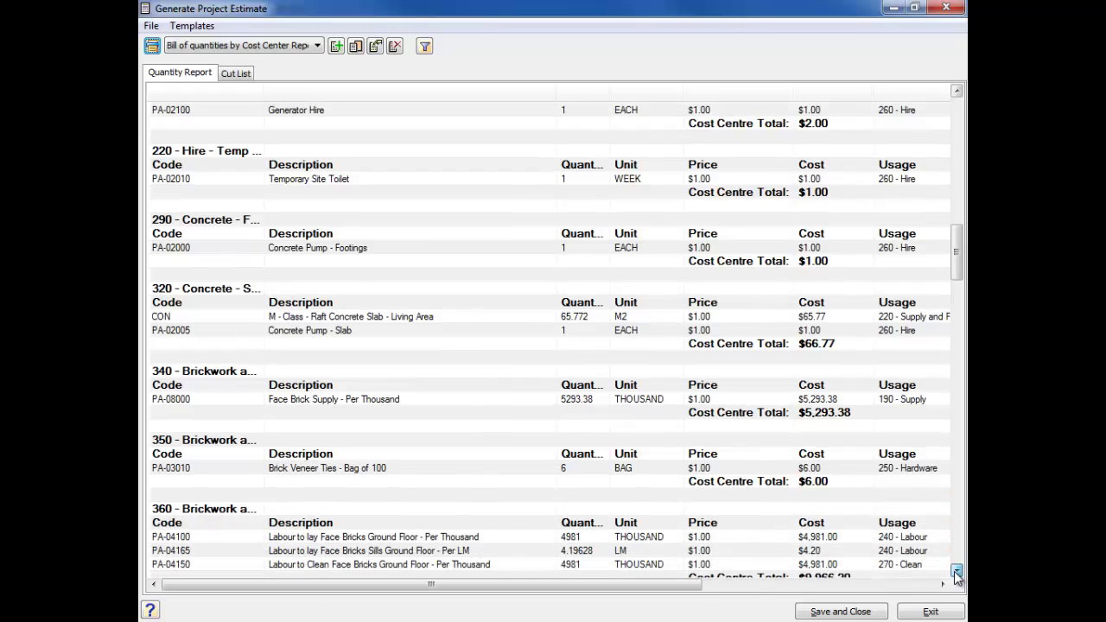
left_click(945, 11)
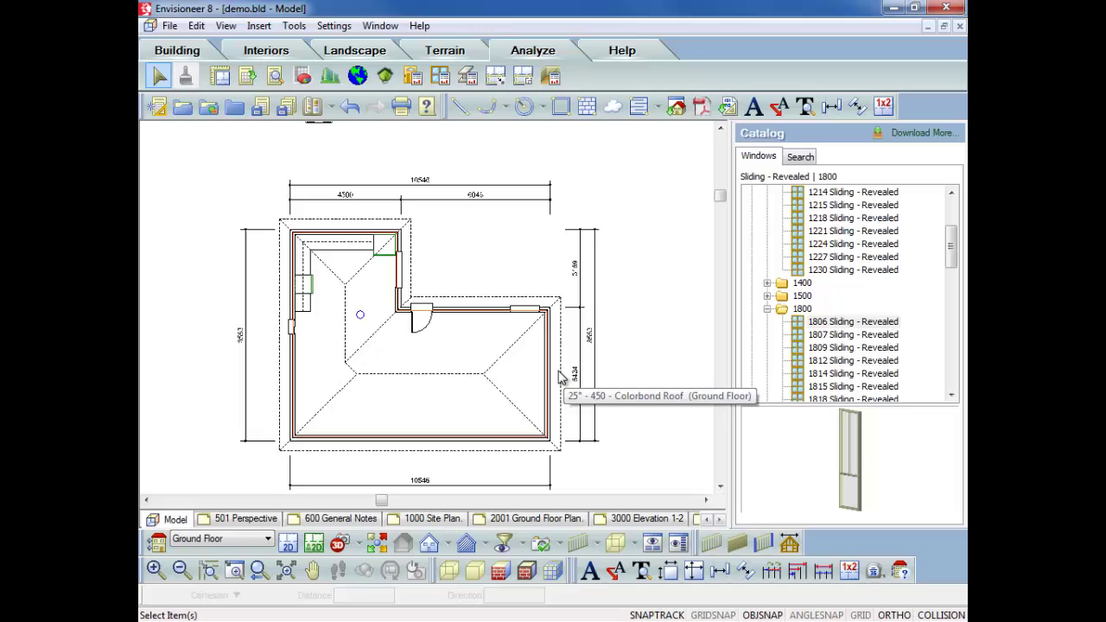
Step: Change the roof shape to a gable in its Properties
left_click(562, 376)
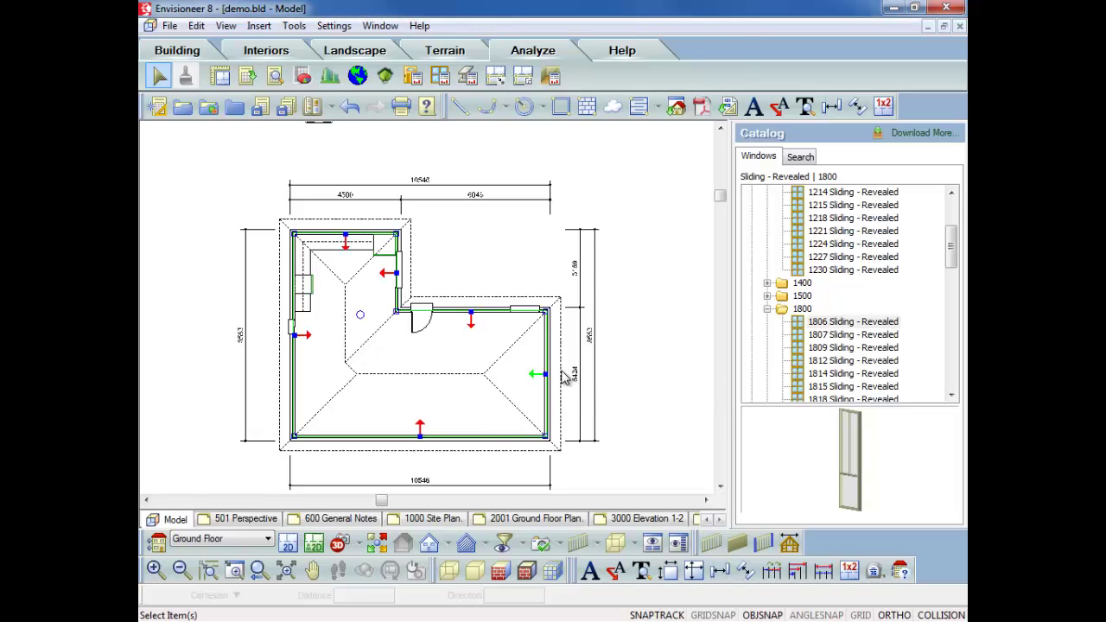
right_click(562, 376)
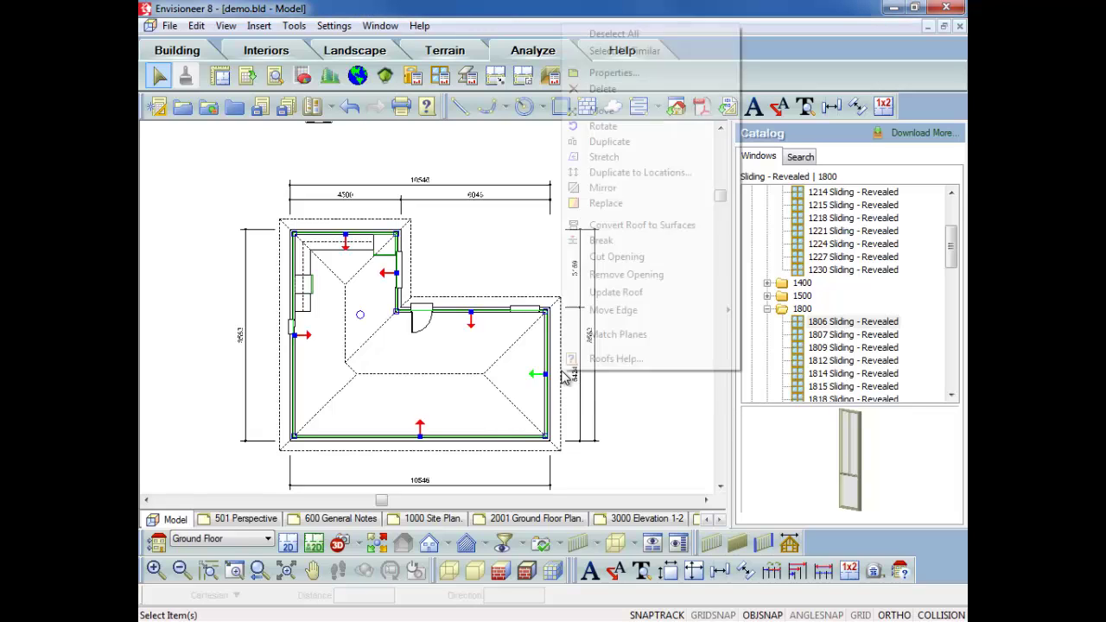
left_click(605, 73)
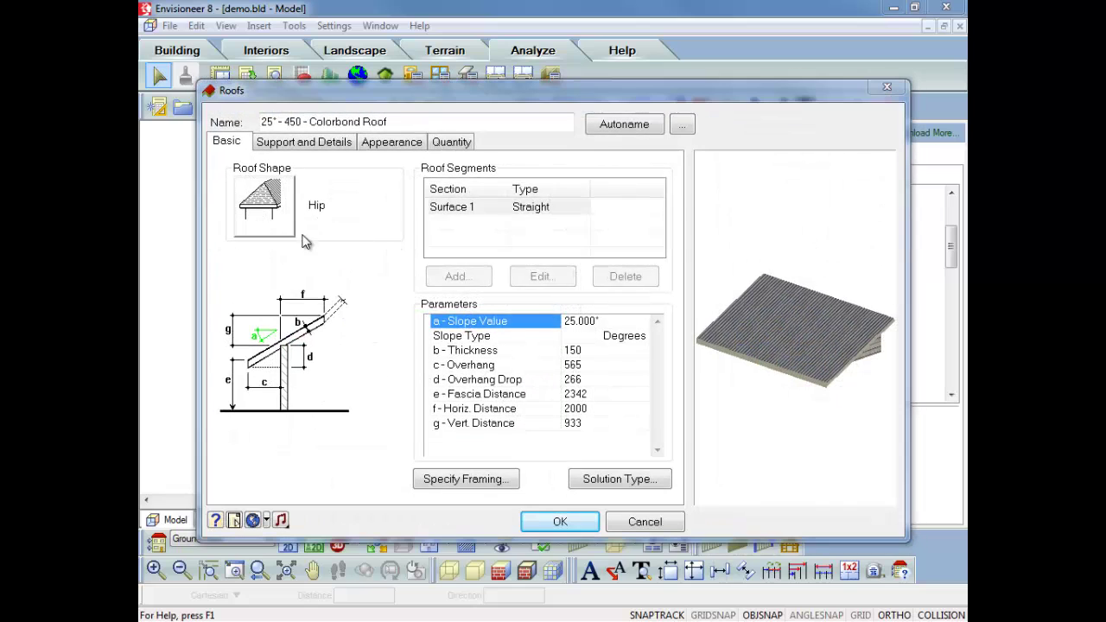
left_click(303, 240)
left_click(503, 239)
left_click(560, 522)
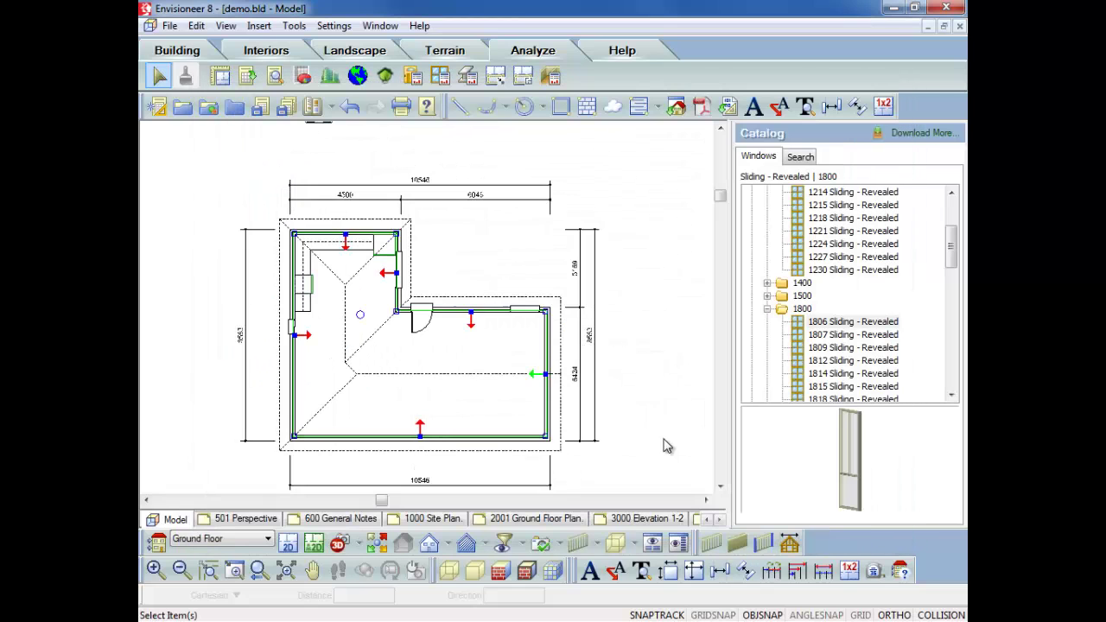
Step: Make the roof a Dutch Hip with 1500 horizontal distance and Display Gable ticked
right_click(340, 220)
left_click(380, 267)
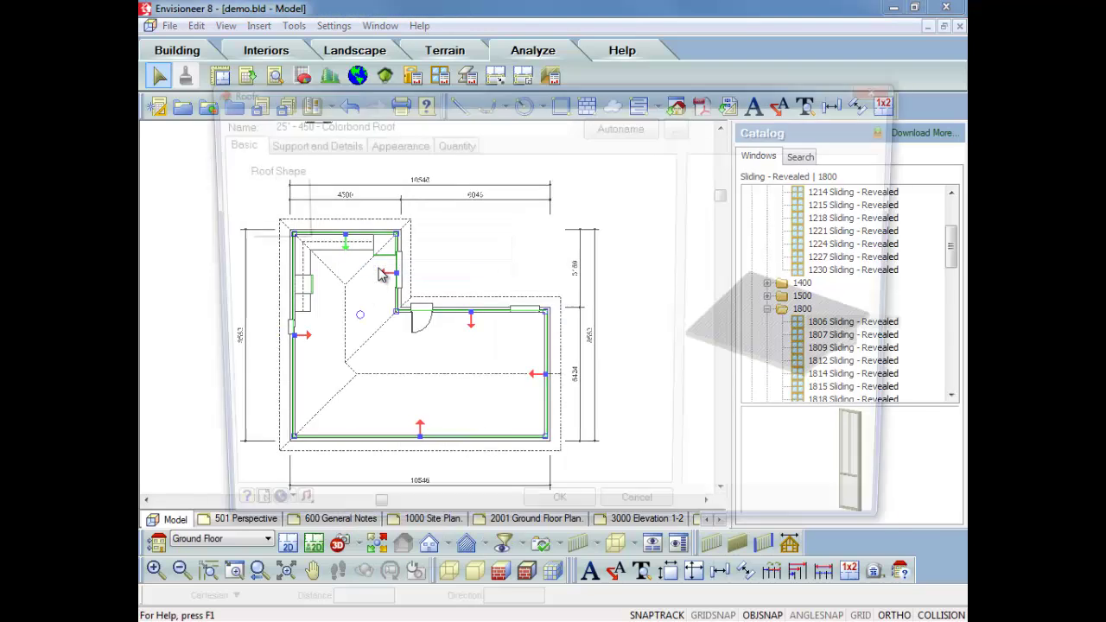
left_click(261, 198)
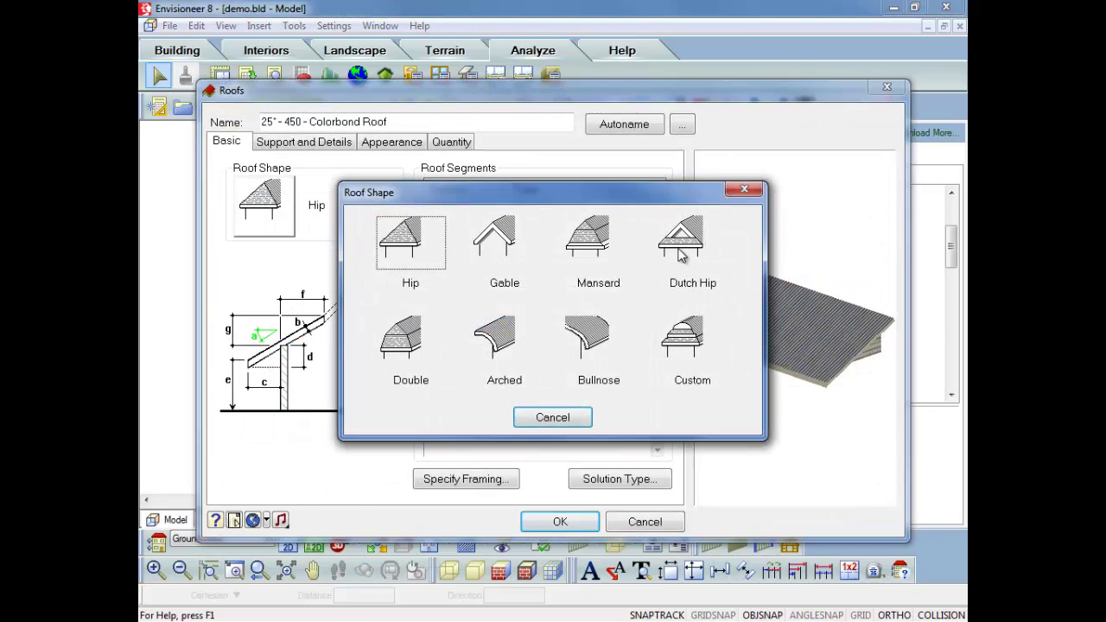
left_click(679, 253)
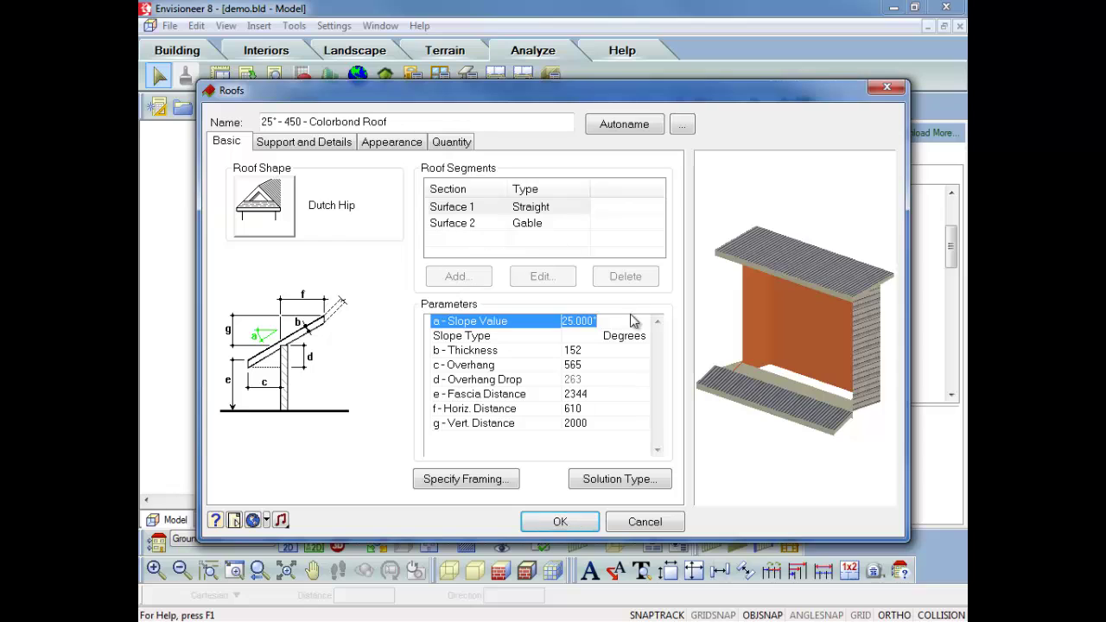
left_click(586, 406)
type("1")
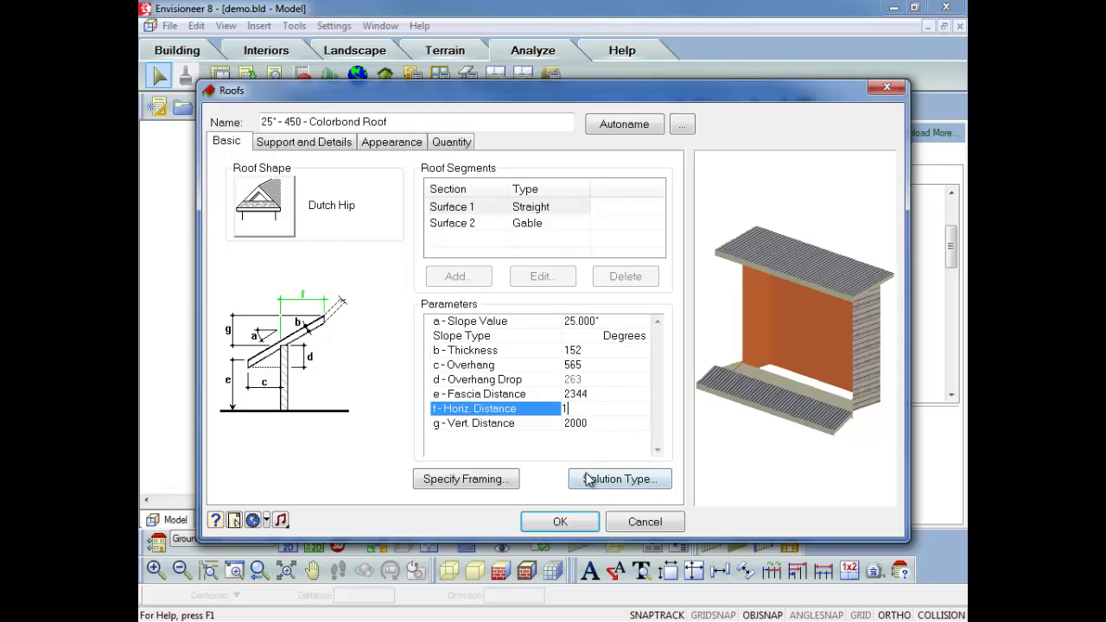
left_click(532, 226)
left_click(640, 365)
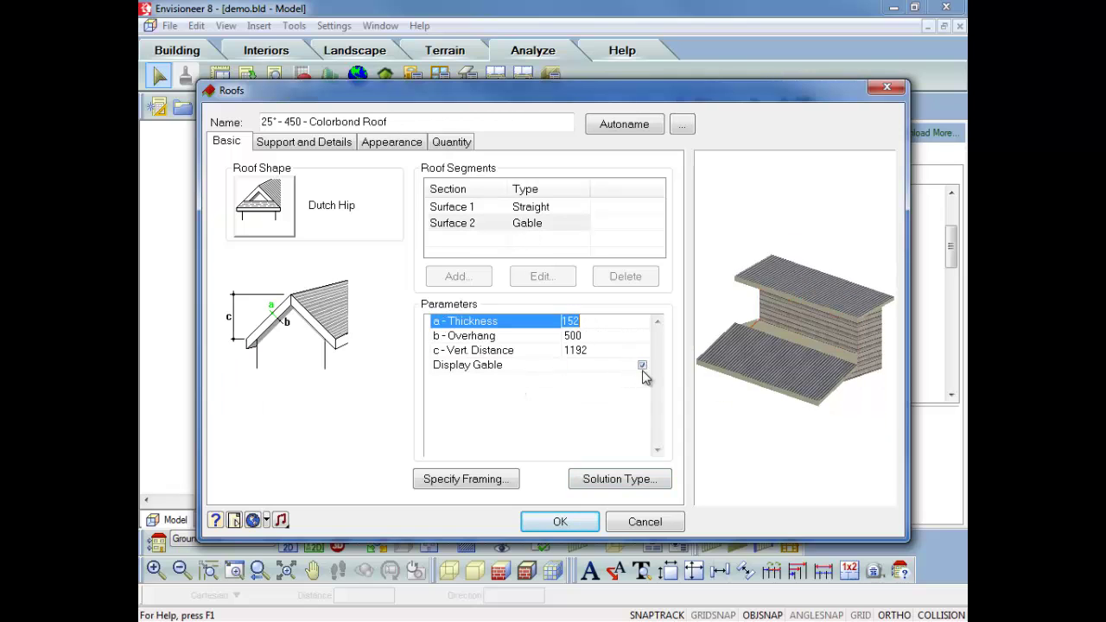
left_click(559, 522)
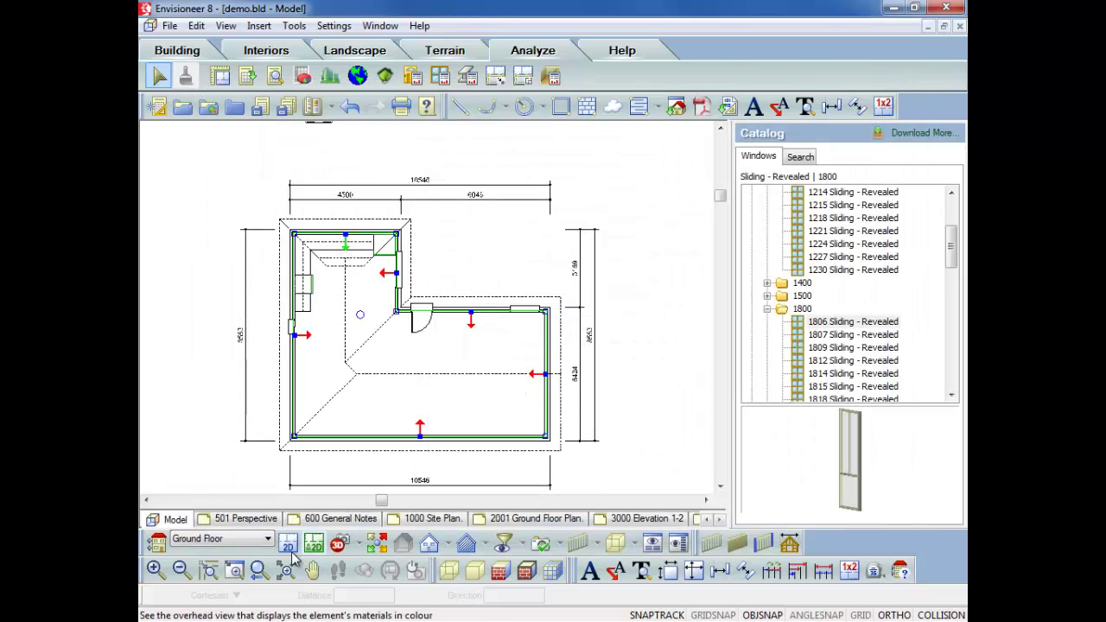
Step: Switch to Camera2 aimed closer at the brick house, then open the 2001 Ground Floor Plan sheet
left_click(354, 544)
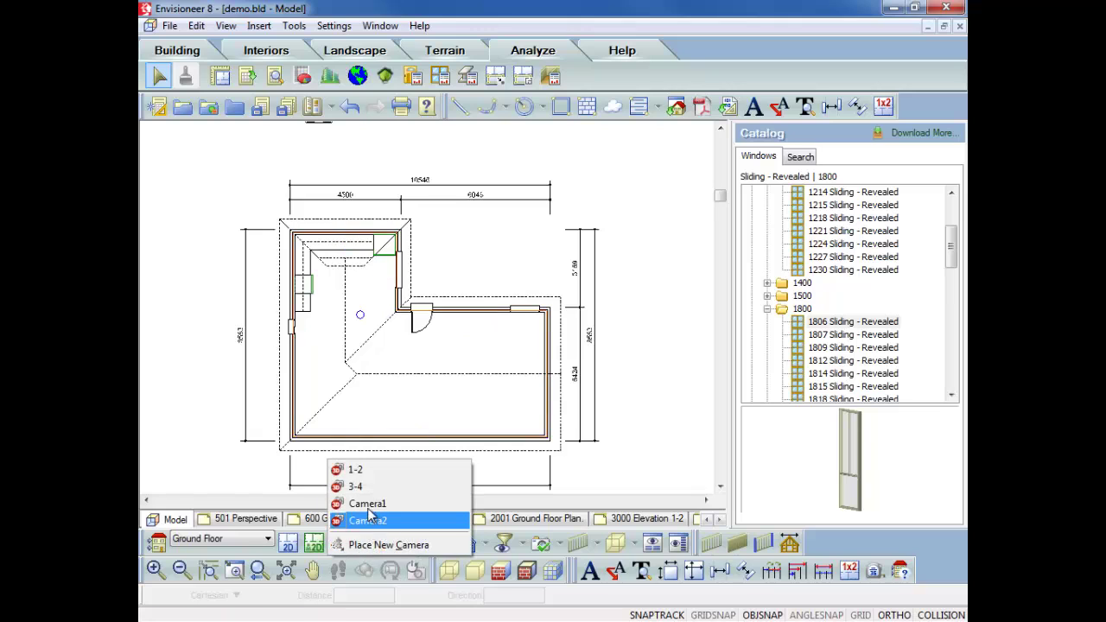
left_click(368, 521)
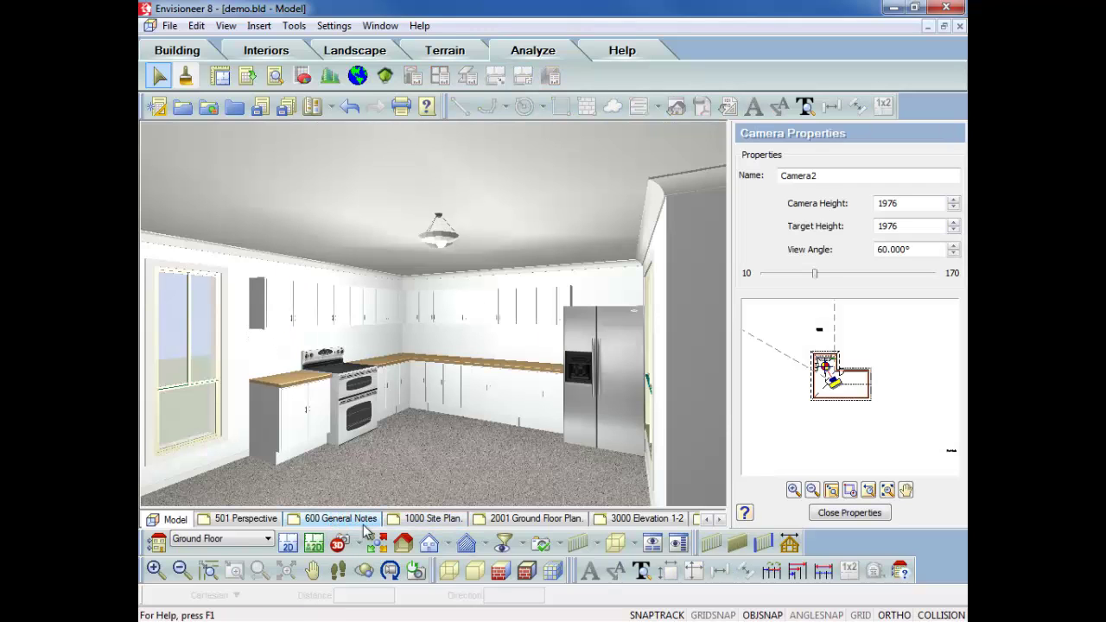
left_click_drag(832, 380, 865, 320)
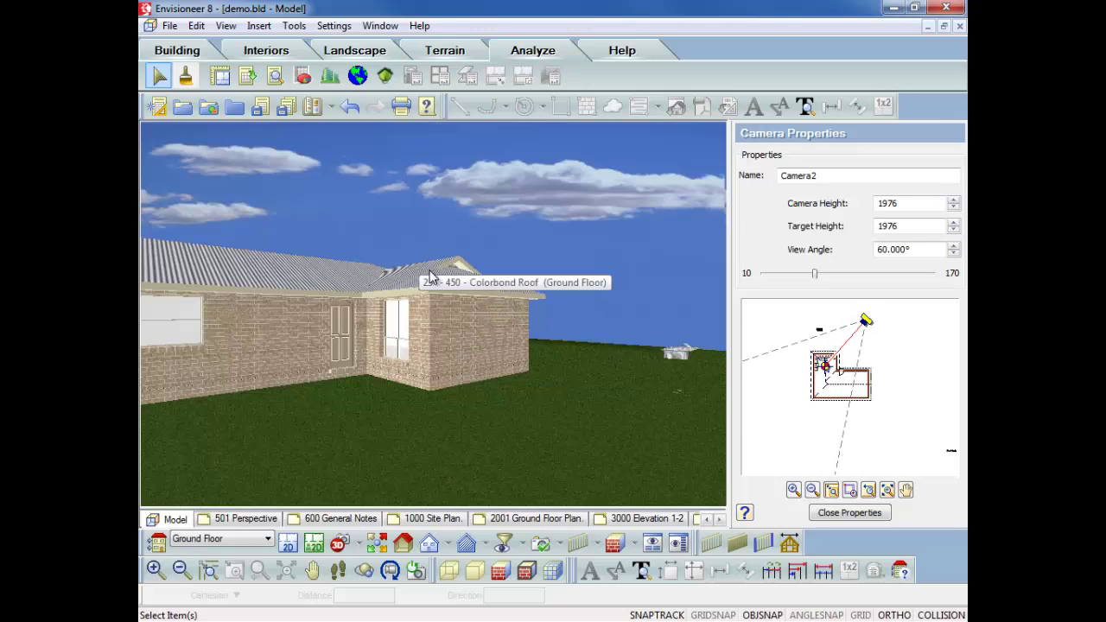
key("Up")
key("Up")
key("Up")
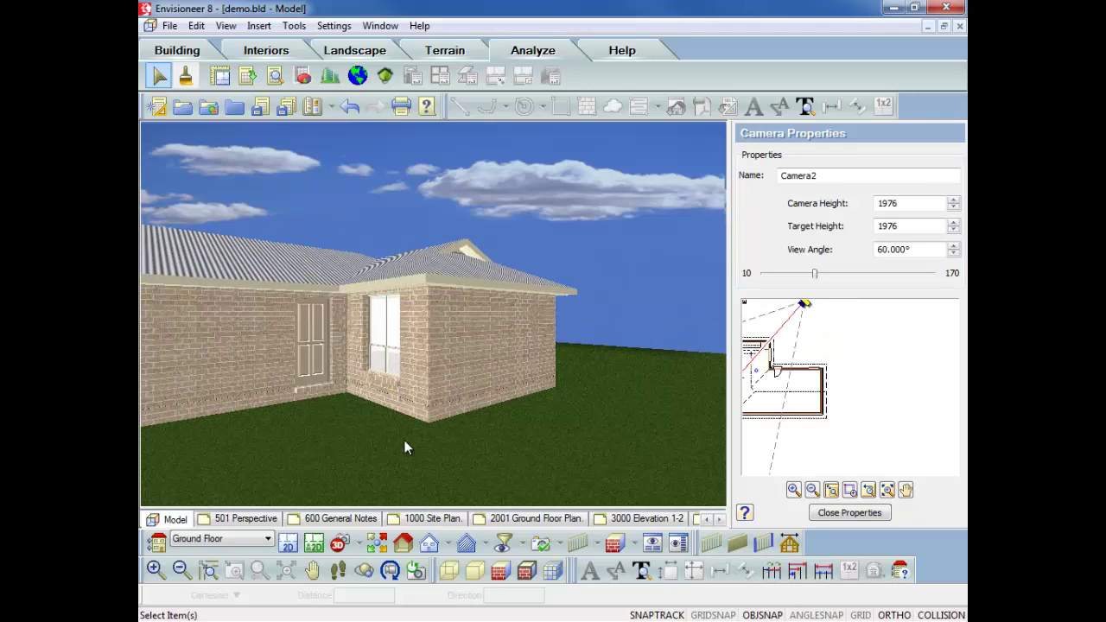
left_click(533, 518)
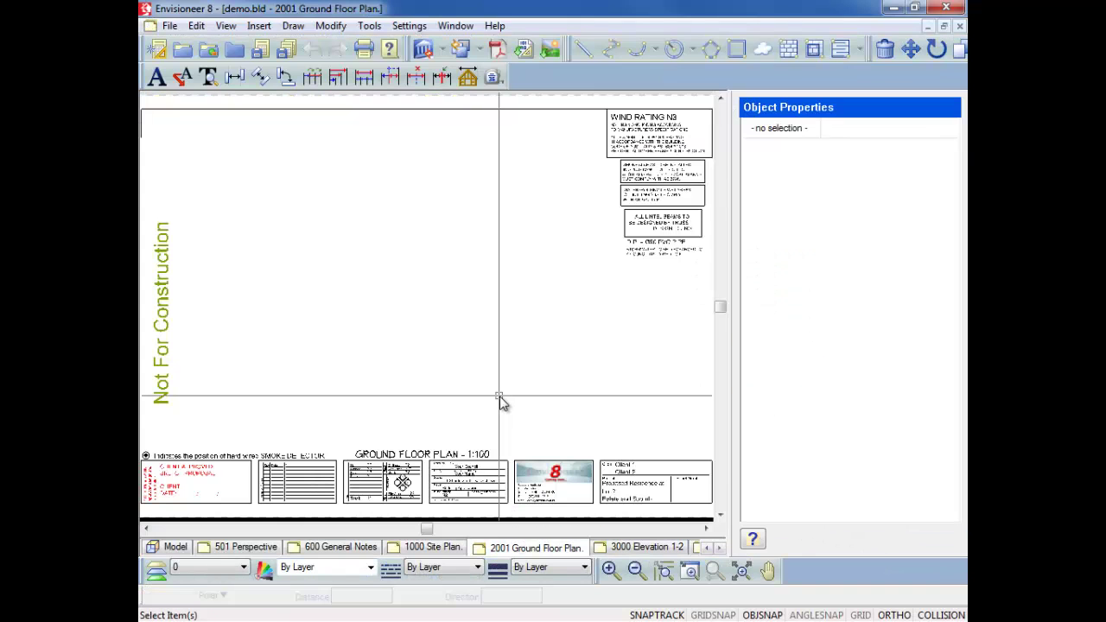
Step: Run Update SmartView (Global), check the 3000 Elevation 1-2 sheet, then return to the Model view
left_click(442, 50)
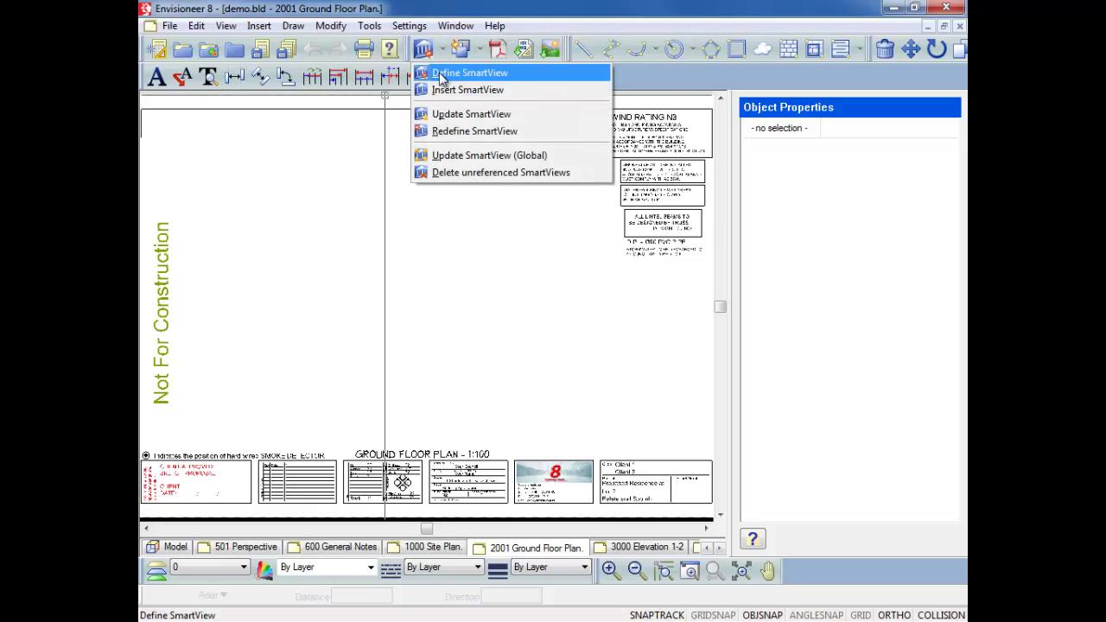
left_click(462, 160)
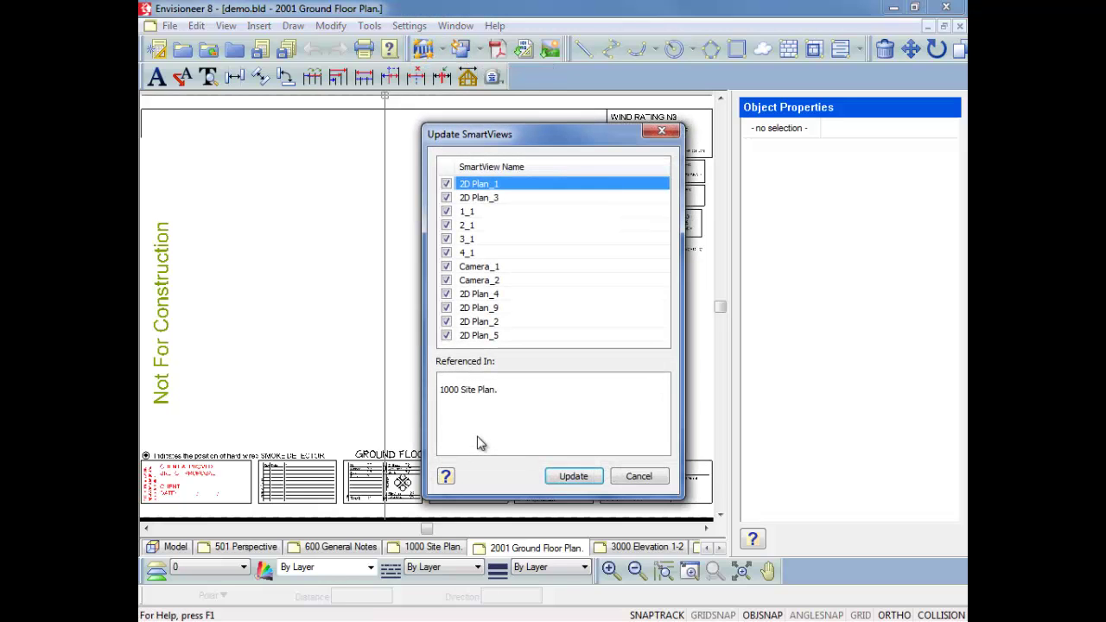
left_click(575, 476)
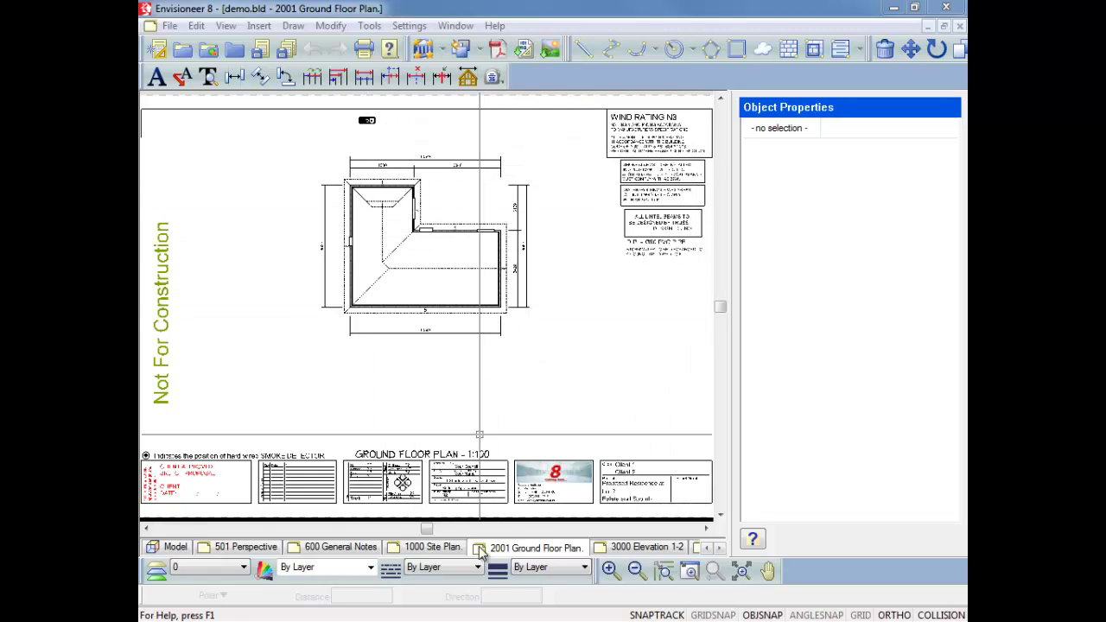
left_click(620, 548)
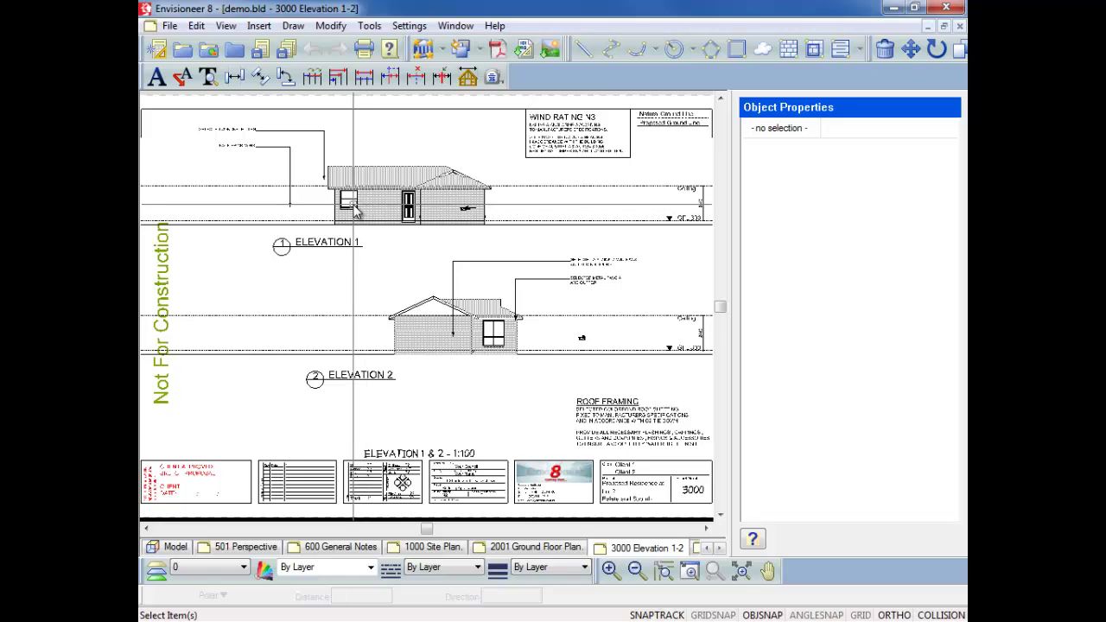
left_click(177, 548)
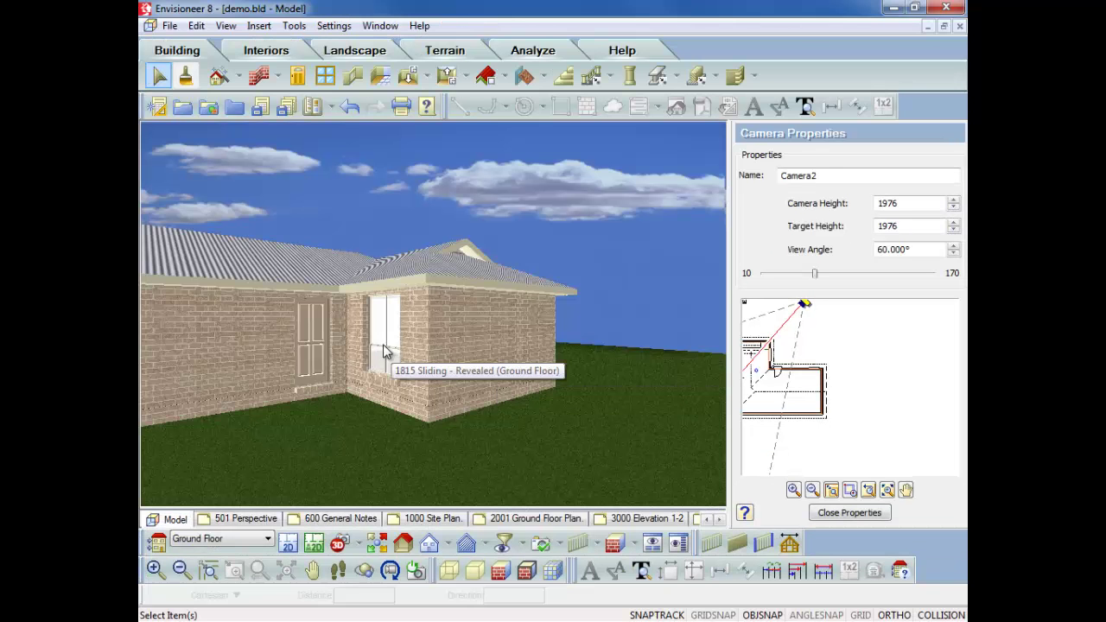
Step: Delete the small lawn object and the wide window on the left wall
left_click(661, 350)
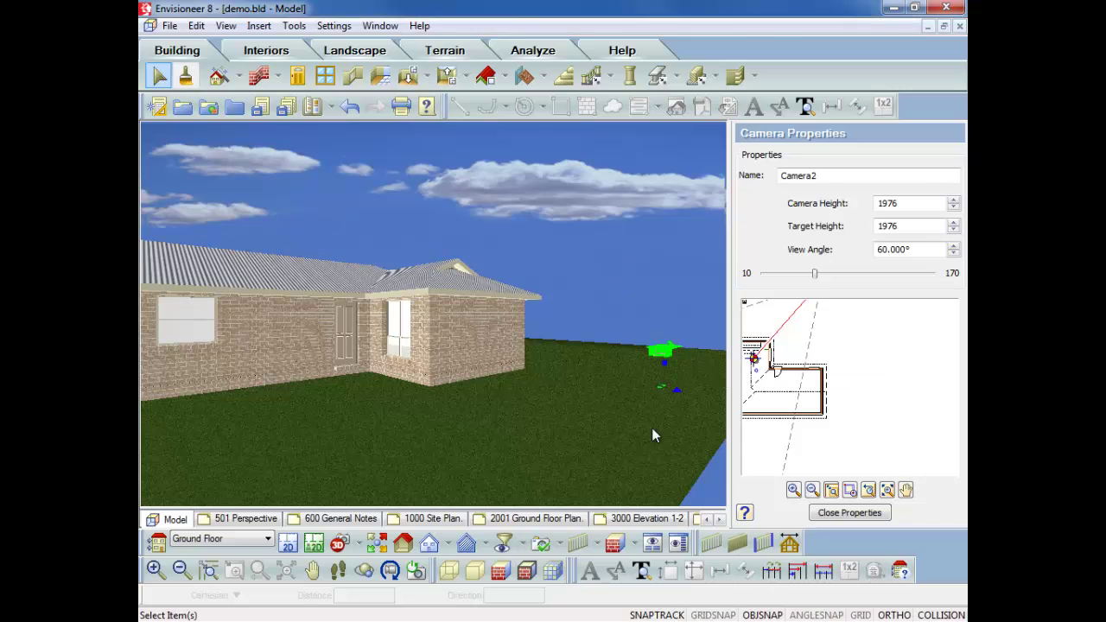
left_click(653, 434)
middle_click_drag(293, 367, 290, 306)
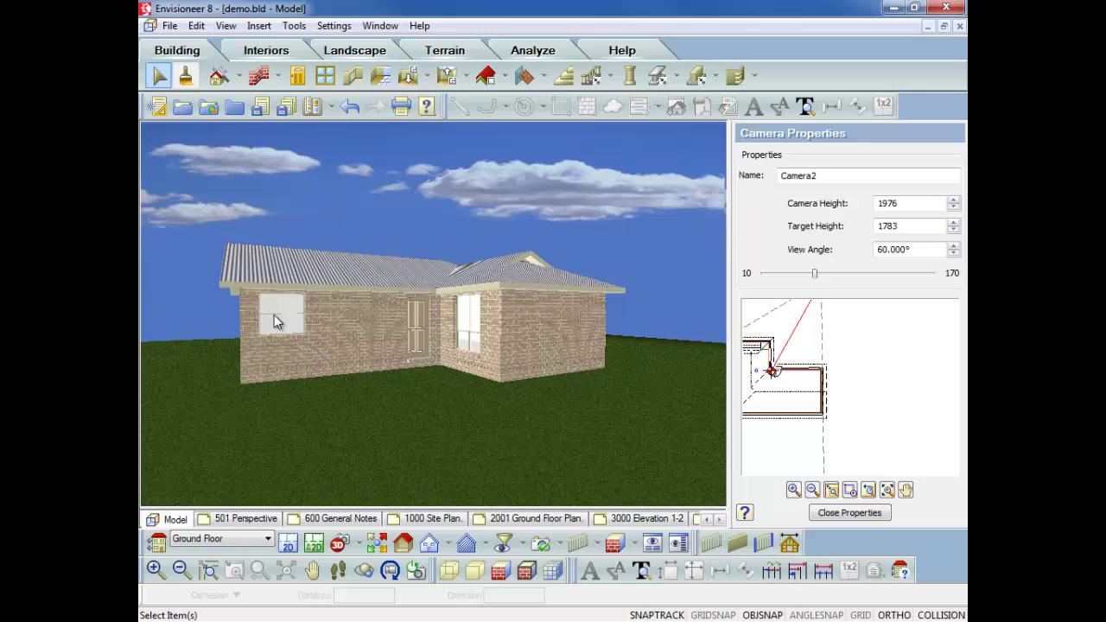
key("Delete")
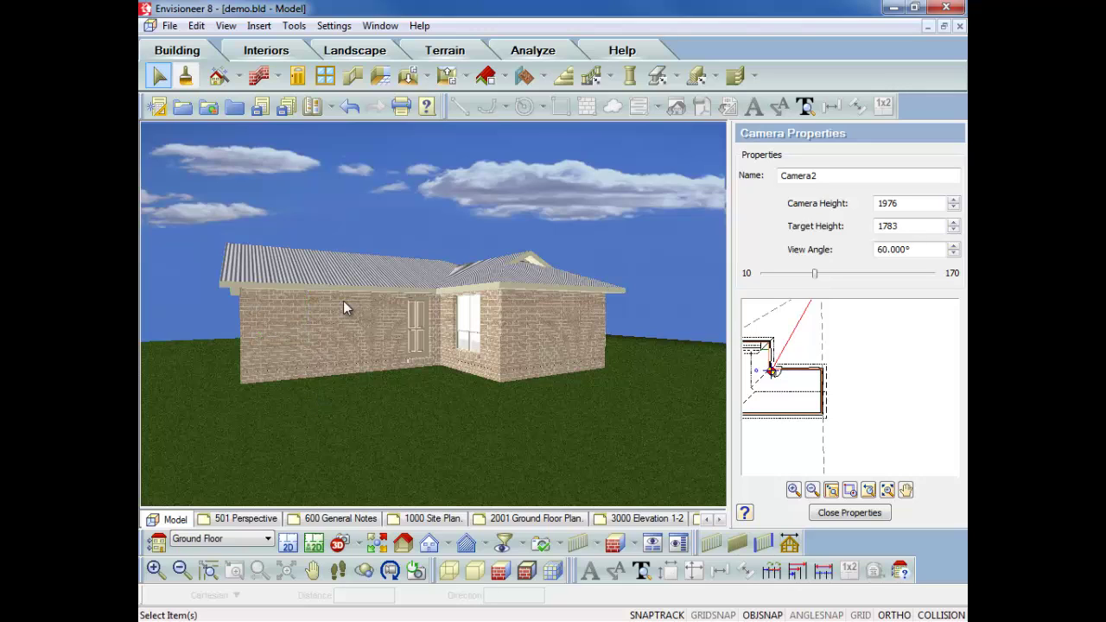
Step: Place 1806 Sliding - Revealed windows in the left wall, then open the 3000 Elevation 1-2 sheet
left_click(324, 76)
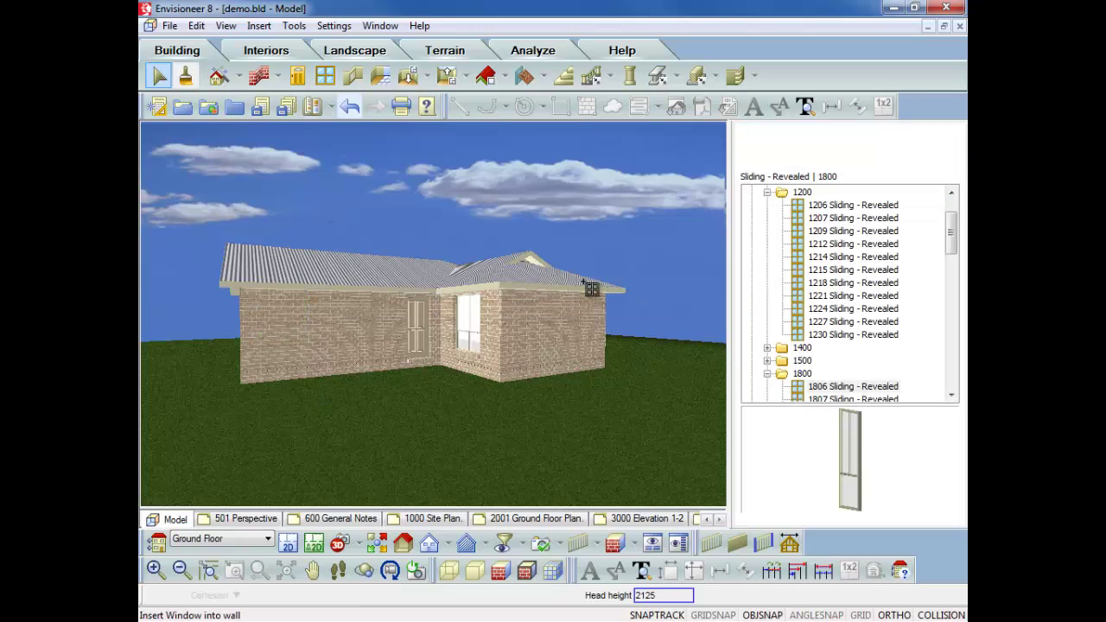
left_click(835, 388)
left_click(380, 330)
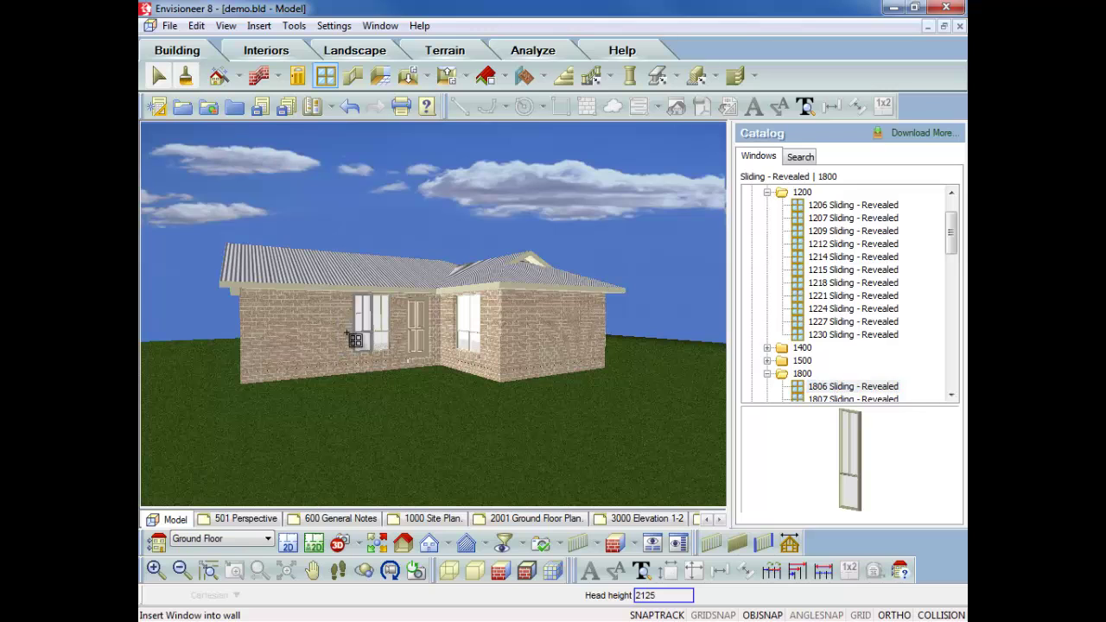
left_click(341, 330)
right_click(293, 331)
left_click(316, 339)
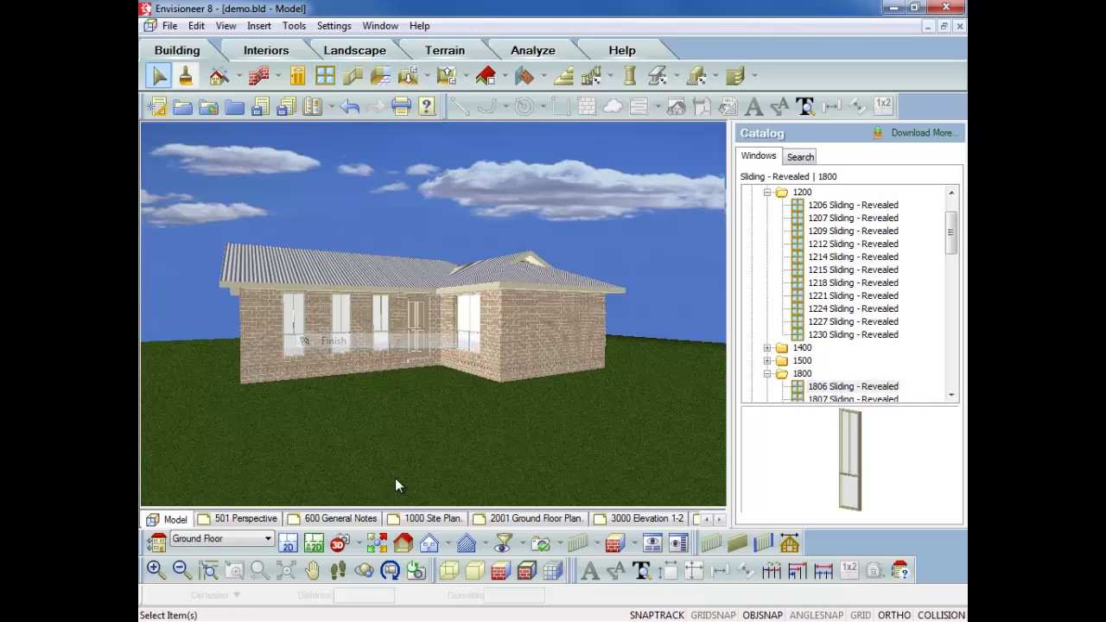
left_click(647, 518)
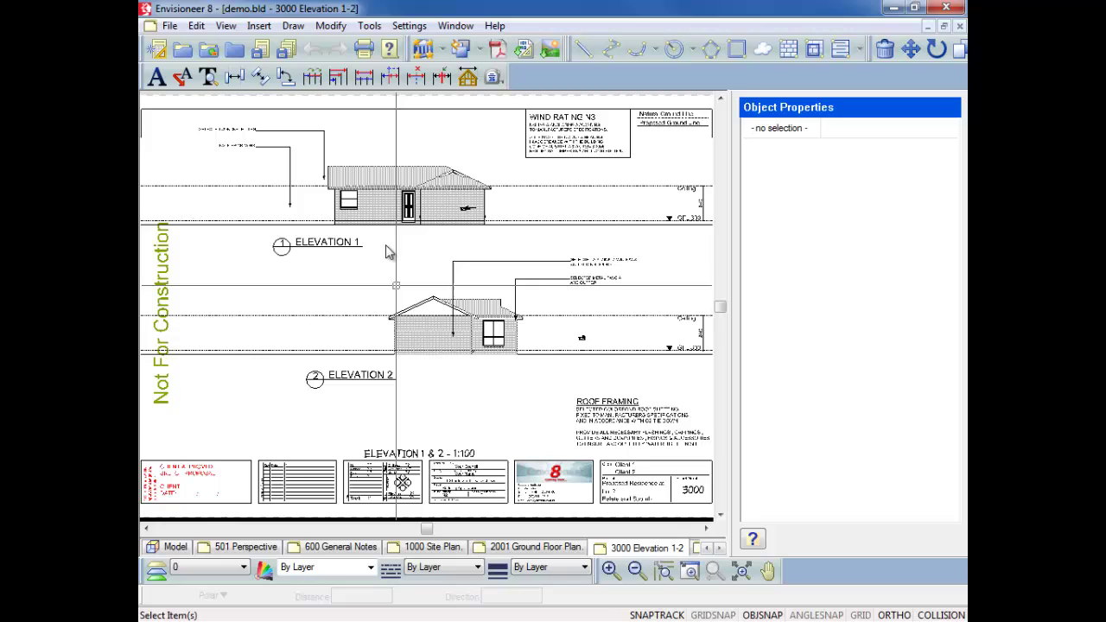
Step: Update the Elevation 1 SmartView to show the new windows, zoom to check, and return to the model
left_click(382, 257)
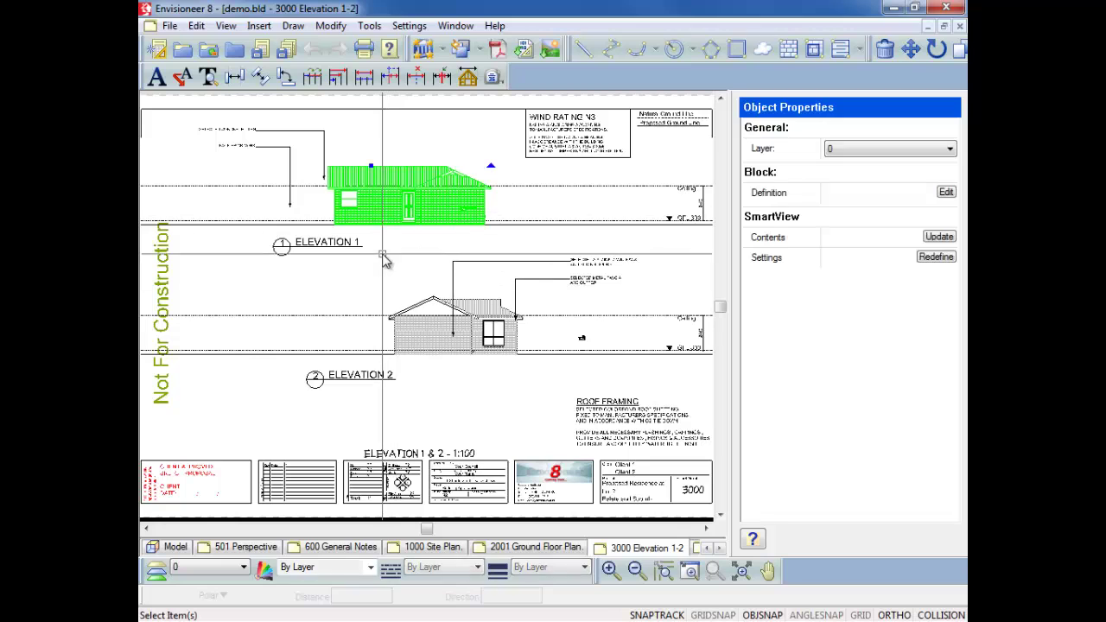
left_click(939, 237)
scroll(374, 160, "up", 5)
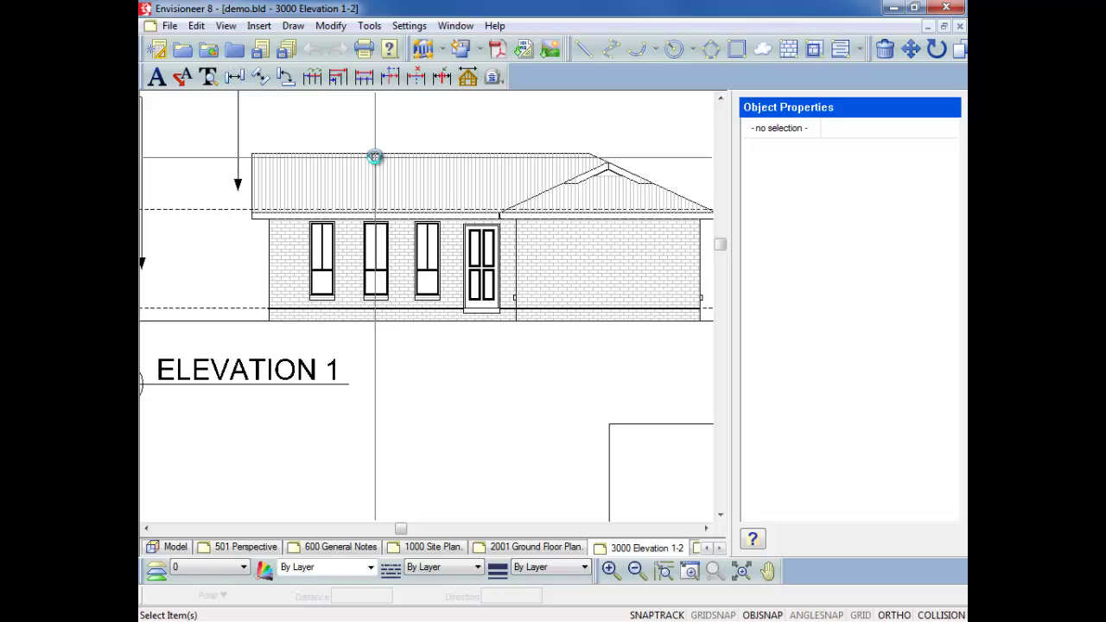
scroll(375, 158, "down", 6)
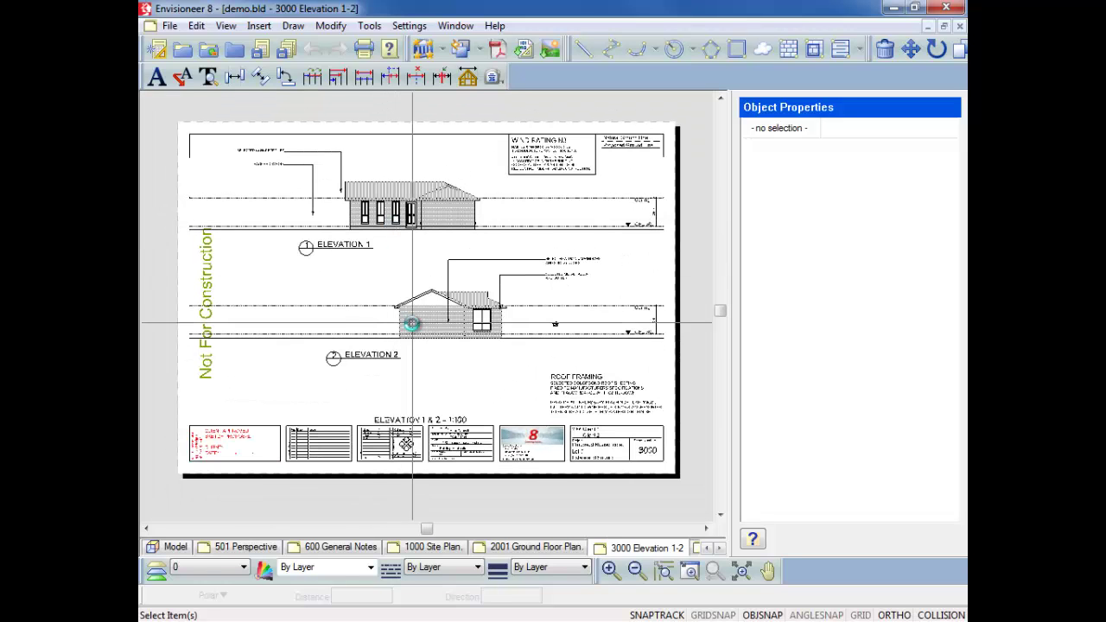
left_click(170, 547)
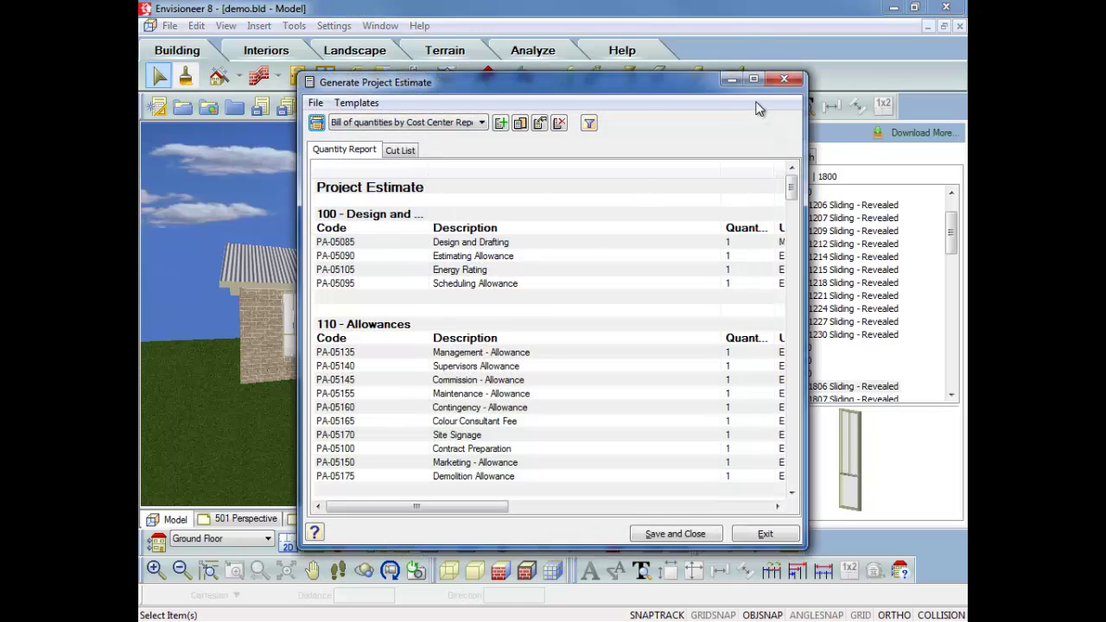
Step: Switch the maximized estimate to Bill of quantities by Stage Report, narrow Description, and close it
left_click(753, 79)
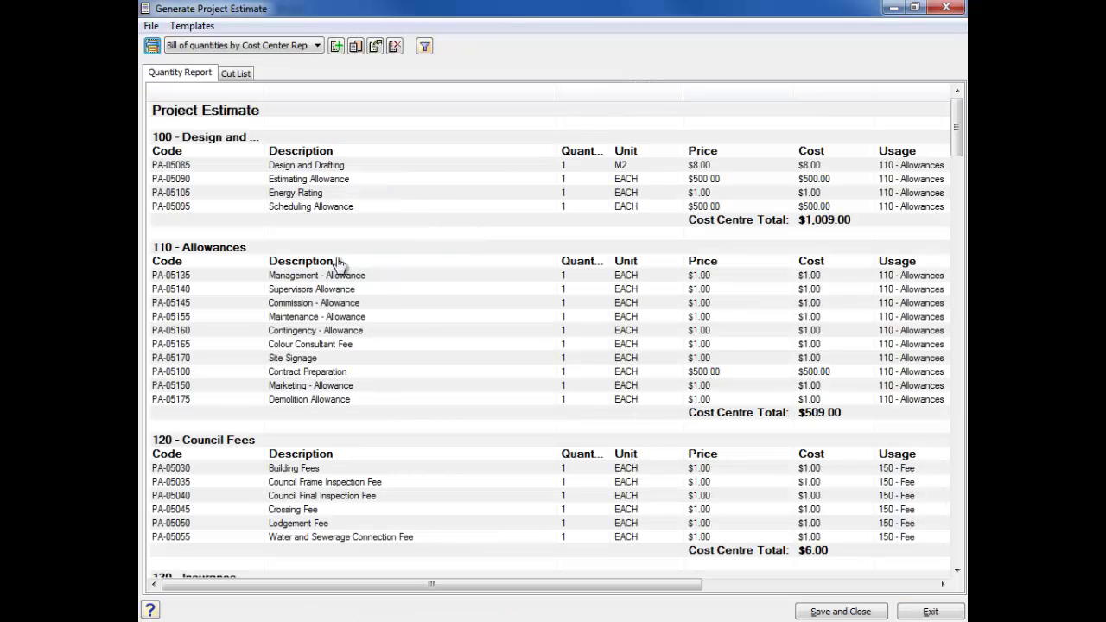
left_click_drag(959, 129, 933, 107)
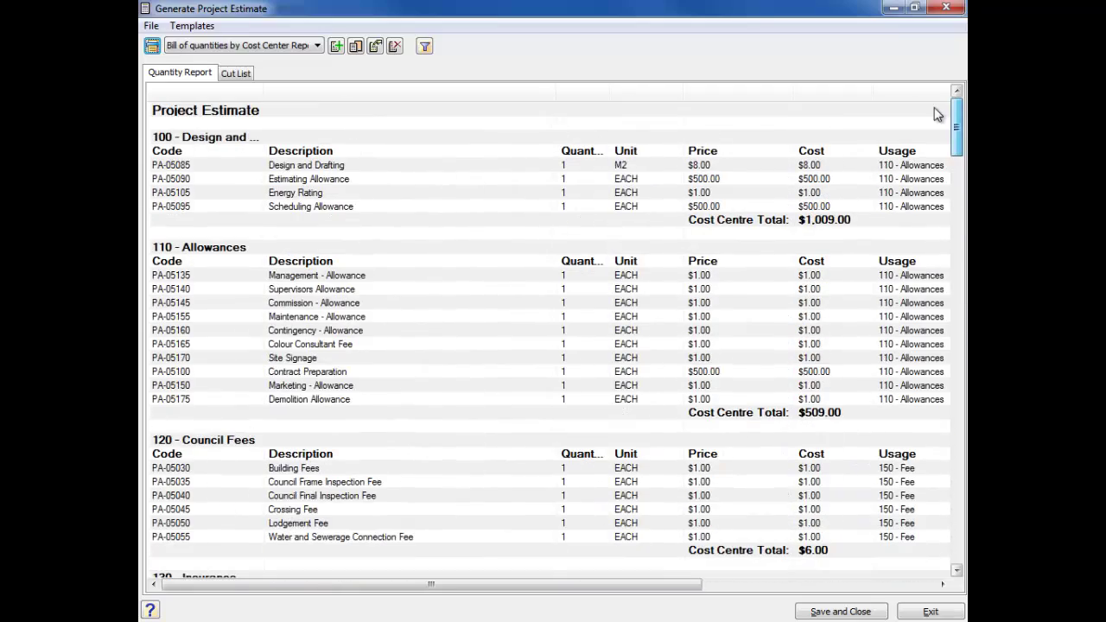
left_click(279, 45)
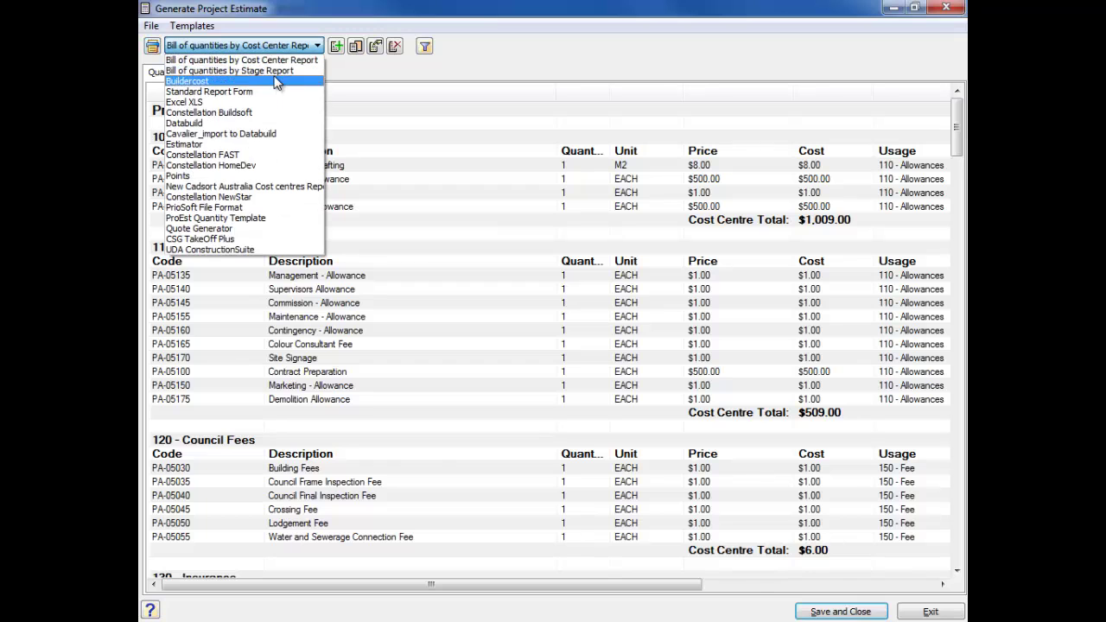
left_click(278, 70)
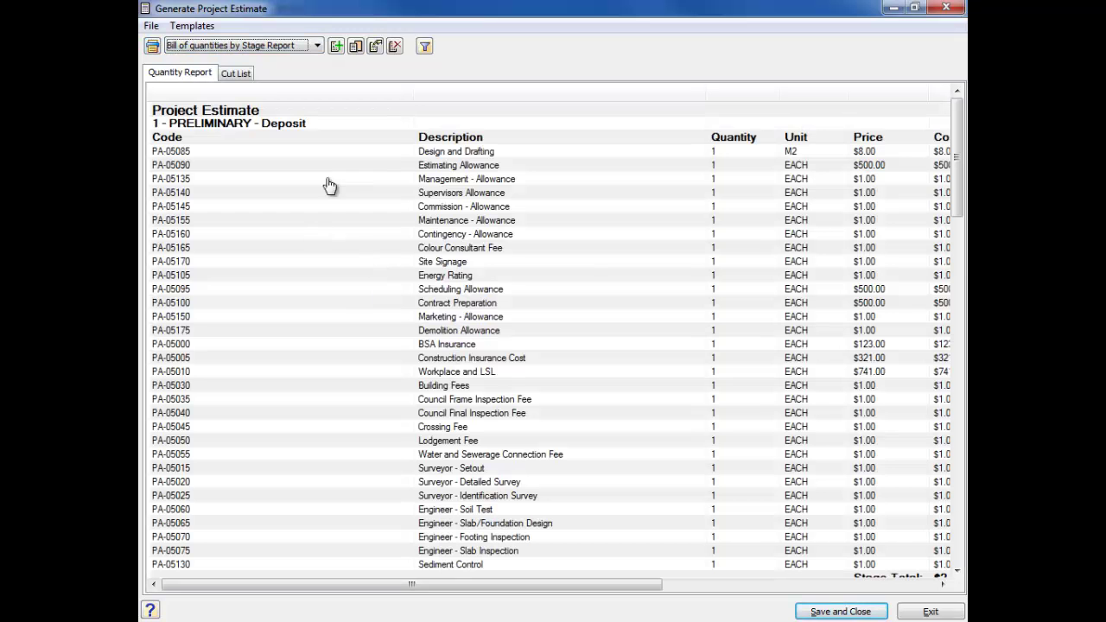
left_click_drag(957, 194, 958, 270)
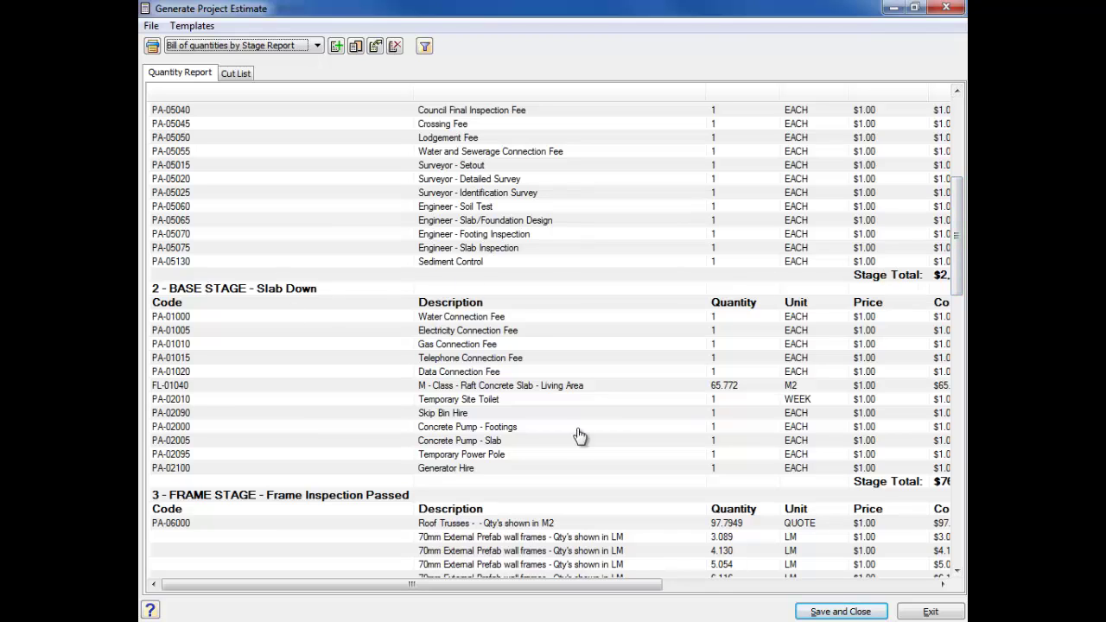
left_click_drag(705, 98, 637, 101)
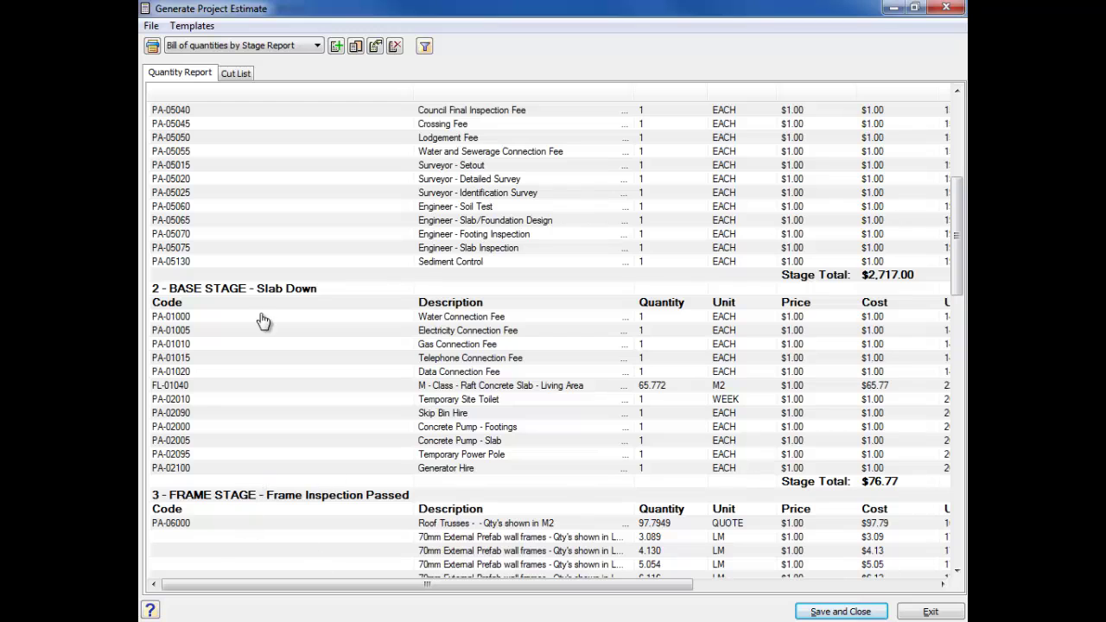
left_click(945, 7)
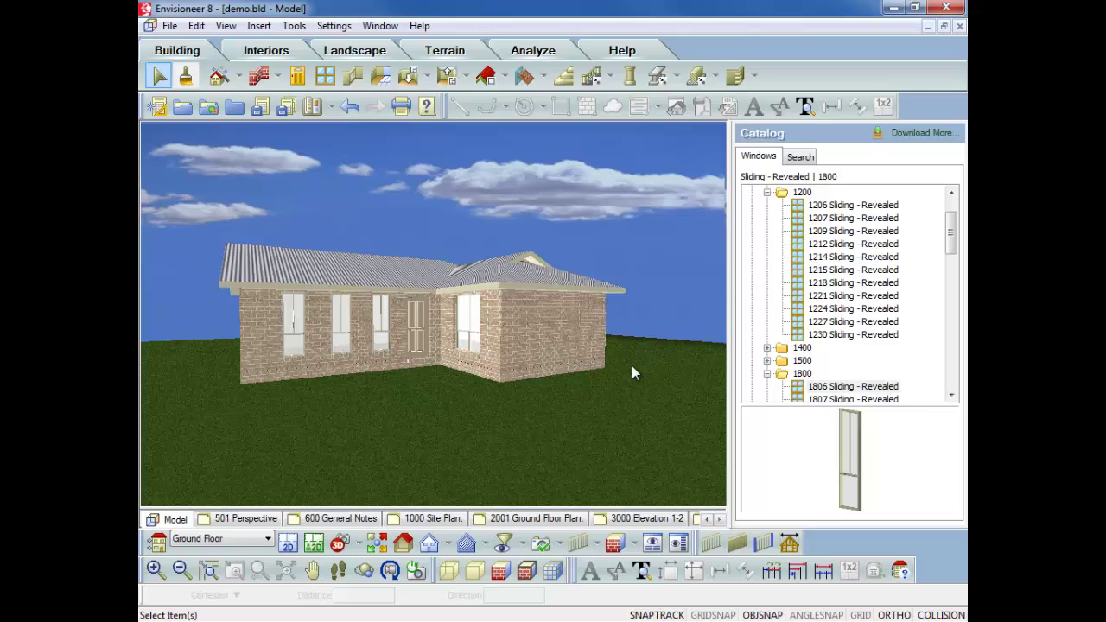